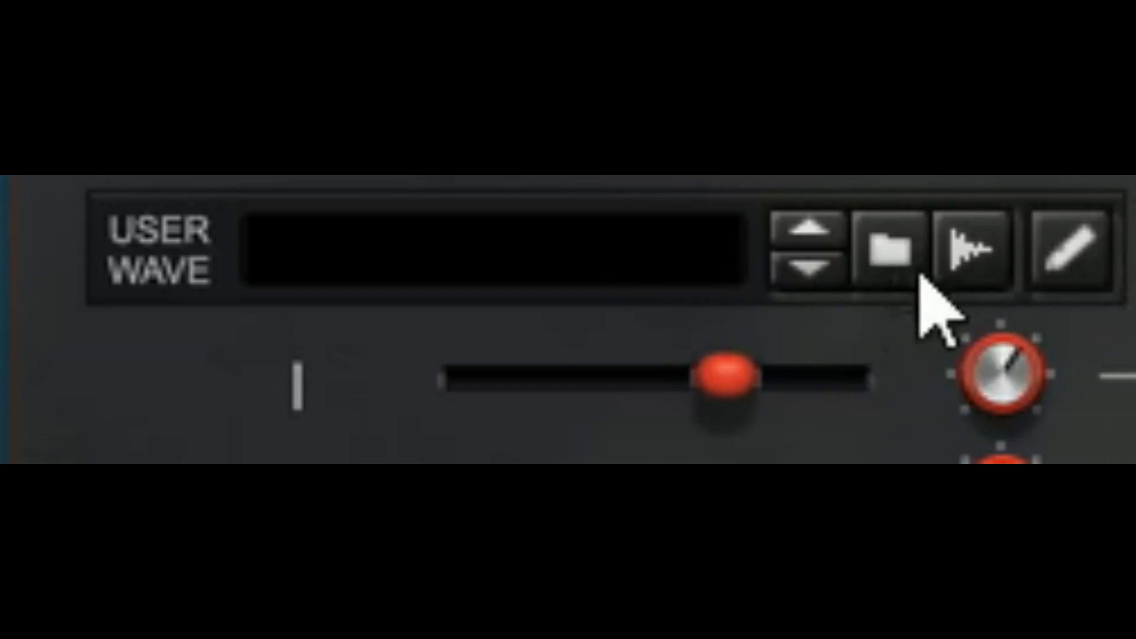
- Browse for a user wave sample and expand the Arovane_Samples folder
left_click(892, 251)
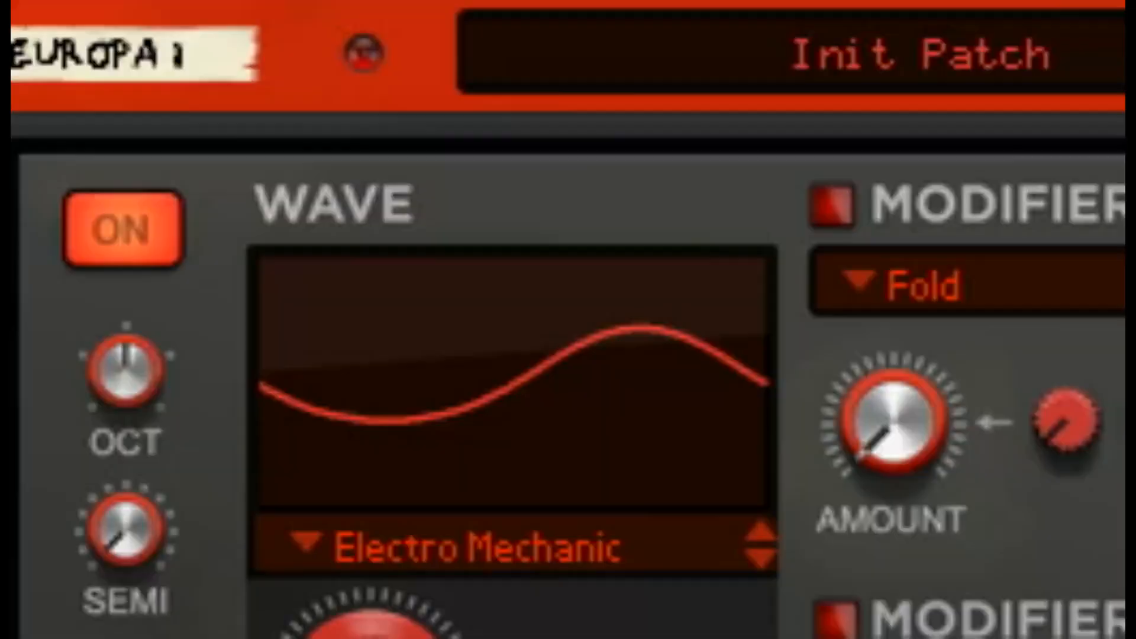
left_click(114, 357)
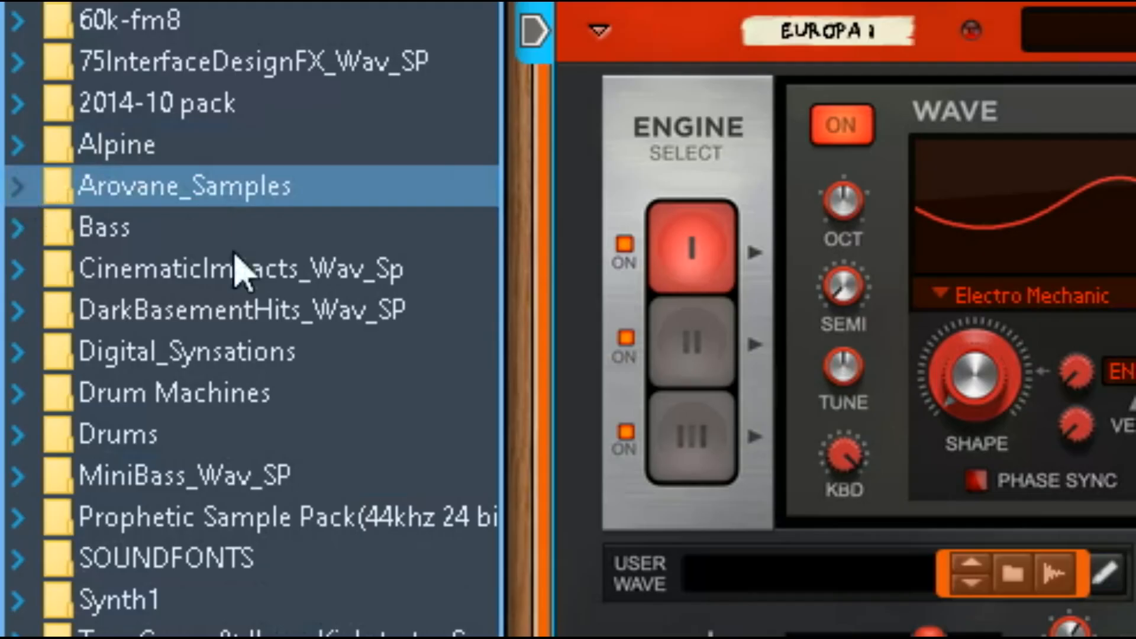
left_click(19, 188)
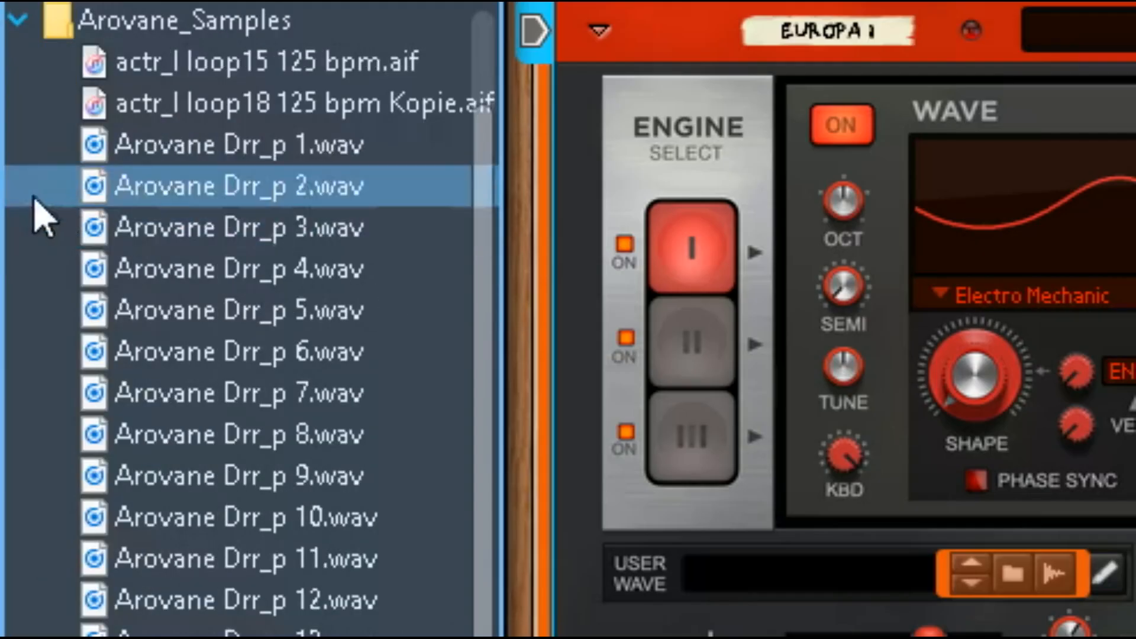
left_click(124, 276)
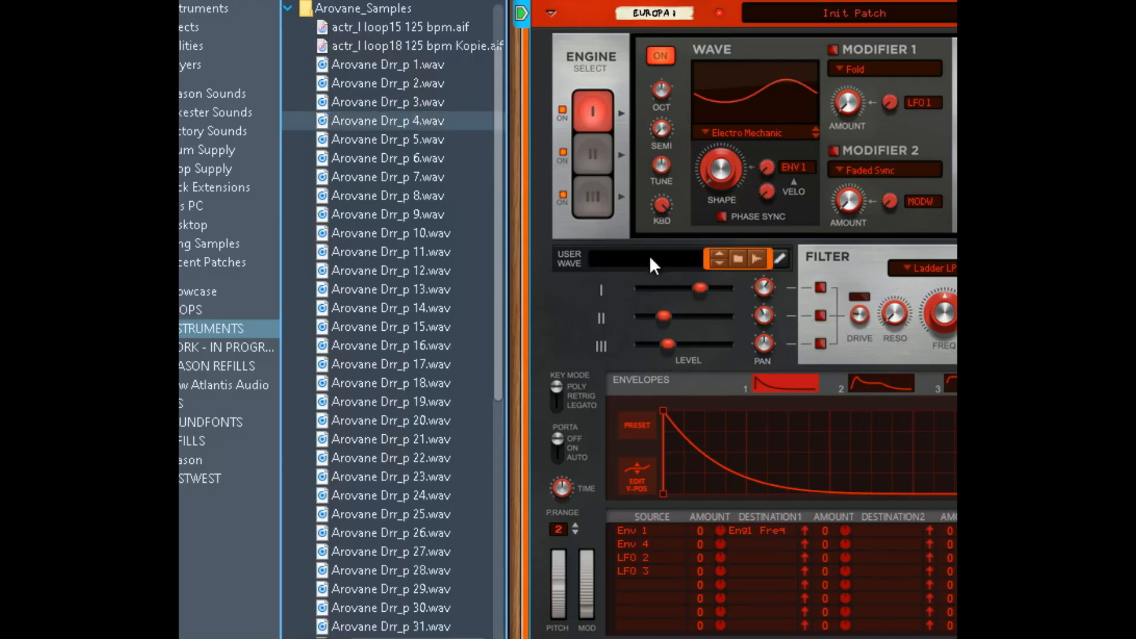
- Switch off engines II and III and set engine I's waveform to User Wave
left_click(562, 152)
left_click(561, 194)
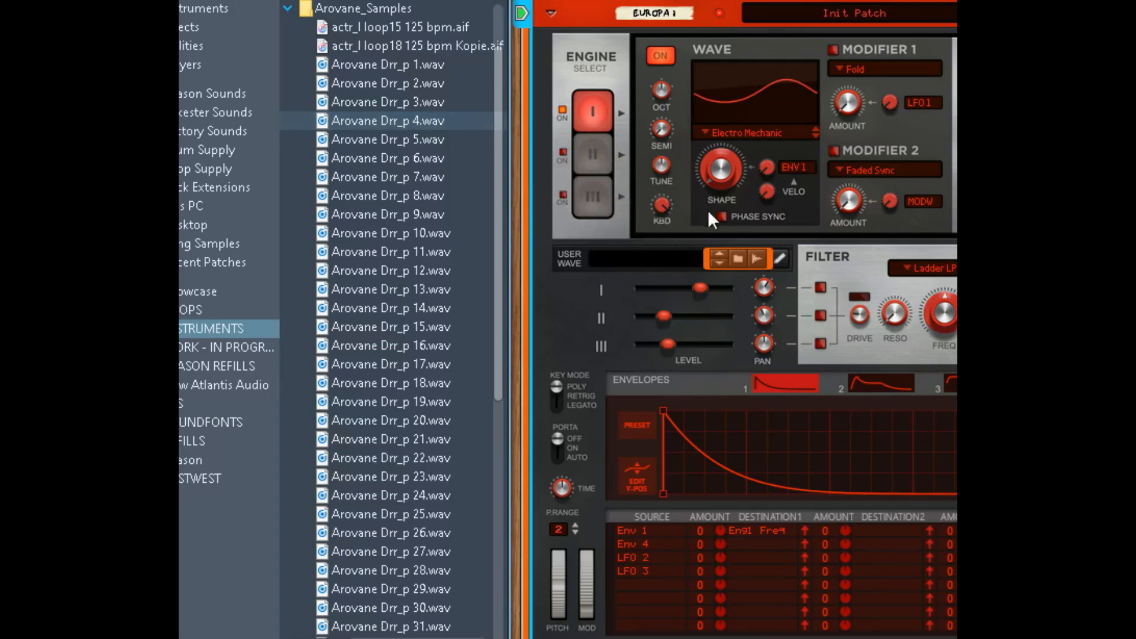
left_click(731, 137)
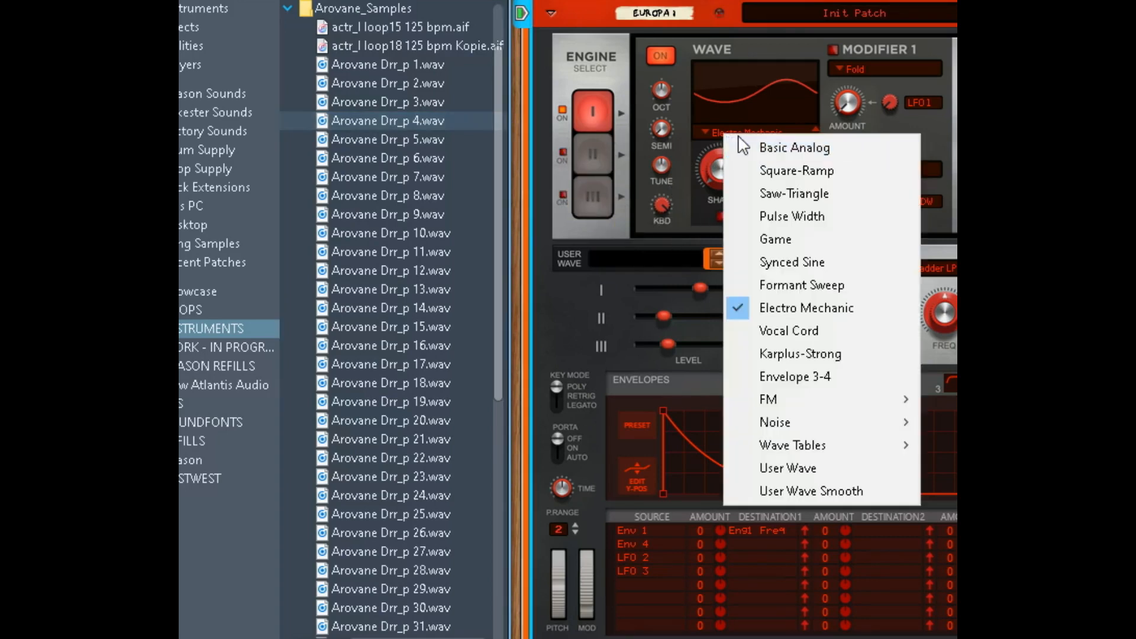
left_click(827, 466)
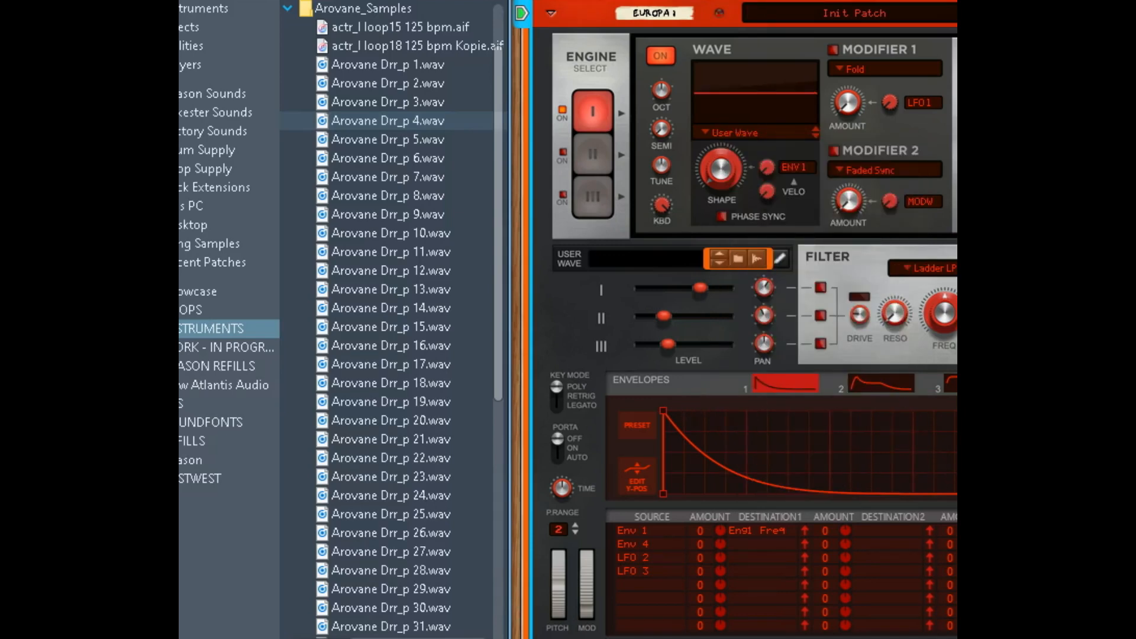
- Audition several samples in the folder and load Arovane Drr_p 23.wav as the user wave
left_click(455, 307)
left_click(491, 415)
left_click(438, 495)
left_click(428, 479)
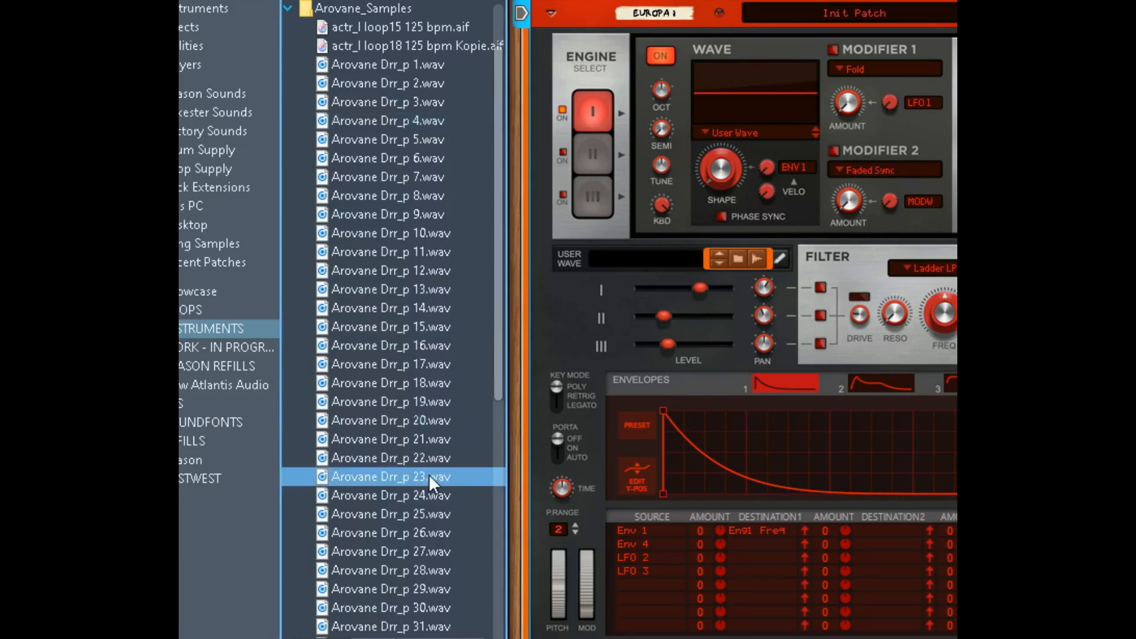
left_click_drag(428, 477, 717, 276)
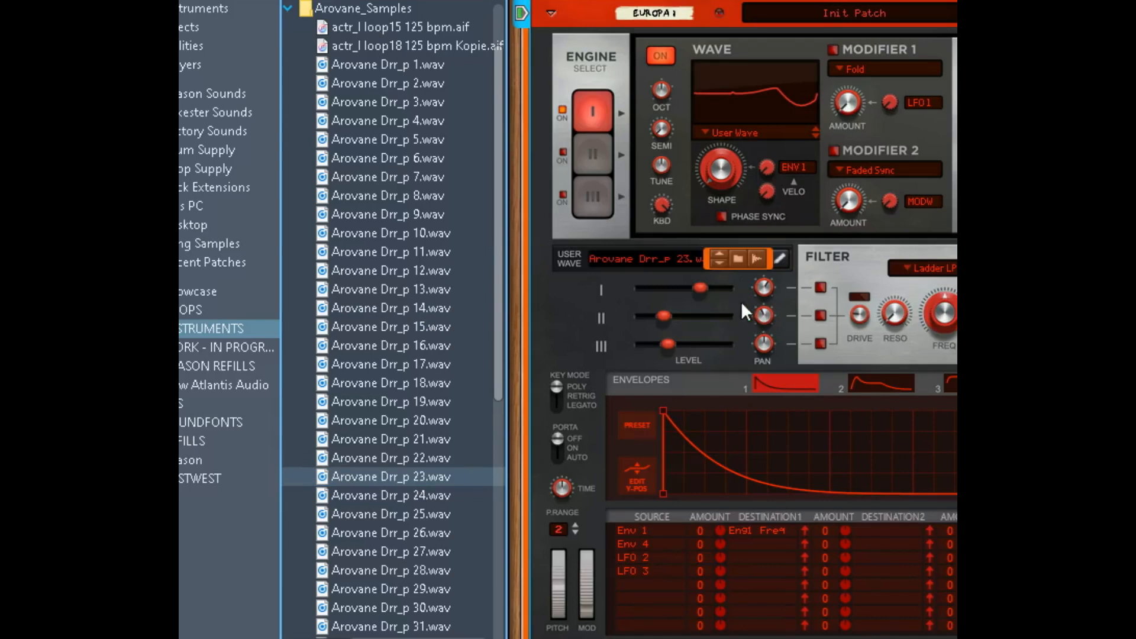
- Load the mpc arovane meldc sample as the user wave and raise engine I's Shape along with its envelope 1 and velocity amounts
left_click_drag(702, 290, 715, 289)
scroll(501, 474, "down", 8)
left_click_drag(424, 329, 658, 265)
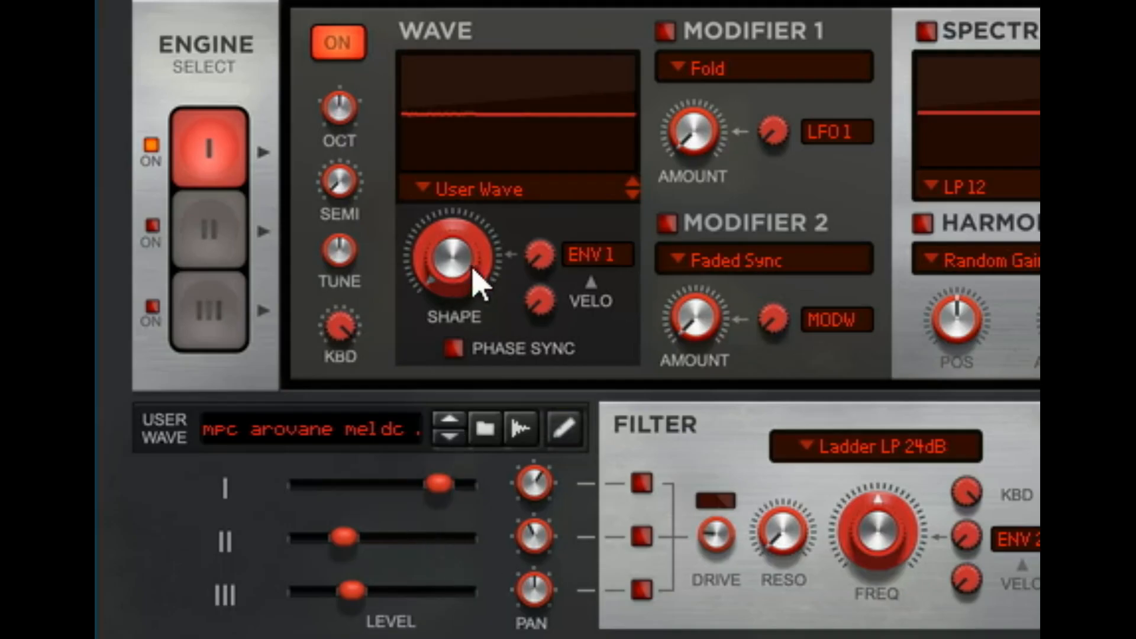
left_click_drag(469, 266, 533, 189)
left_click_drag(539, 247, 573, 284)
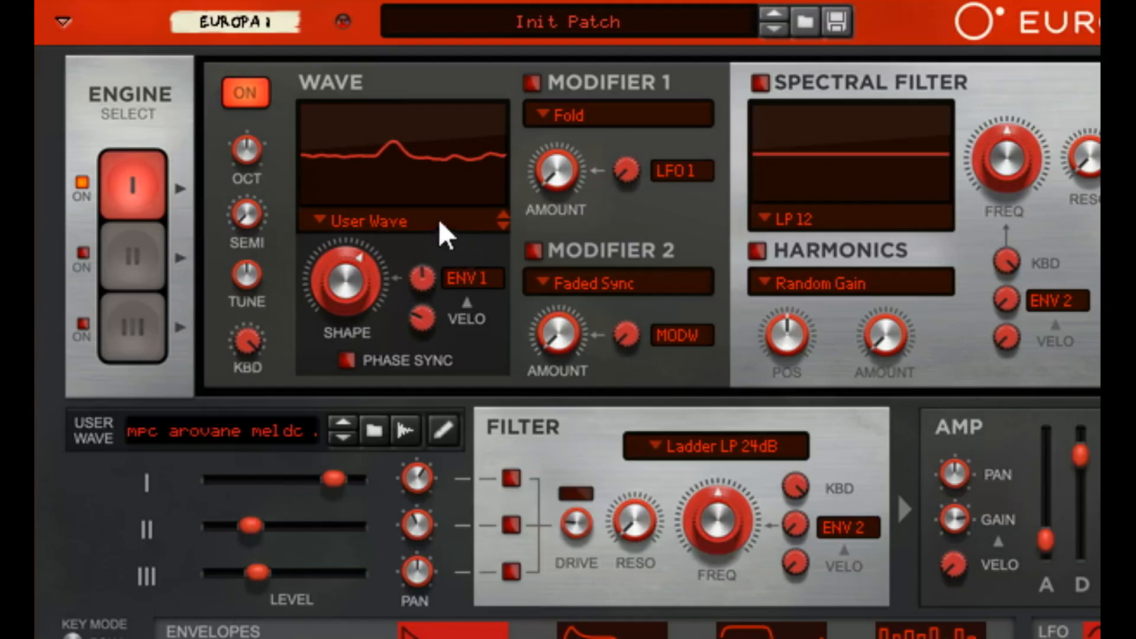
- Set engine I's waveform to Electro Mechanic and switch engines II and III on
left_click(422, 135)
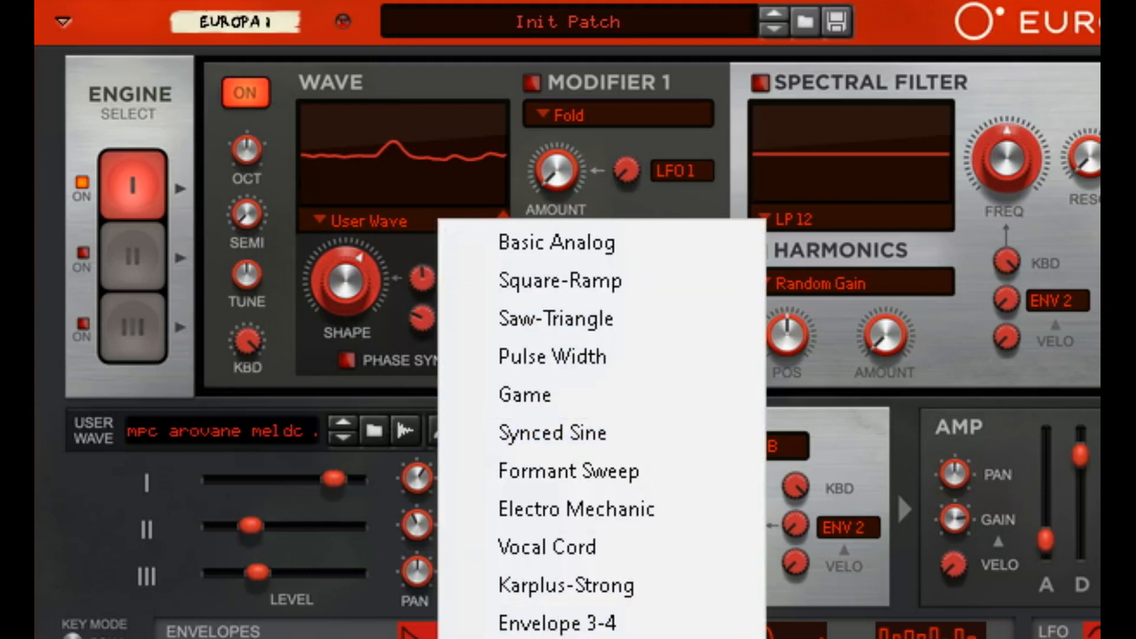
left_click(192, 448)
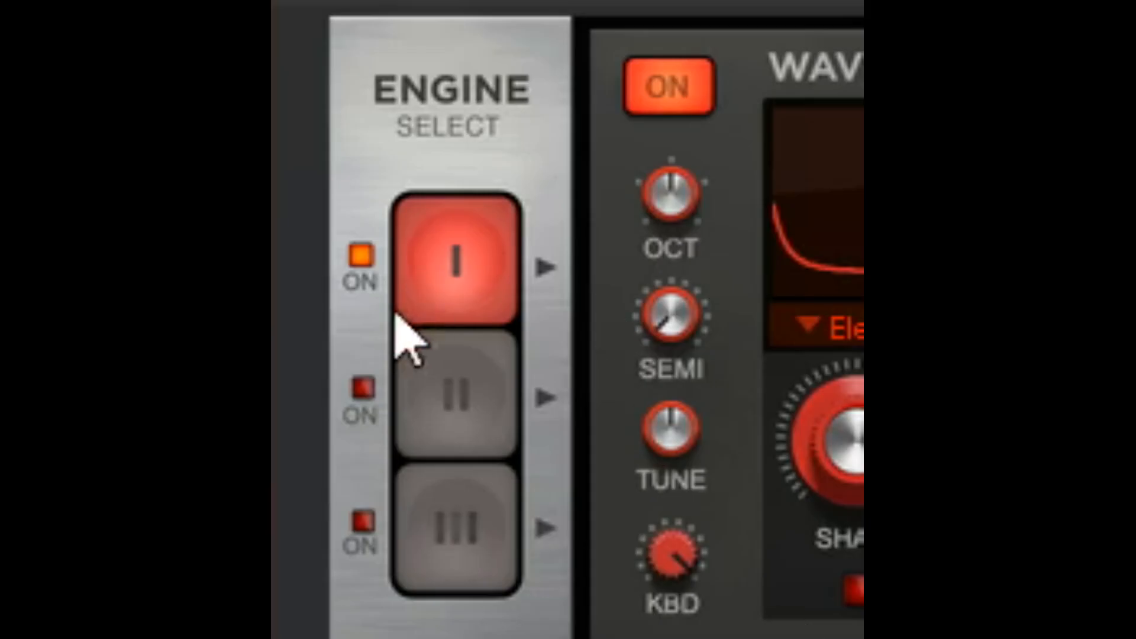
left_click(363, 388)
left_click(362, 521)
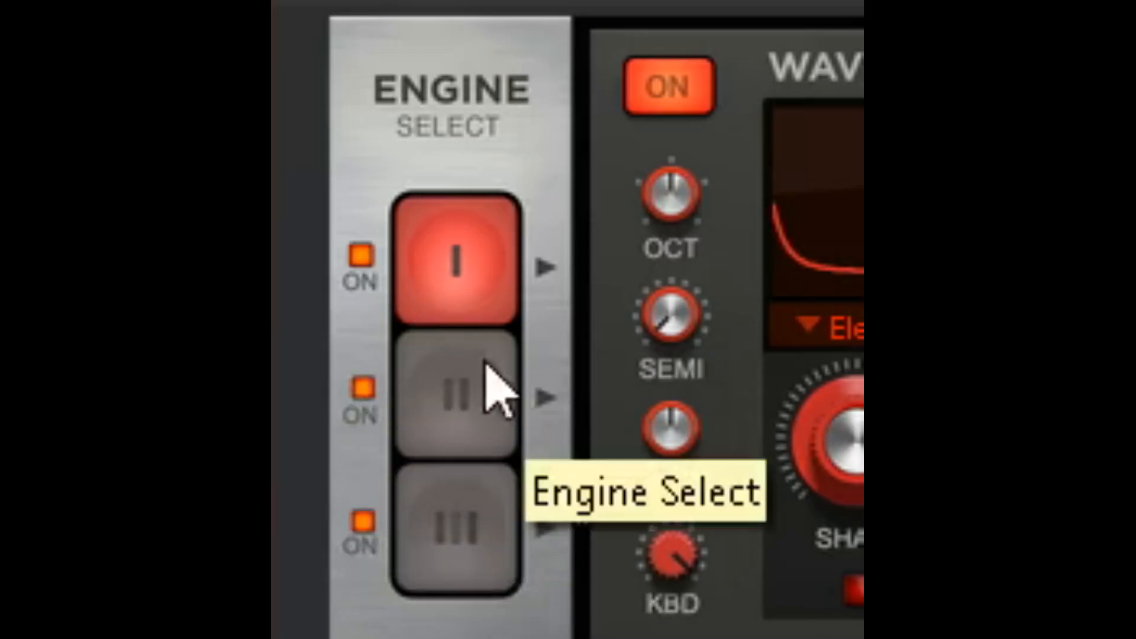
left_click(477, 439)
left_click(500, 473)
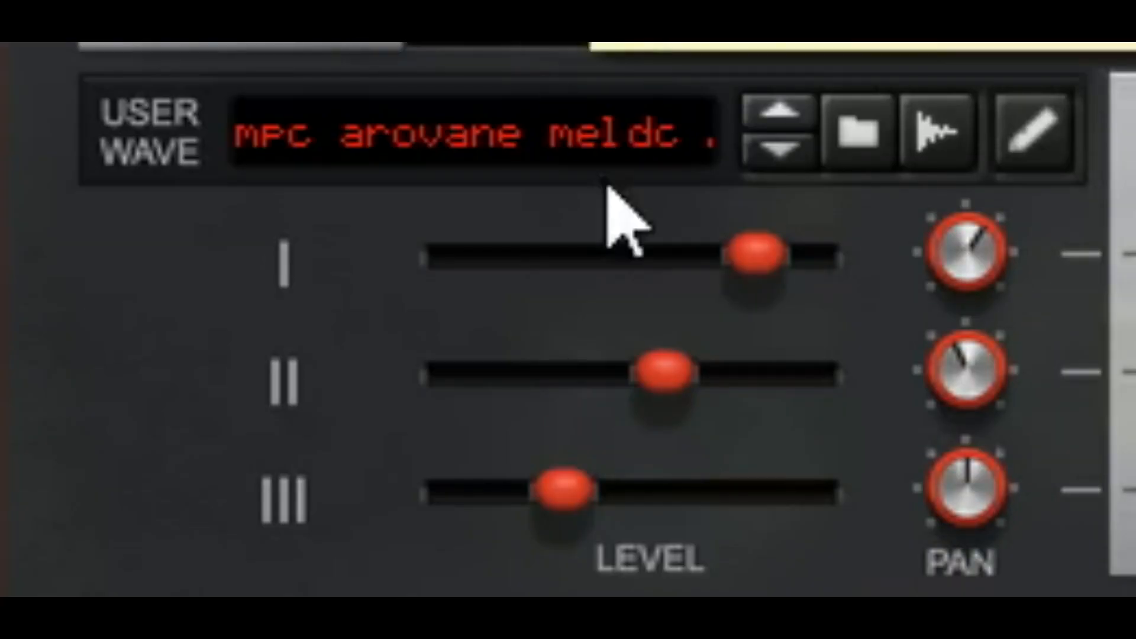
- Lower the levels of engines I and II, with engine II at -1.9 dB, and pan engines I and III right and II left
left_click_drag(747, 254, 718, 284)
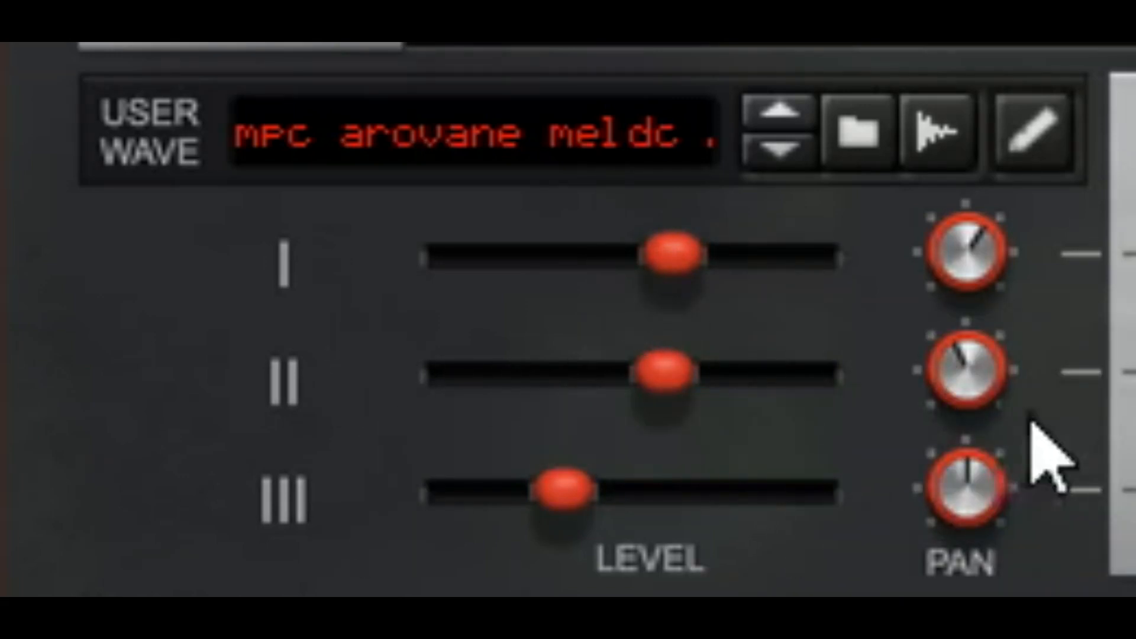
left_click_drag(970, 503, 1092, 363)
left_click_drag(965, 395, 1069, 369)
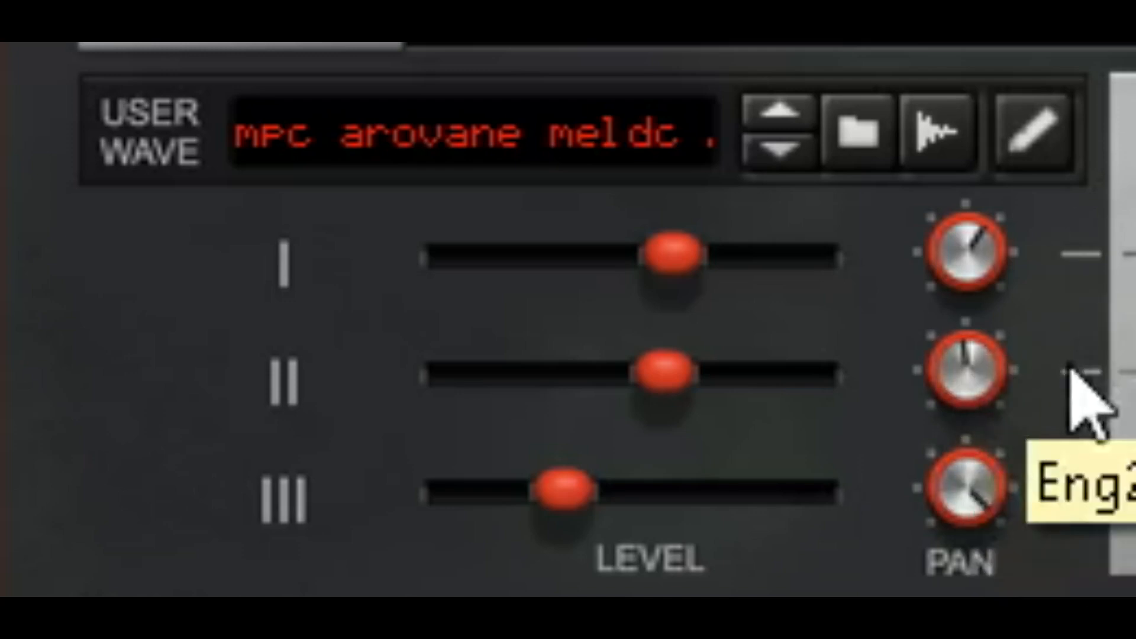
left_click_drag(951, 355, 780, 296)
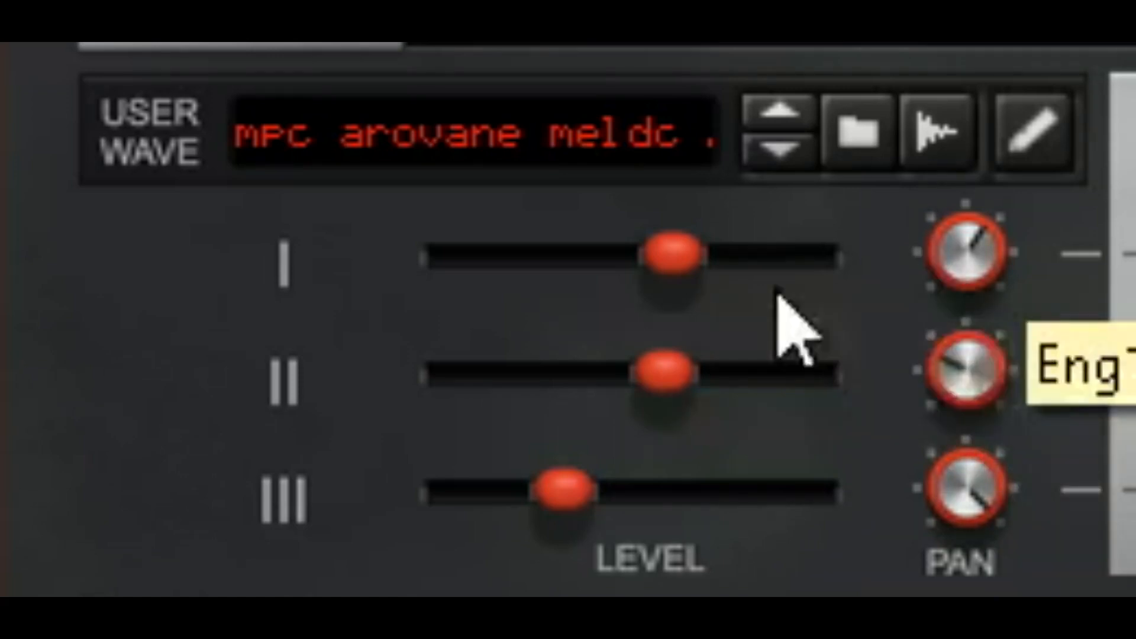
left_click_drag(656, 355, 637, 377)
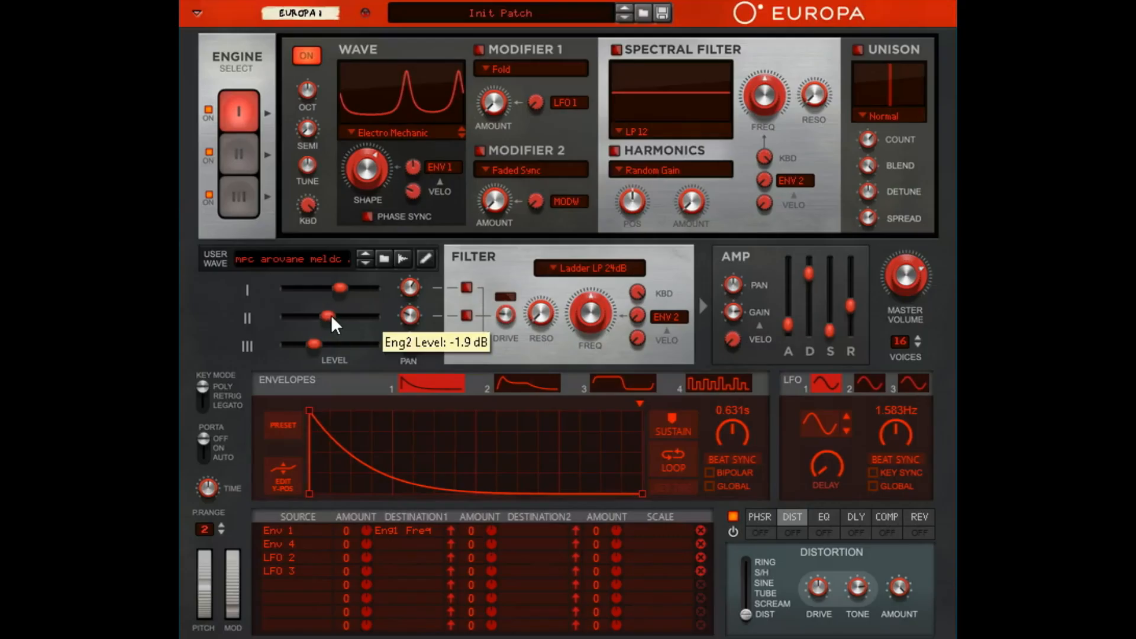
left_click_drag(409, 290, 414, 279)
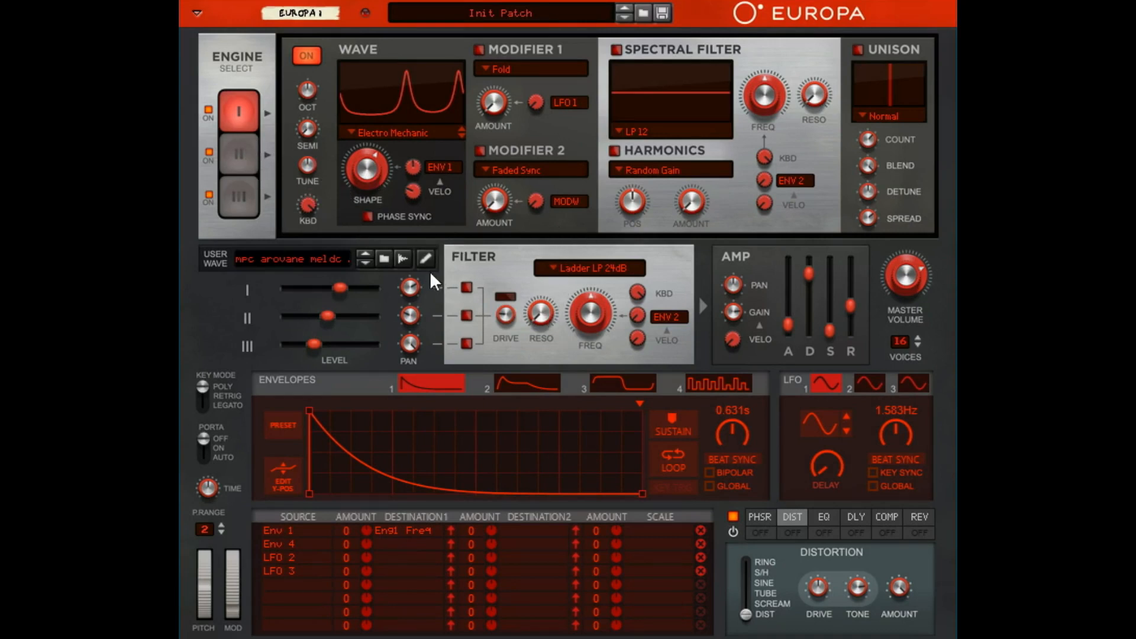
- Rebalance the three engine levels with engine I loudest and engine III quietest, and route all three engines into the filter
left_click_drag(337, 288, 290, 289)
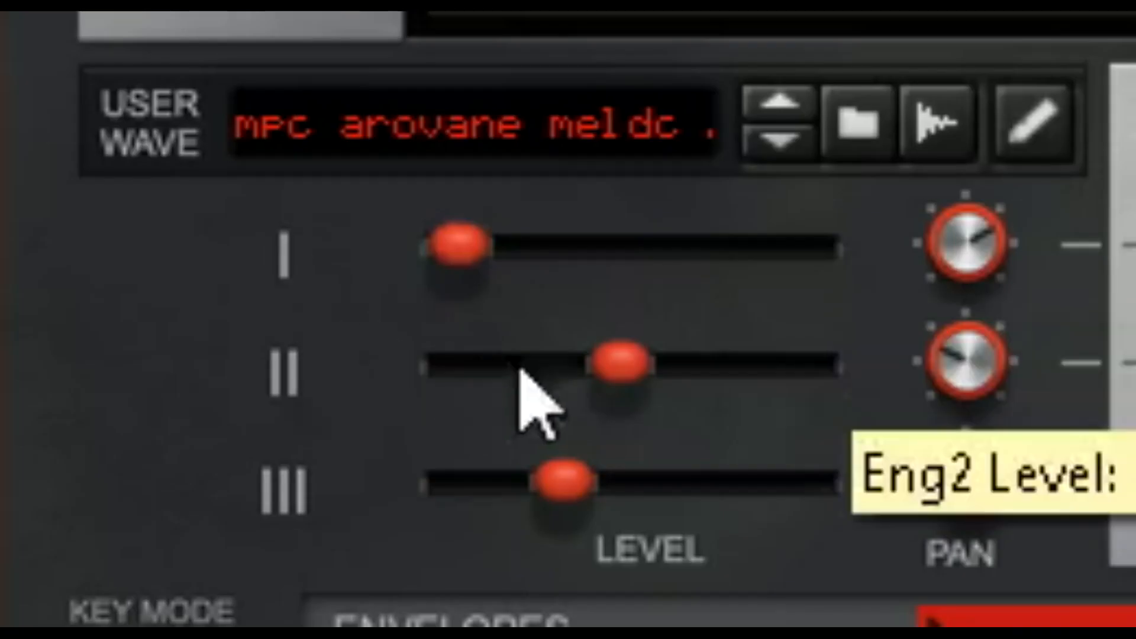
left_click_drag(602, 362, 659, 370)
left_click_drag(591, 480, 693, 482)
left_click_drag(502, 258, 621, 284)
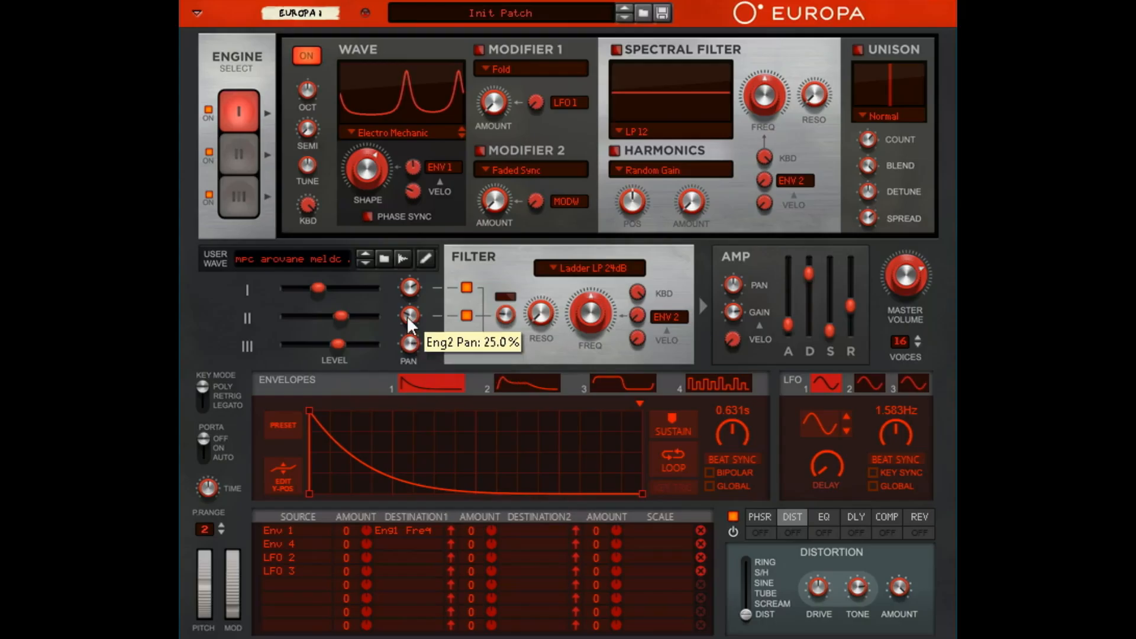
left_click(342, 284)
left_click_drag(349, 312, 329, 344)
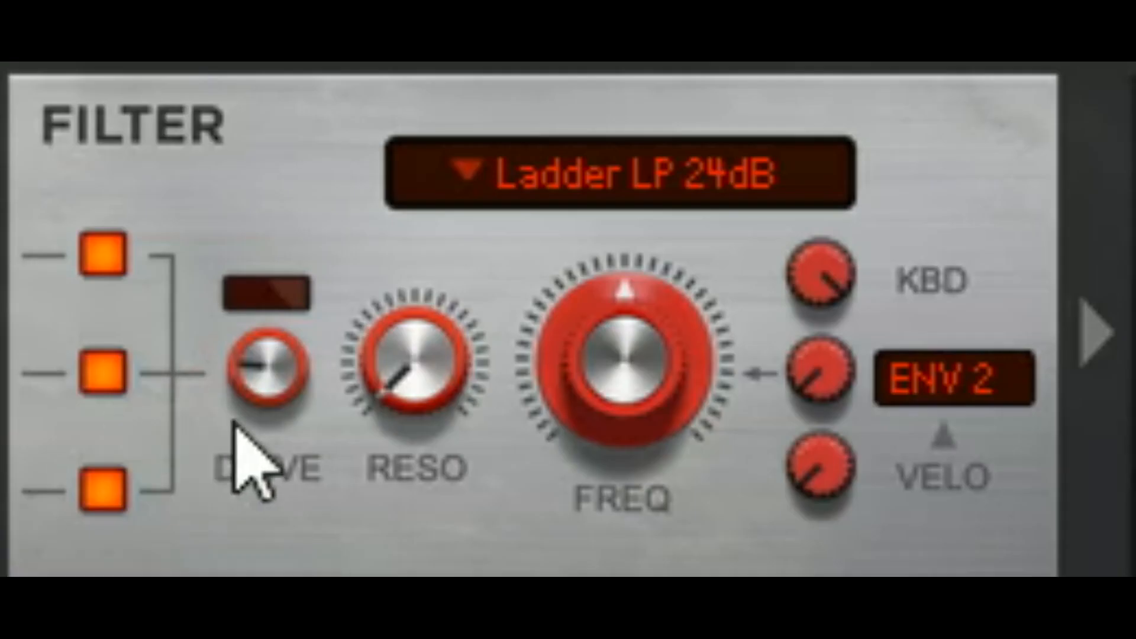
- Increase the filter's Drive, set its resonance to 28.1 %, and set its frequency to 6.27 kHz
left_click_drag(264, 372, 358, 240)
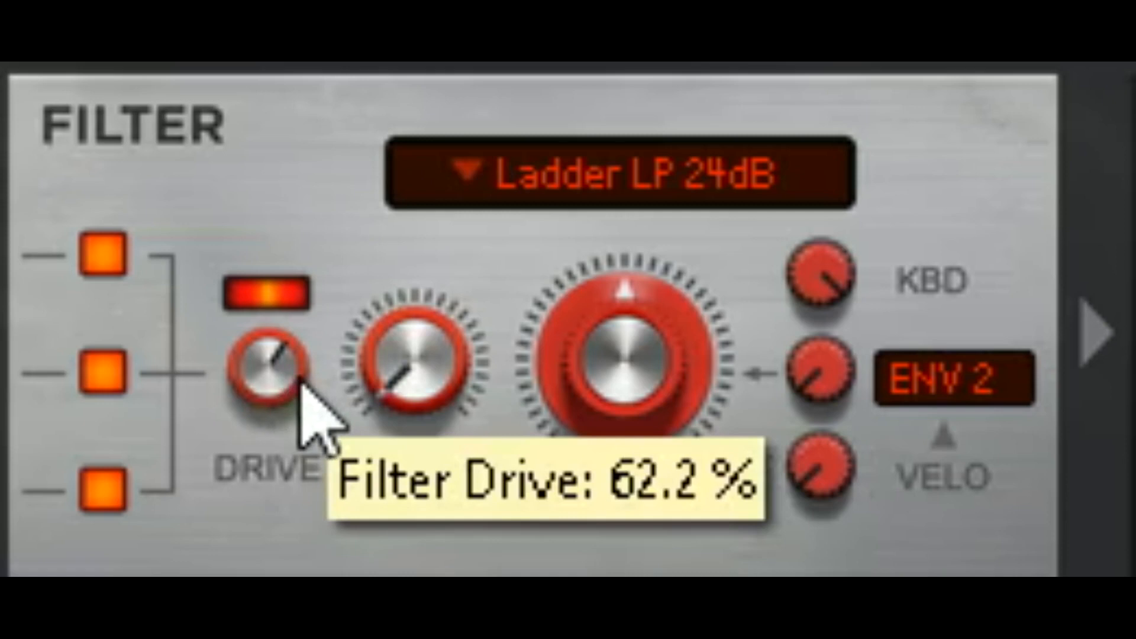
left_click_drag(297, 384, 379, 296)
left_click_drag(424, 363, 477, 322)
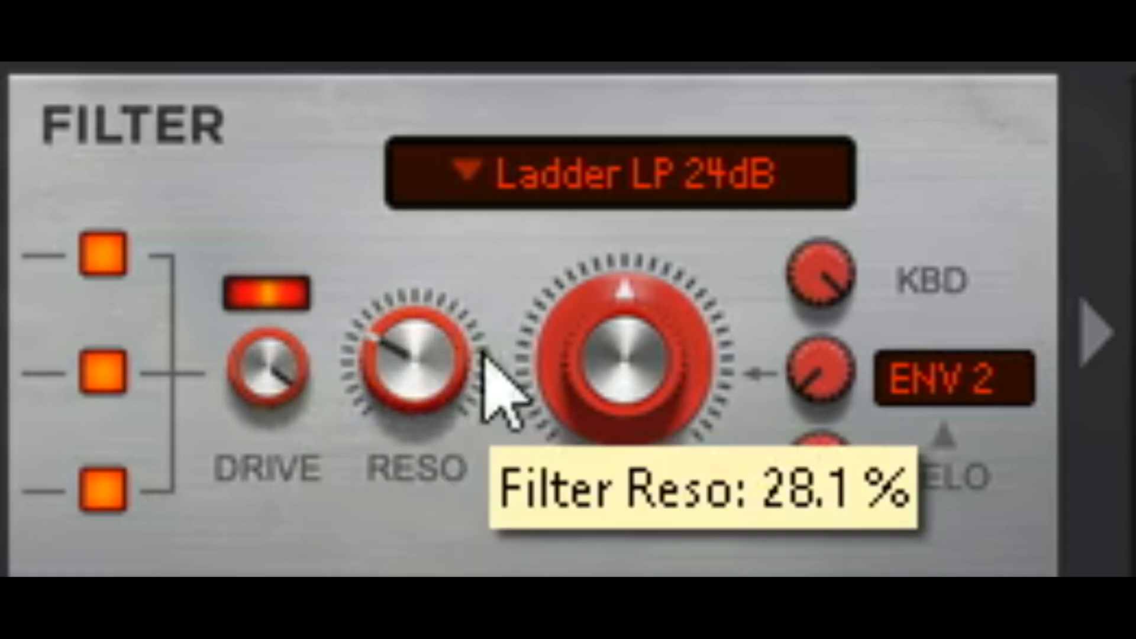
left_click_drag(623, 350, 664, 380)
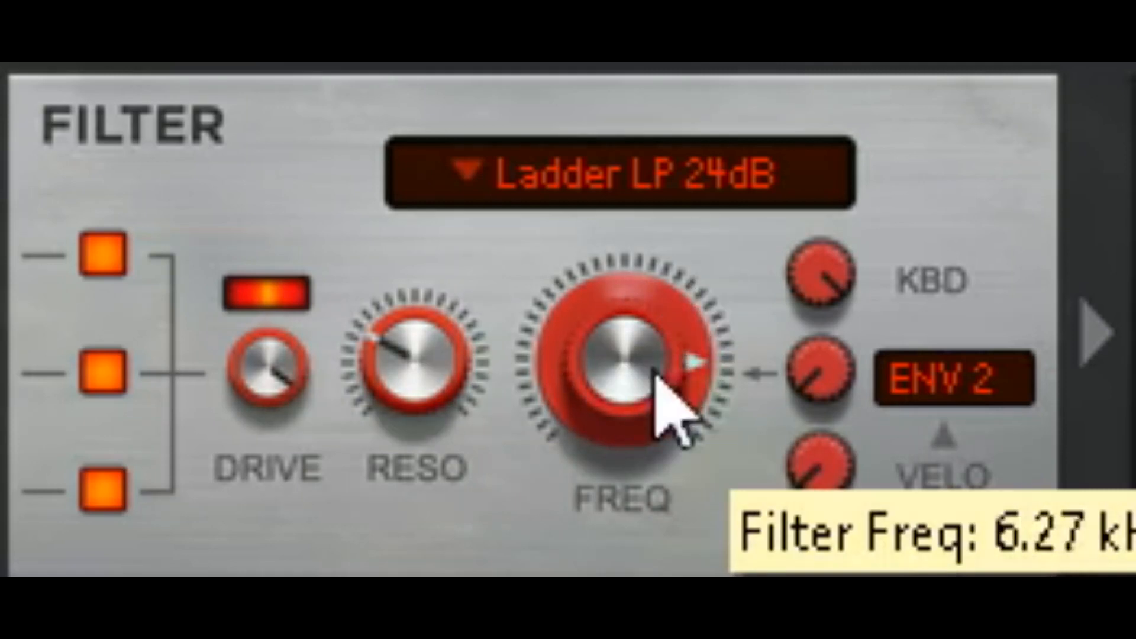
left_click_drag(279, 406, 393, 317)
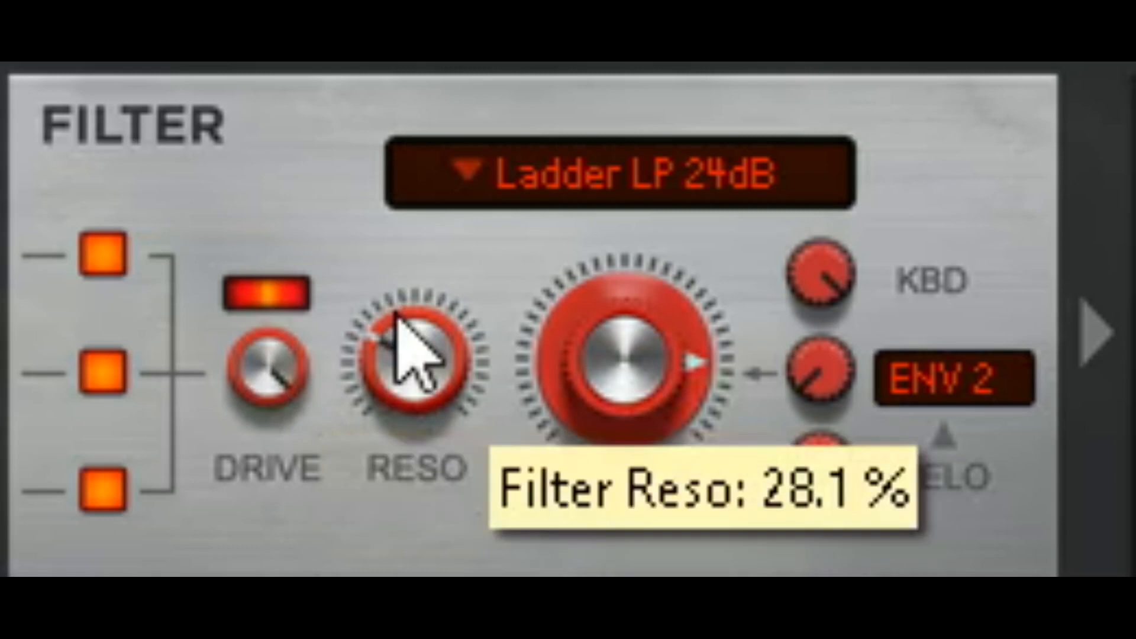
left_click_drag(282, 386, 314, 594)
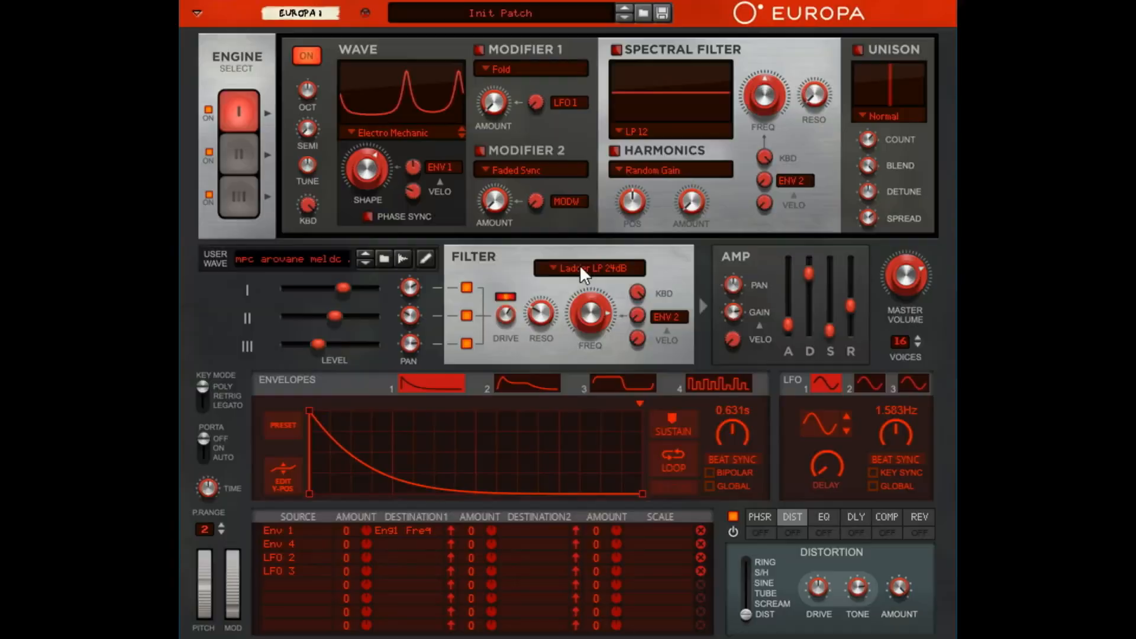
- Try the SVF BP 12dB filter type, followed by SVF LP 12dB
left_click(580, 156)
left_click(621, 301)
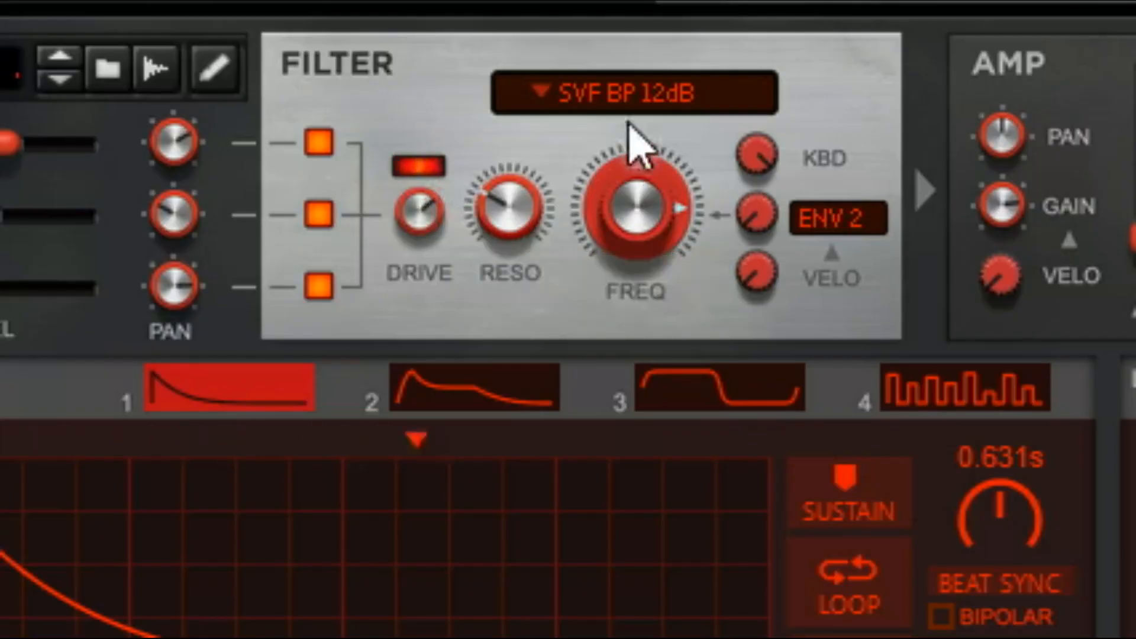
left_click(633, 100)
left_click(729, 246)
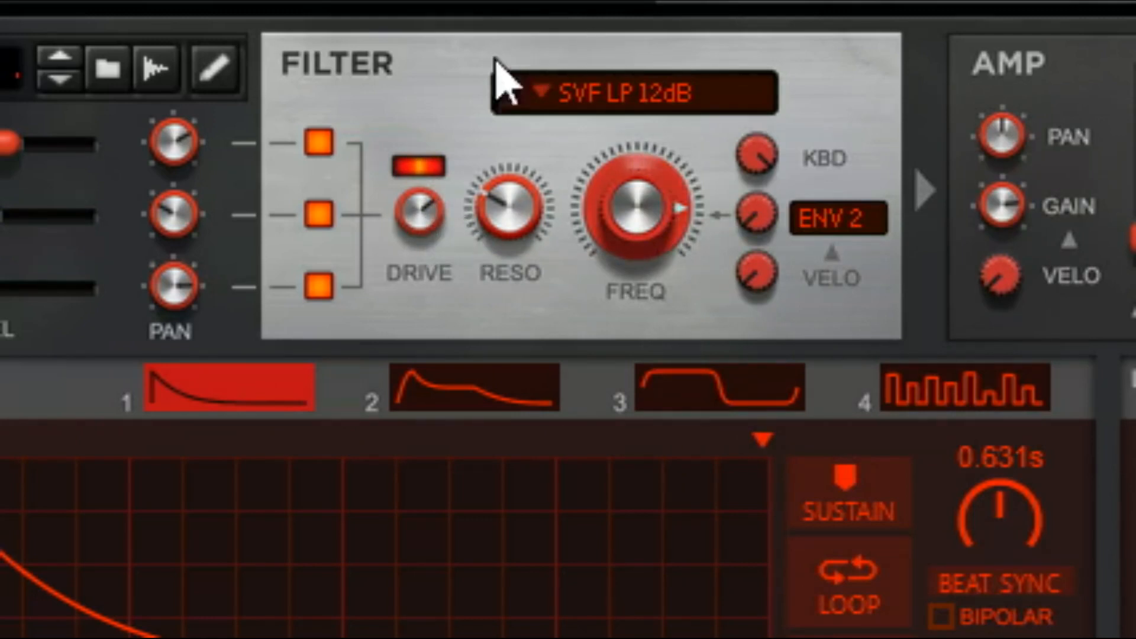
- Turn the filter Drive up to about maximum and change the filter type to SVF HP 12dB
left_click_drag(423, 223, 482, 184)
left_click(609, 104)
left_click(690, 122)
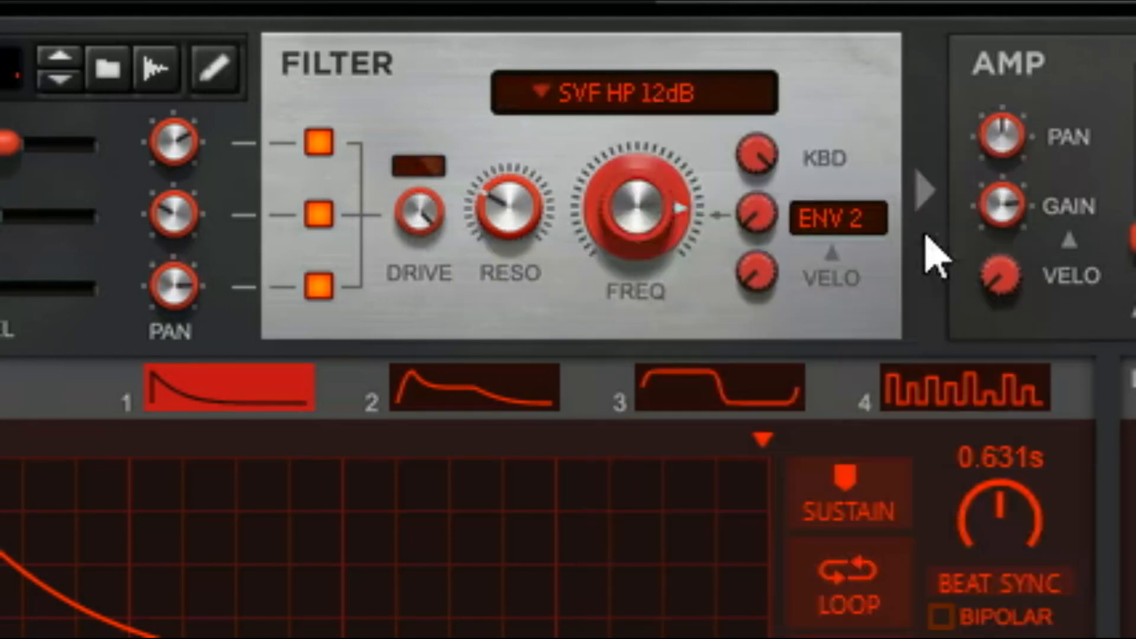
- Change the filter type to SVF BP 12dB and raise the filter resonance slightly
left_click(572, 99)
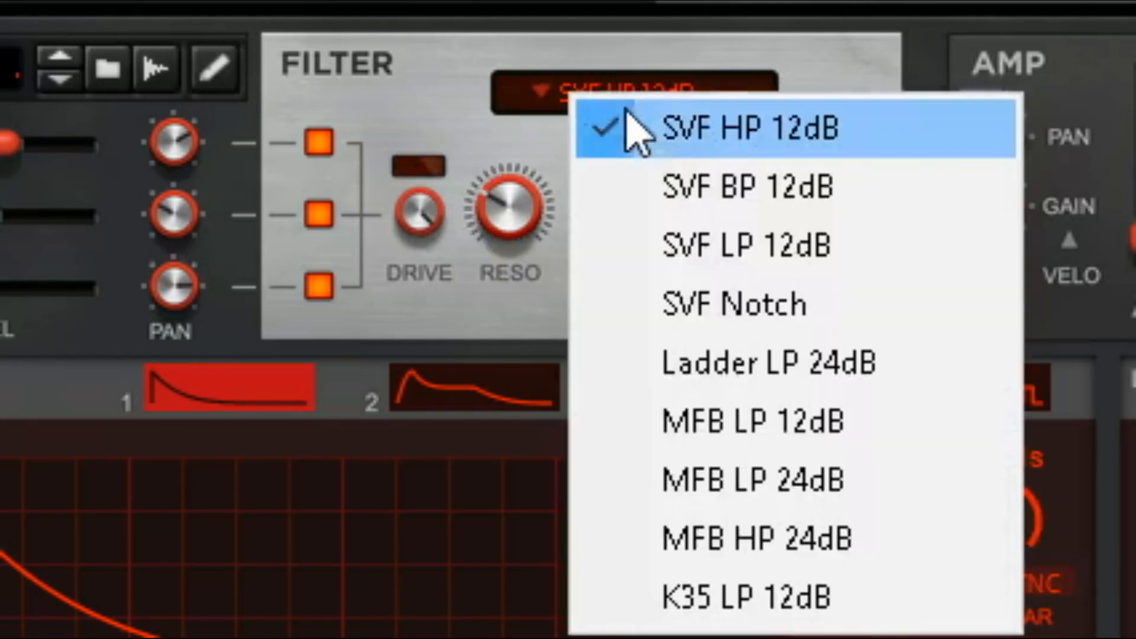
left_click(672, 197)
left_click_drag(516, 202, 587, 167)
left_click_drag(523, 234, 525, 266)
- Change the filter type to SVF LP 12dB and fine-tune the filter frequency
left_click(618, 104)
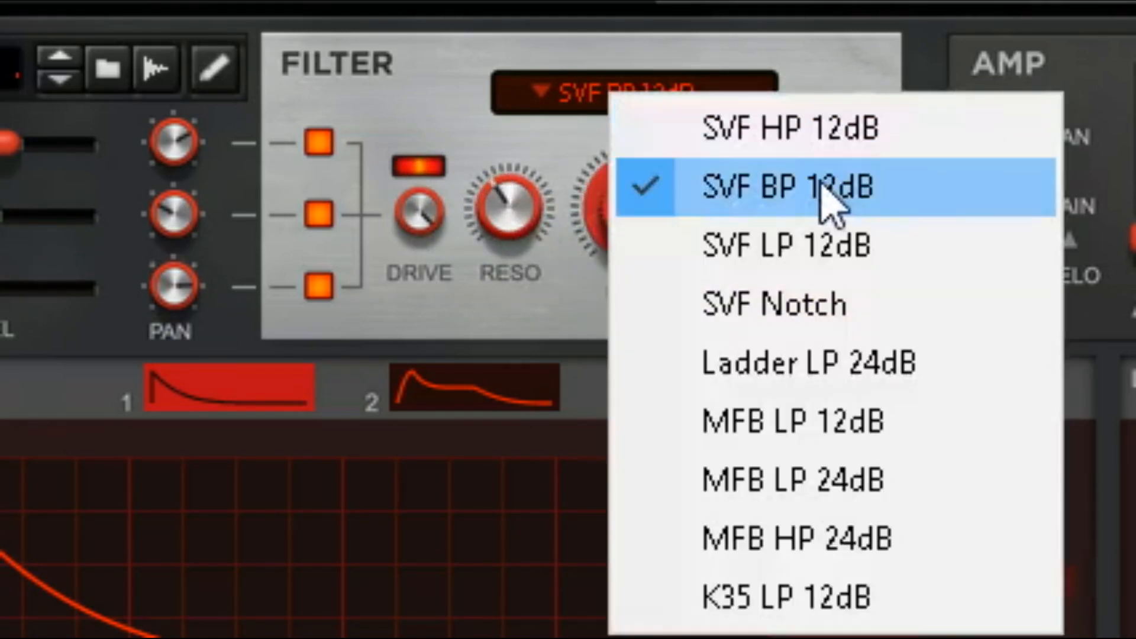
left_click(814, 246)
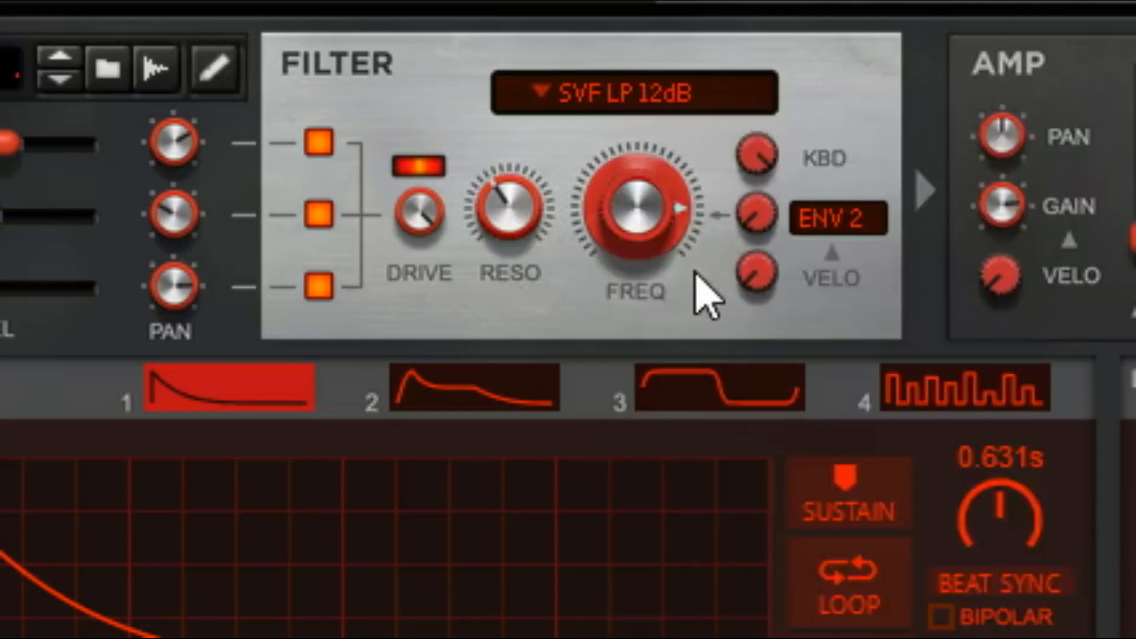
mouse_move(620, 232)
left_mouse_down()
mouse_move(656, 285)
mouse_move(693, 226)
left_mouse_up()
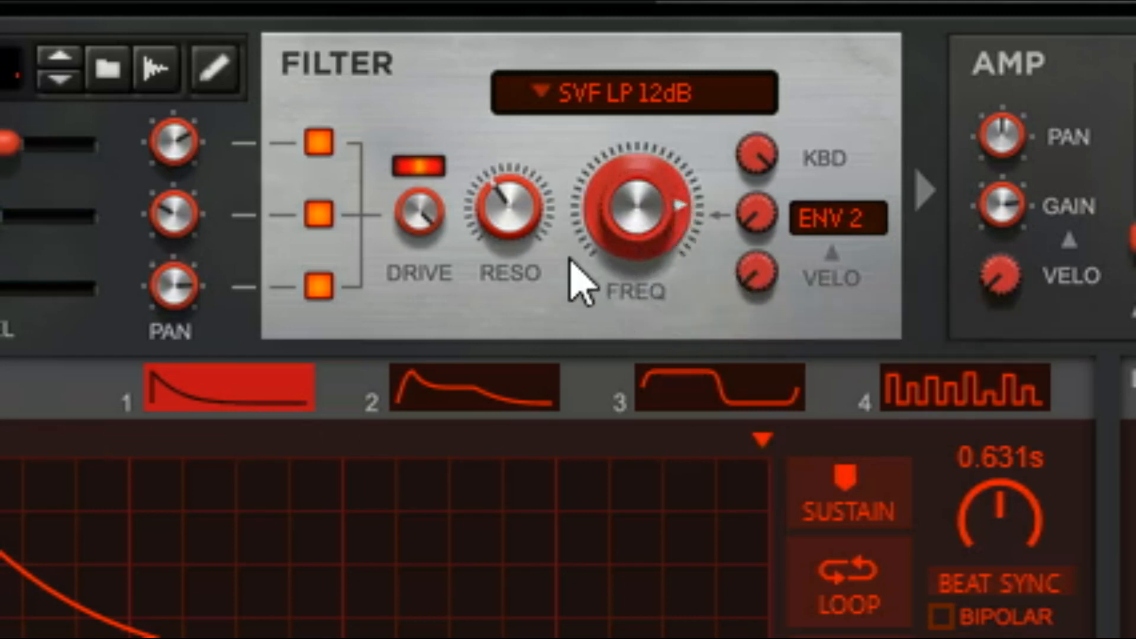
- Turn the filter keyboard tracking down to minimum and lower the filter frequency to about the middle of its range
left_click_drag(644, 199, 737, 172)
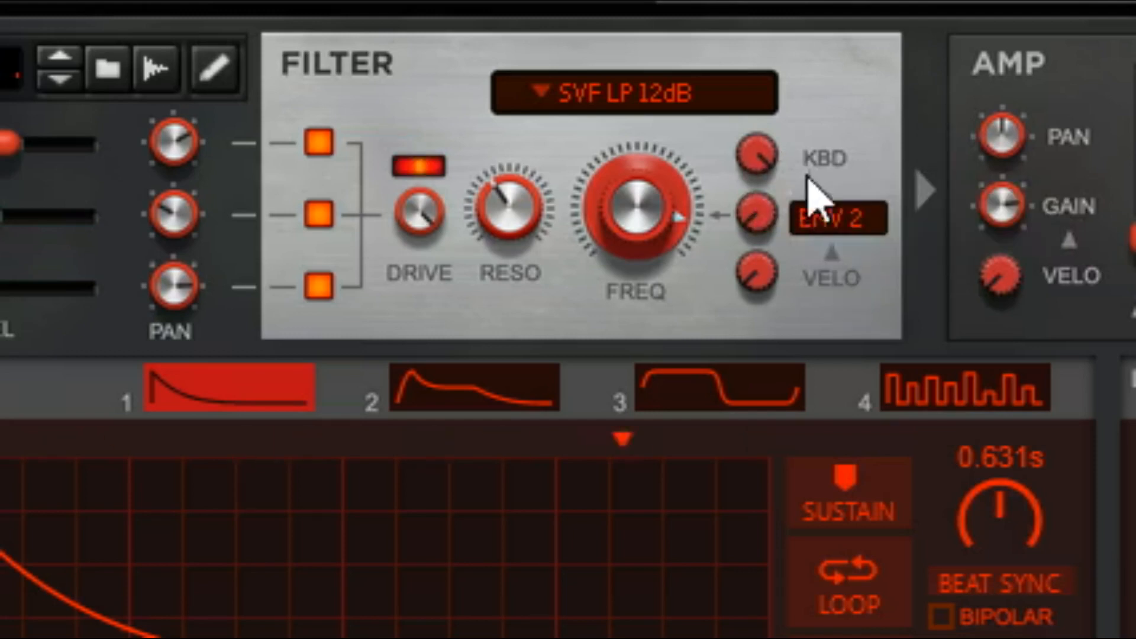
left_click_drag(756, 170, 793, 368)
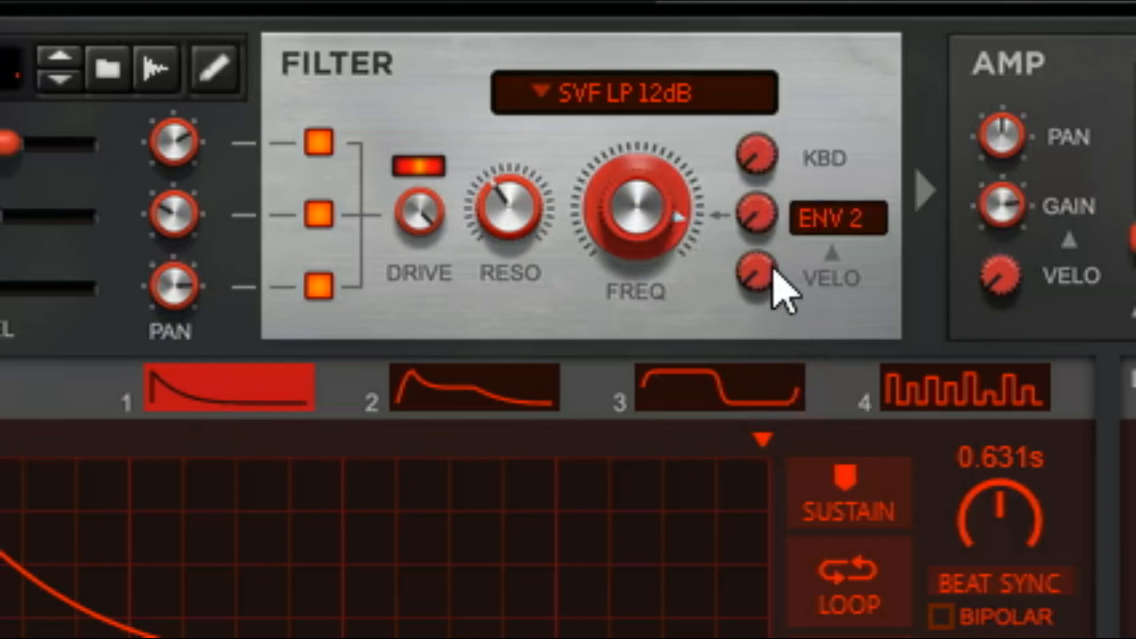
left_click_drag(657, 186, 685, 309)
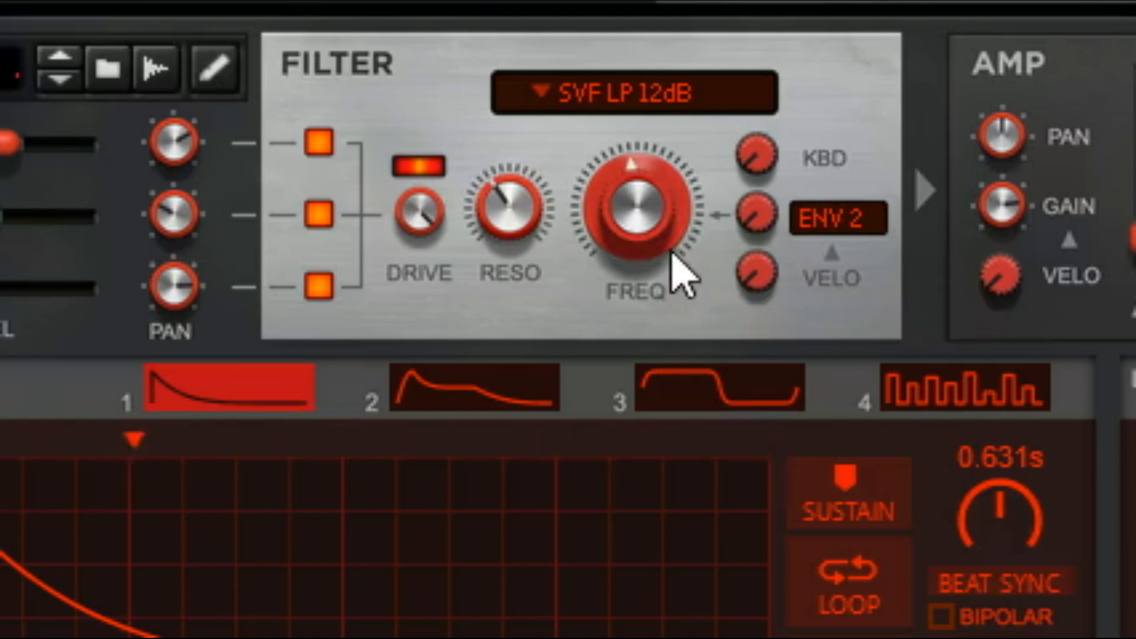
- Lower the filter frequency further and raise the resonance to about 80%, keeping the SVF LP 12dB filter type
left_click_drag(644, 222, 627, 241)
left_click_drag(526, 224, 561, 176)
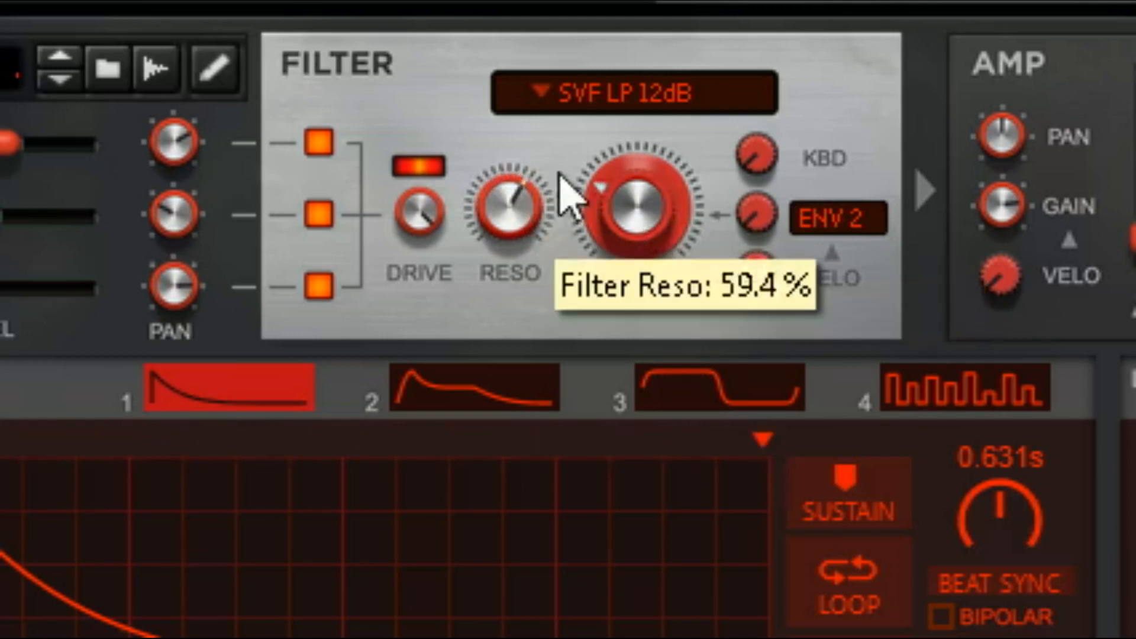
left_click(613, 111)
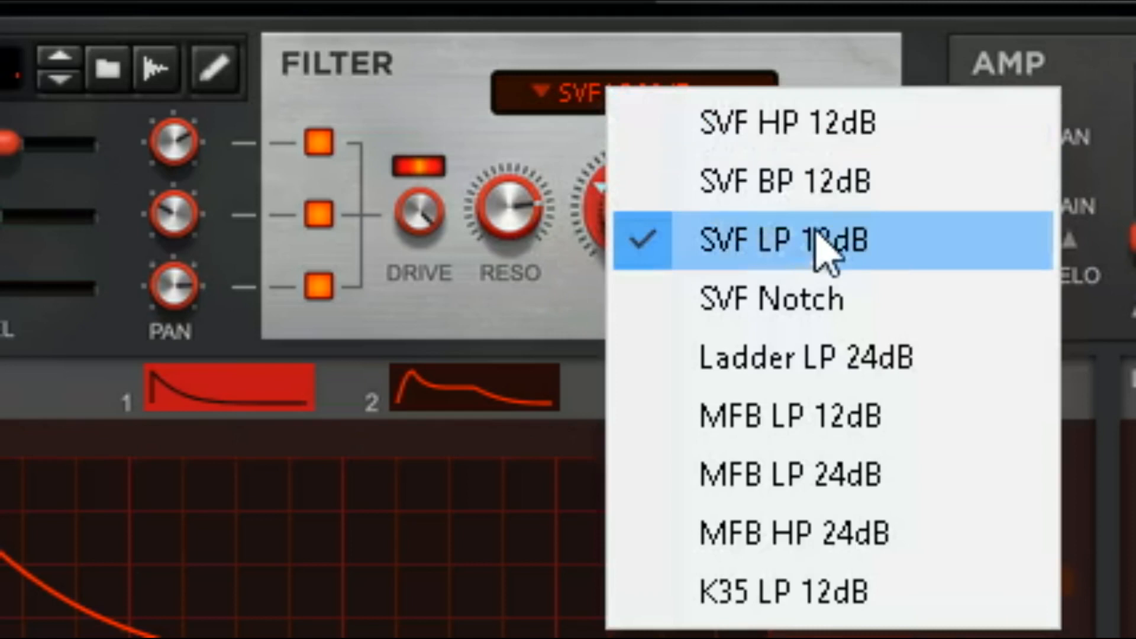
left_click(815, 232)
- Turn the filter keyboard tracking up to maximum and raise the filter frequency slightly
mouse_move(534, 220)
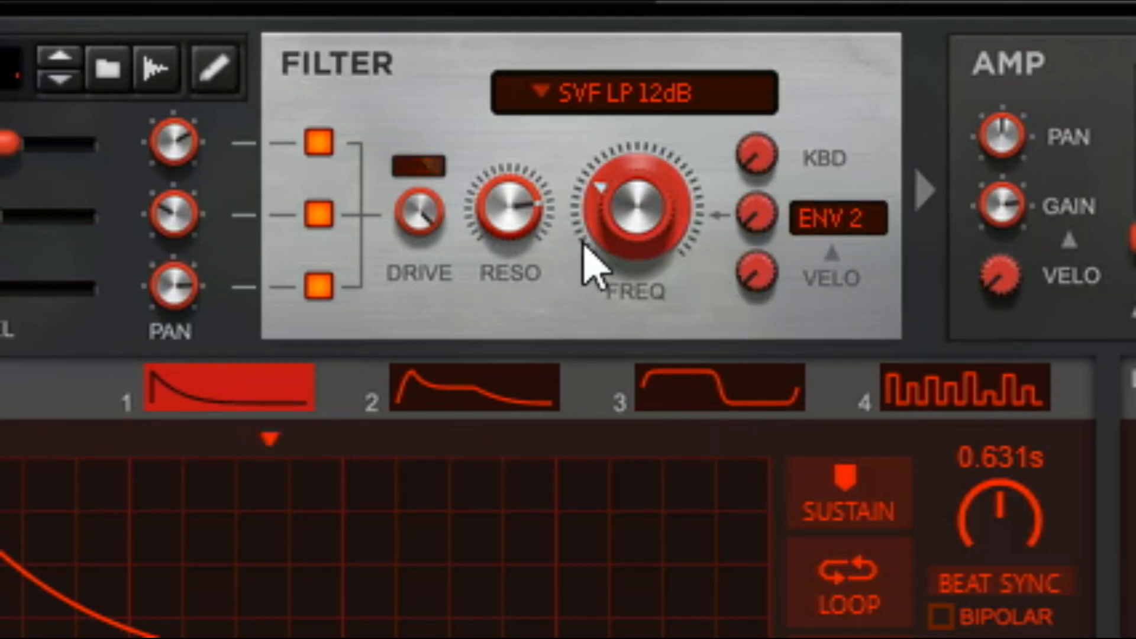
left_click_drag(772, 160, 936, 68)
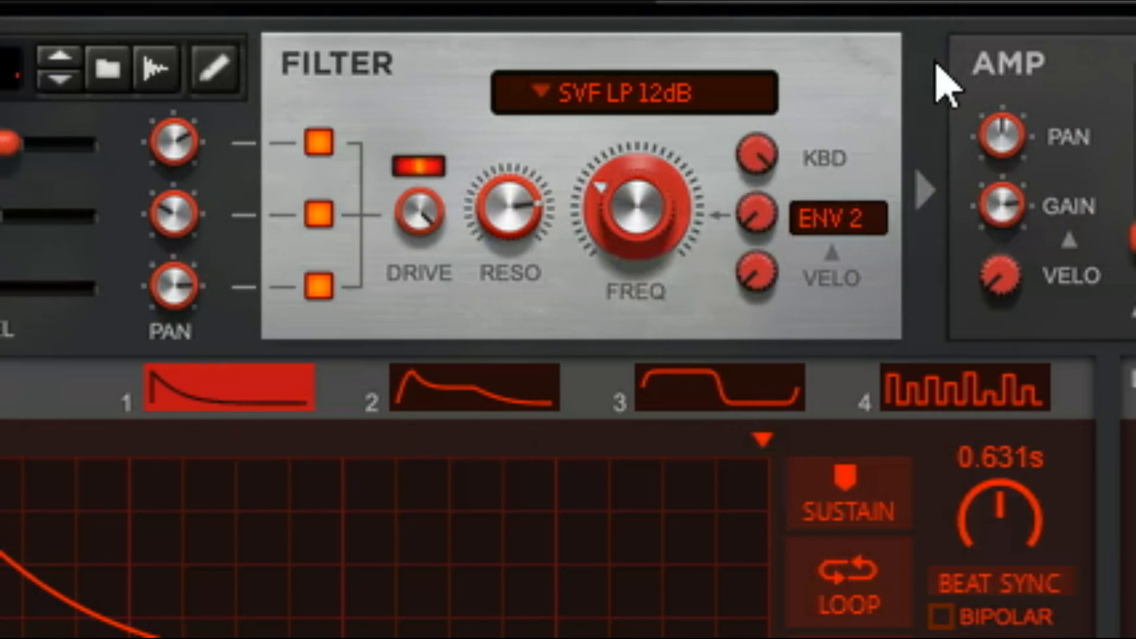
left_click_drag(624, 219, 646, 223)
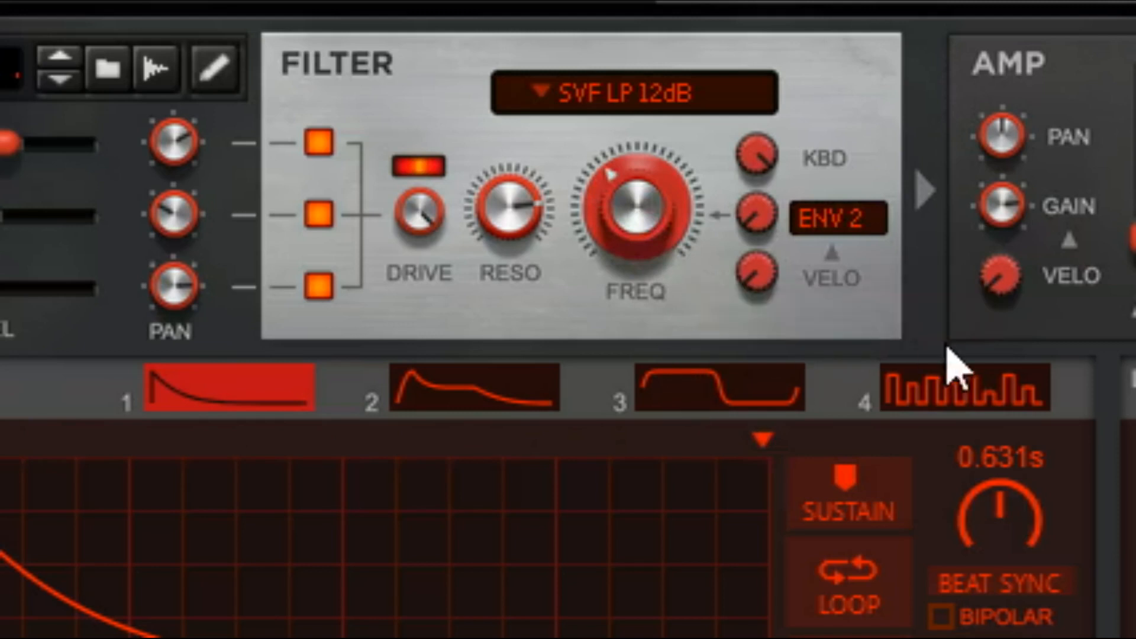
- Raise the filter's ENV 2 amount to just above half and compare keyboard tracking at minimum and maximum, leaving it at maximum
left_click_drag(747, 232, 818, 115)
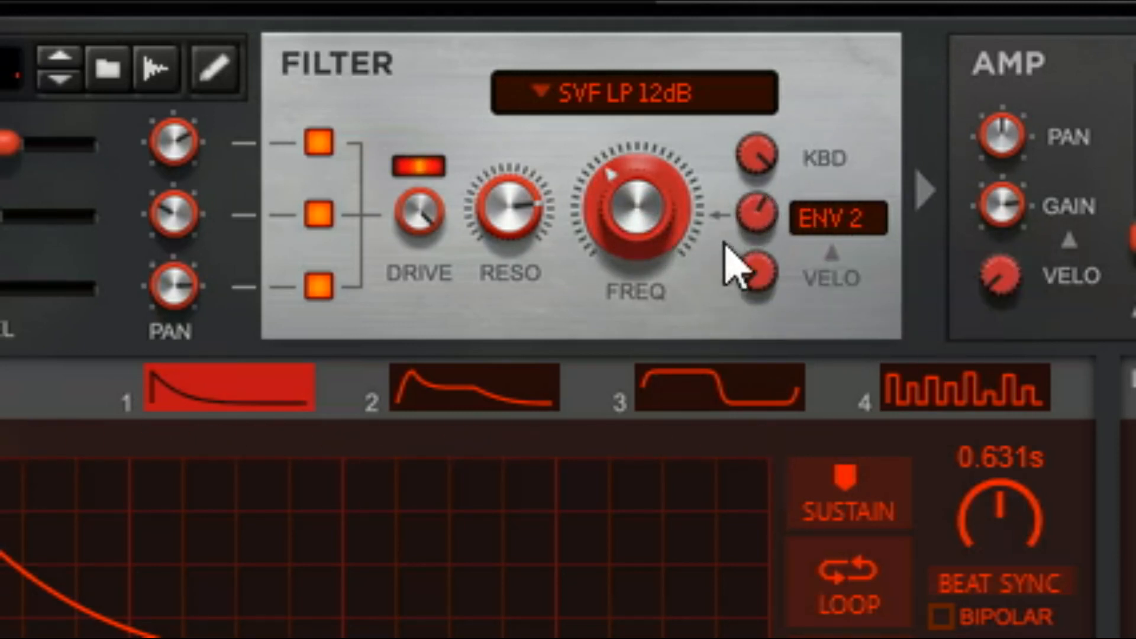
left_click_drag(769, 153, 791, 428)
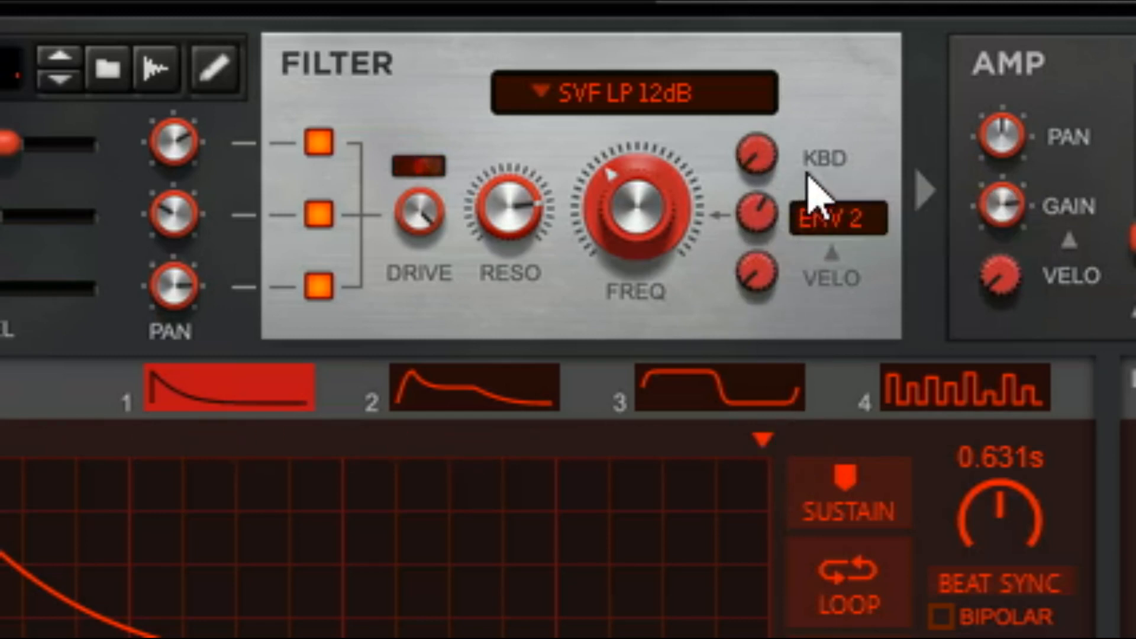
left_click_drag(762, 157, 894, 6)
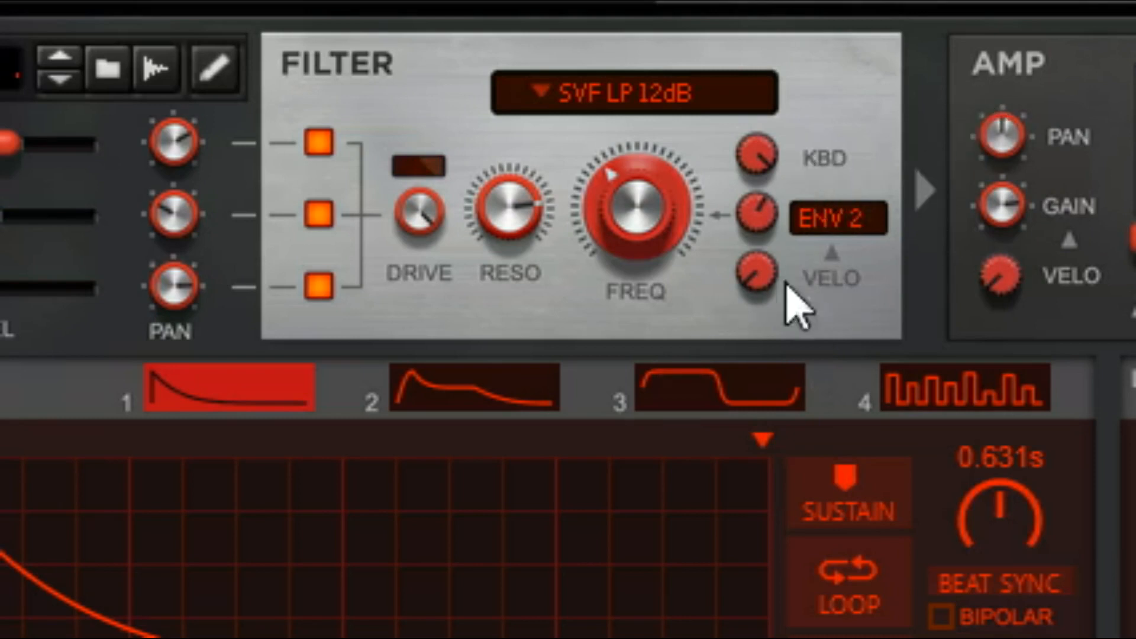
- Look through the filter frequency's modulation sources, keep Envelope 2, and raise its velocity amount to about a quarter
left_click(837, 218)
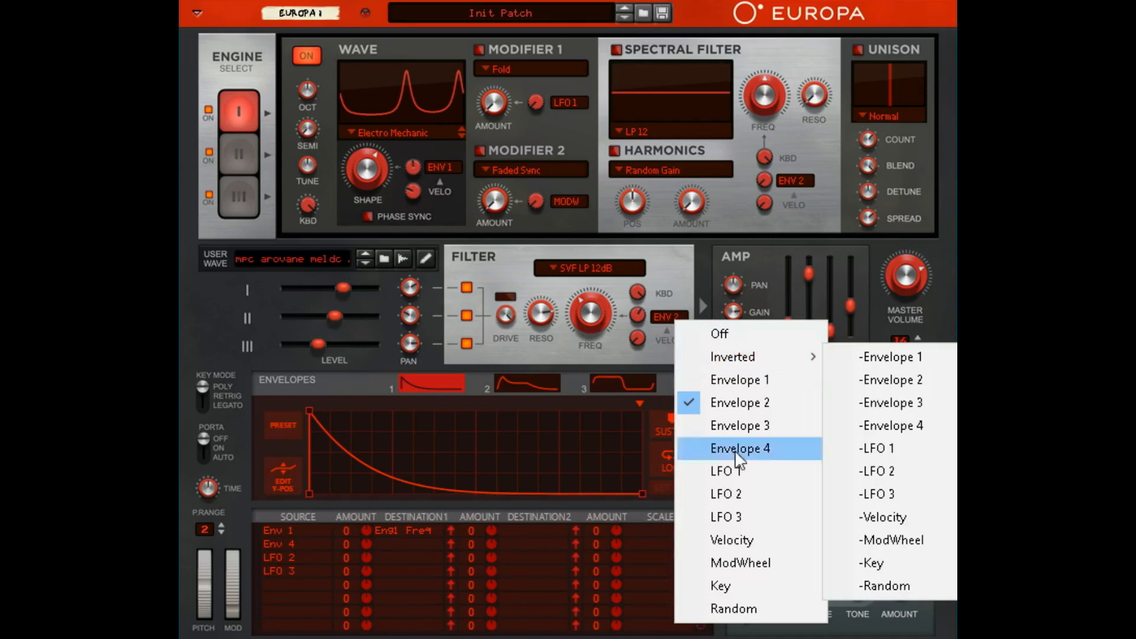
left_click(664, 274)
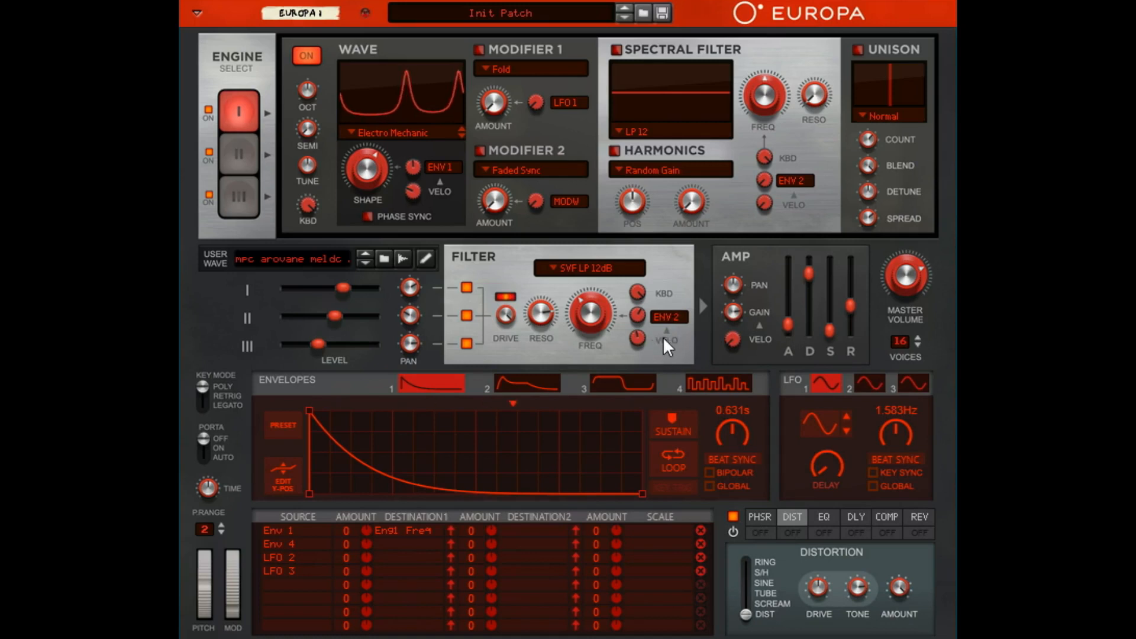
left_click_drag(639, 343, 681, 298)
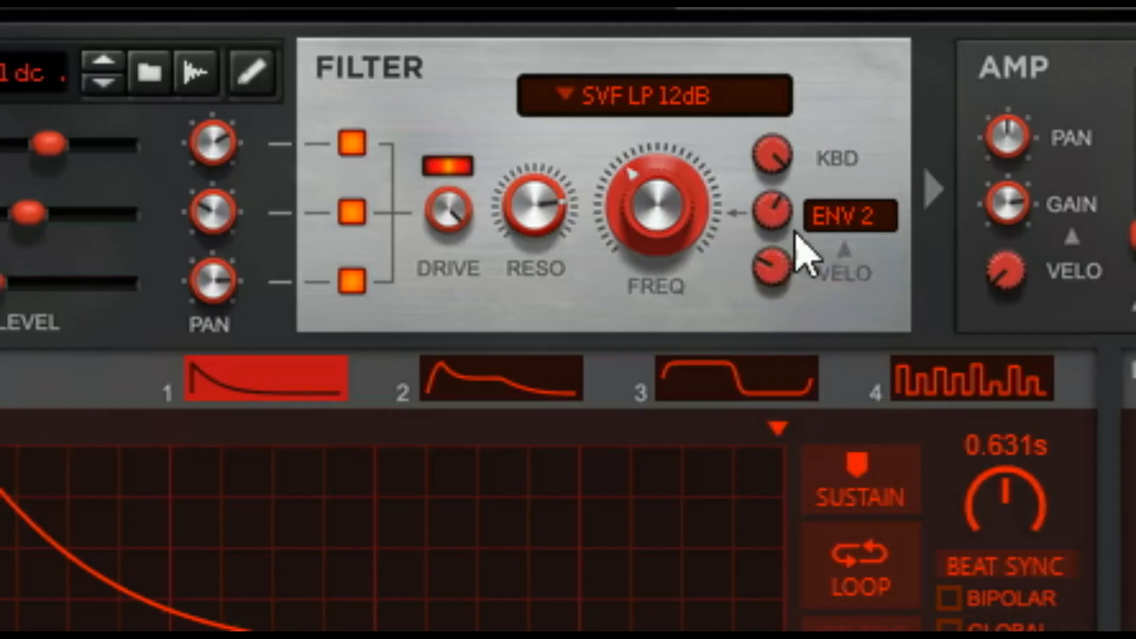
- Change the filter type to SVF HP 12dB and open the MAnalyzer plugin window
left_click(601, 100)
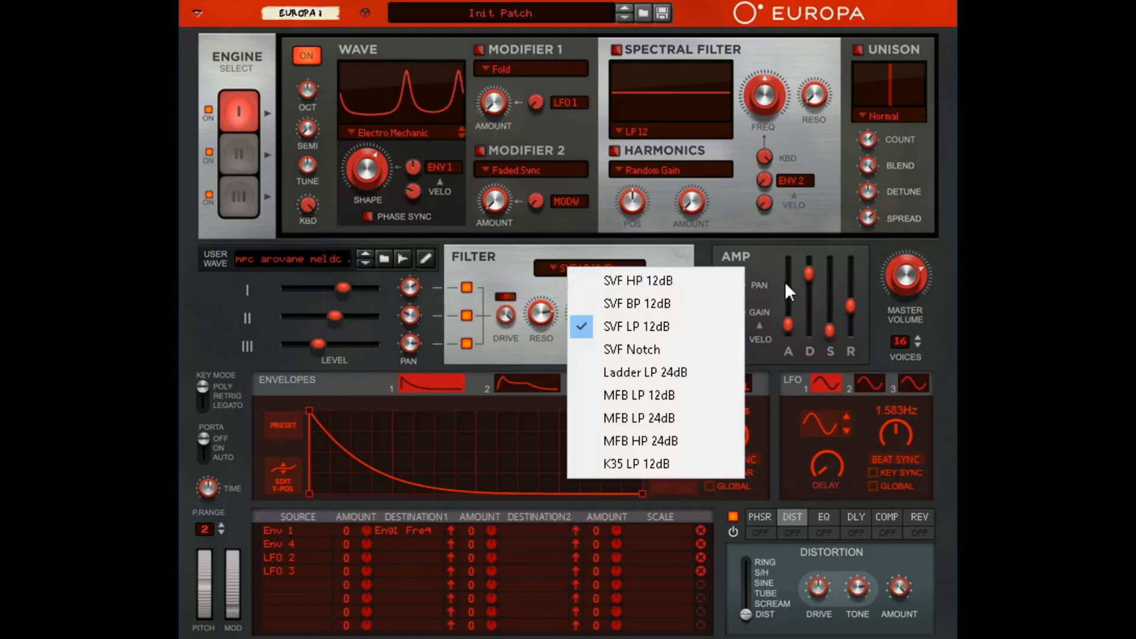
left_click(639, 282)
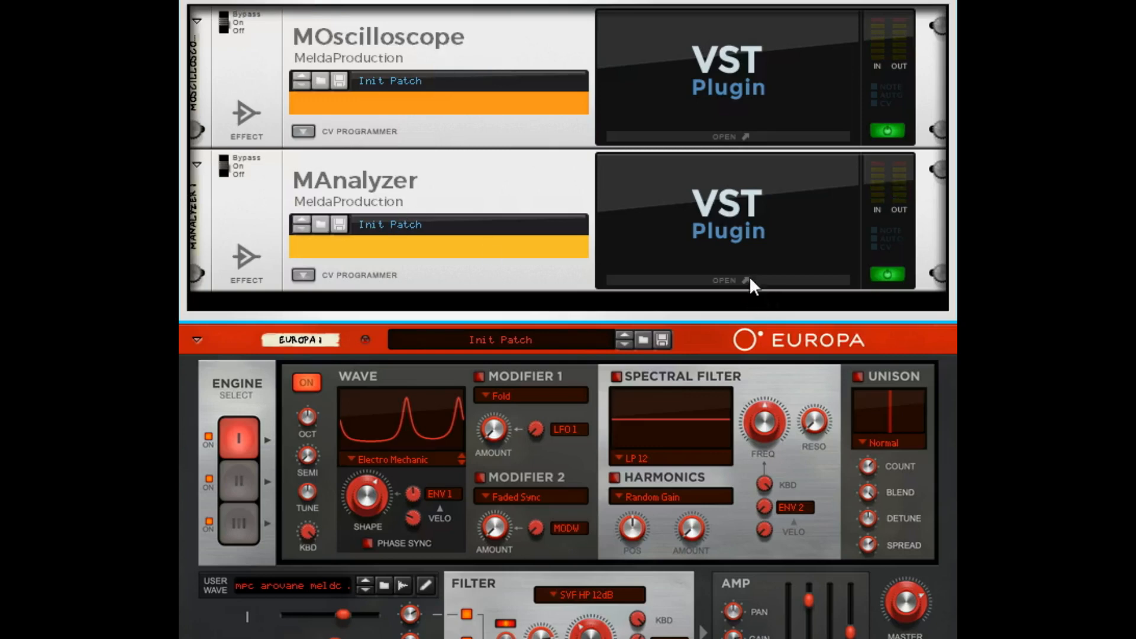
left_click(749, 279)
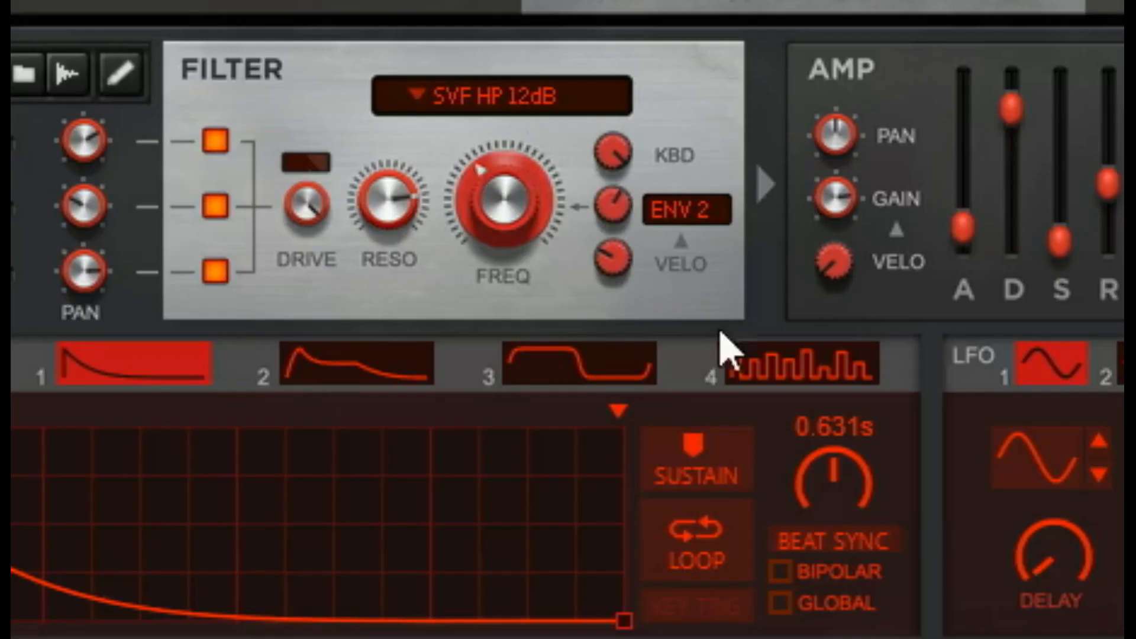
- Try the SVF BP 12dB filter type, return to SVF HP 12dB, and raise the filter frequency to about three quarters
left_click(536, 114)
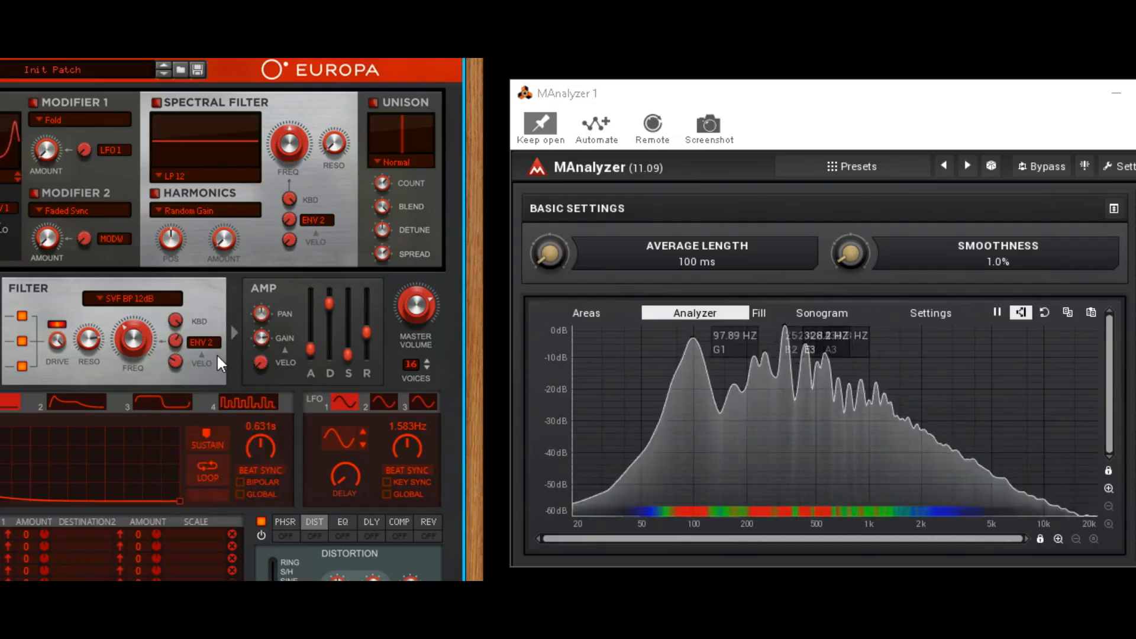
left_click(125, 292)
left_click(210, 308)
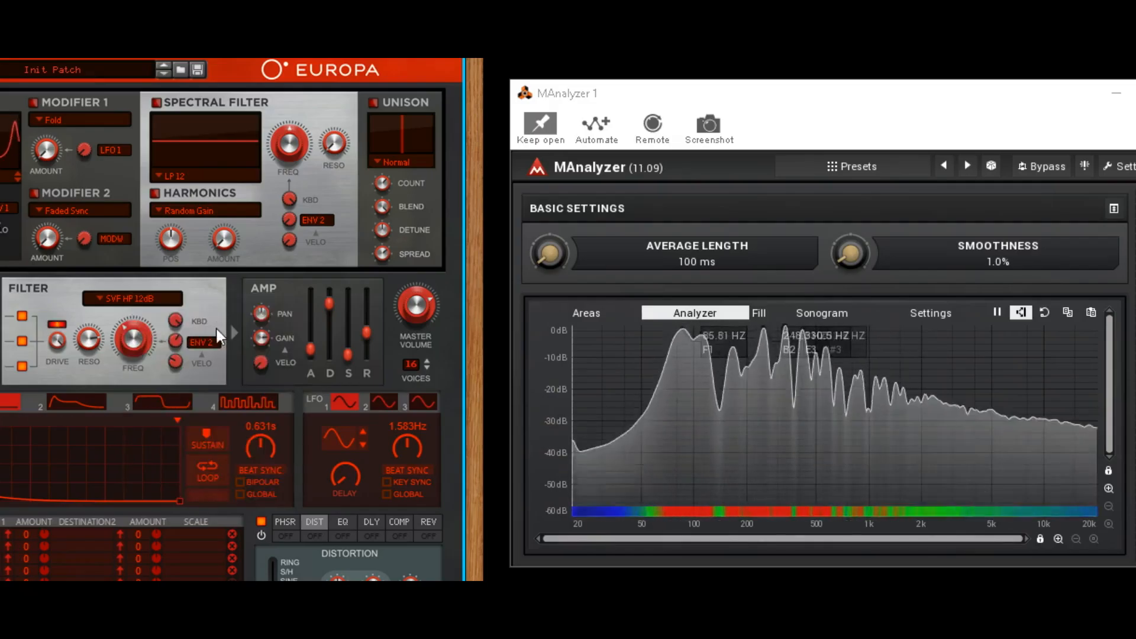
left_click_drag(151, 343, 161, 318)
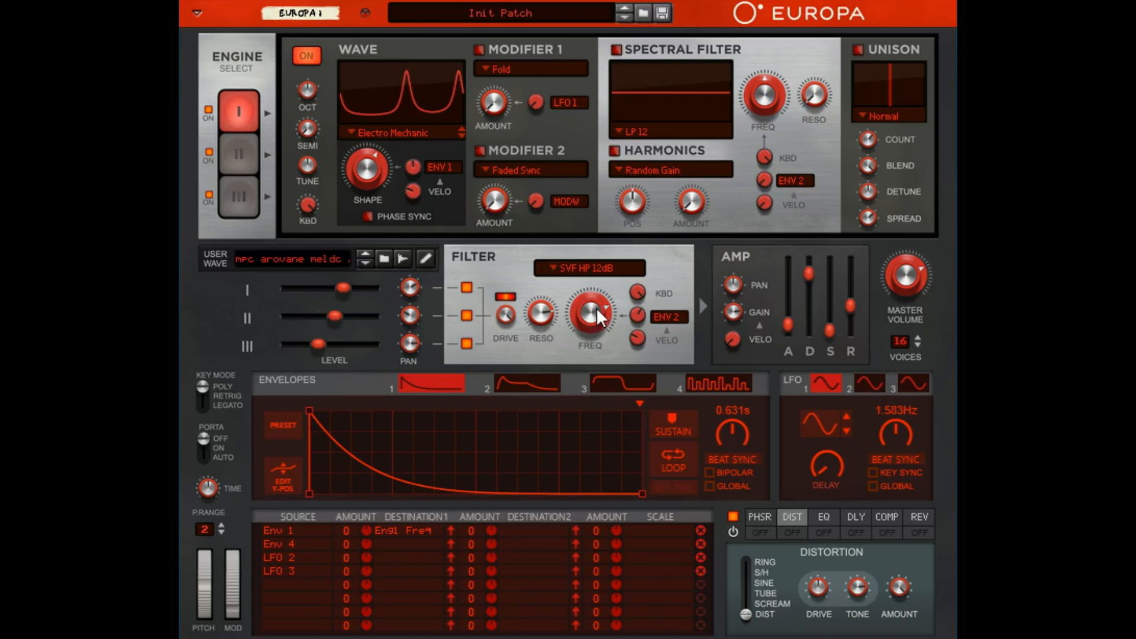
- Change the filter type to SVF BP 12dB and sweep the filter frequency
left_click(605, 266)
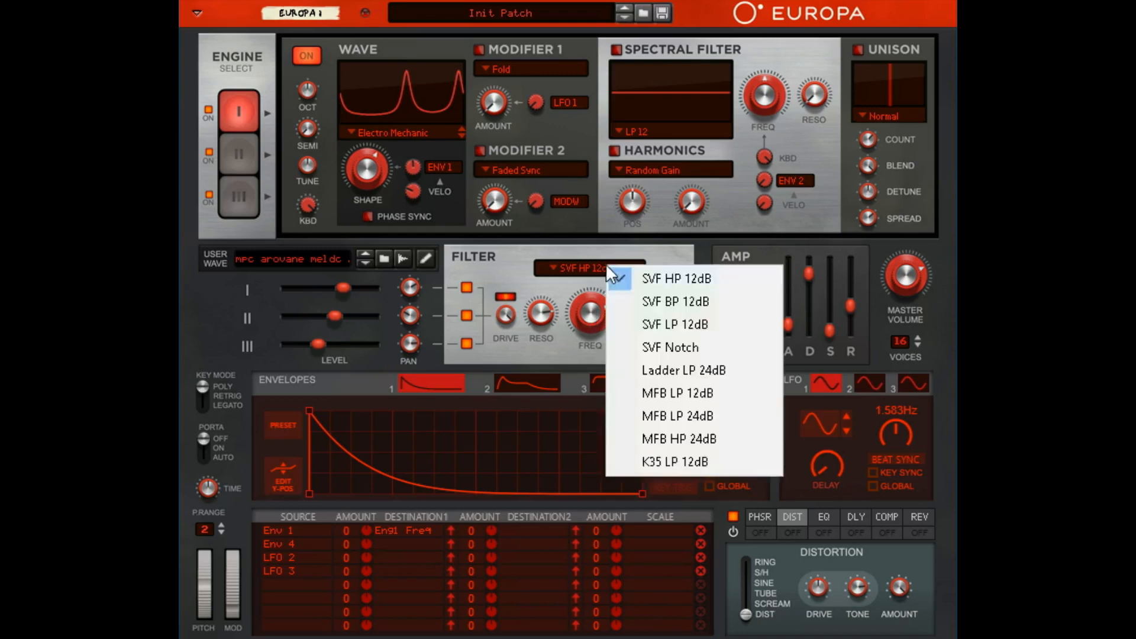
left_click(646, 303)
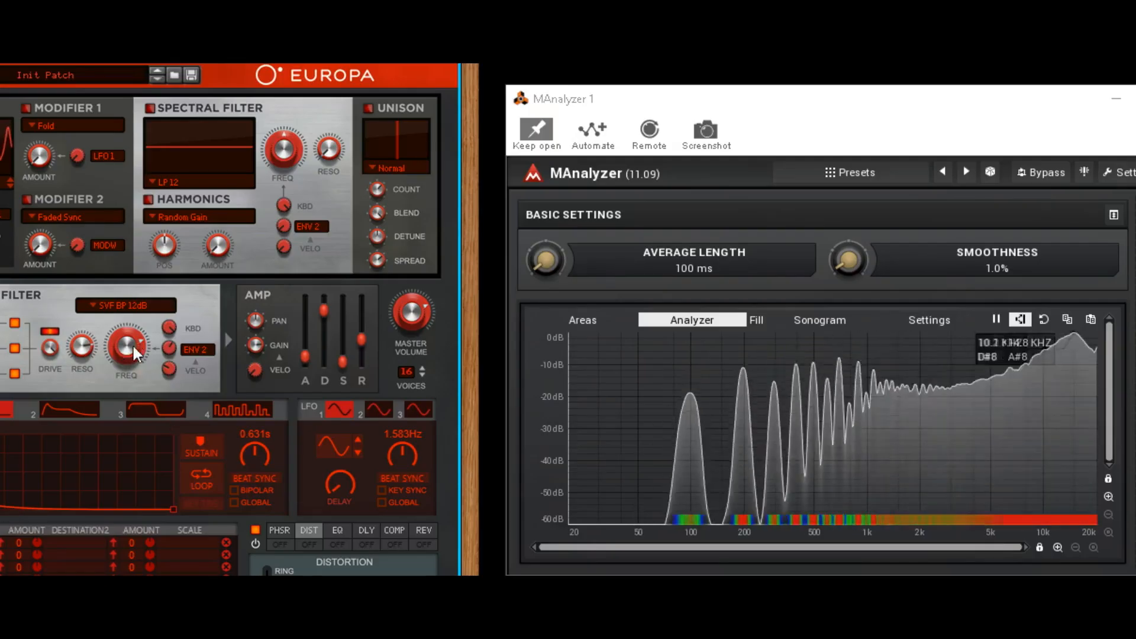
left_click_drag(132, 344, 166, 354)
- Change the filter type to SVF LP 12dB and bring the filter frequency down to about 60 Hz
left_click(133, 304)
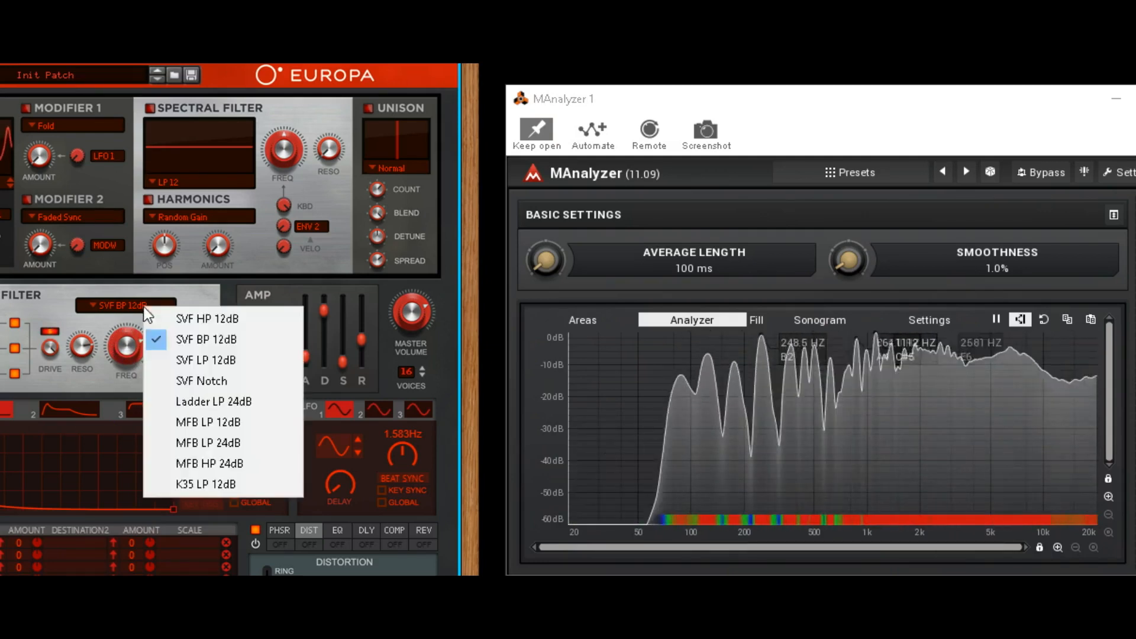
left_click(181, 363)
mouse_move(128, 357)
left_mouse_down()
mouse_move(136, 388)
mouse_move(133, 330)
mouse_move(130, 357)
left_mouse_up()
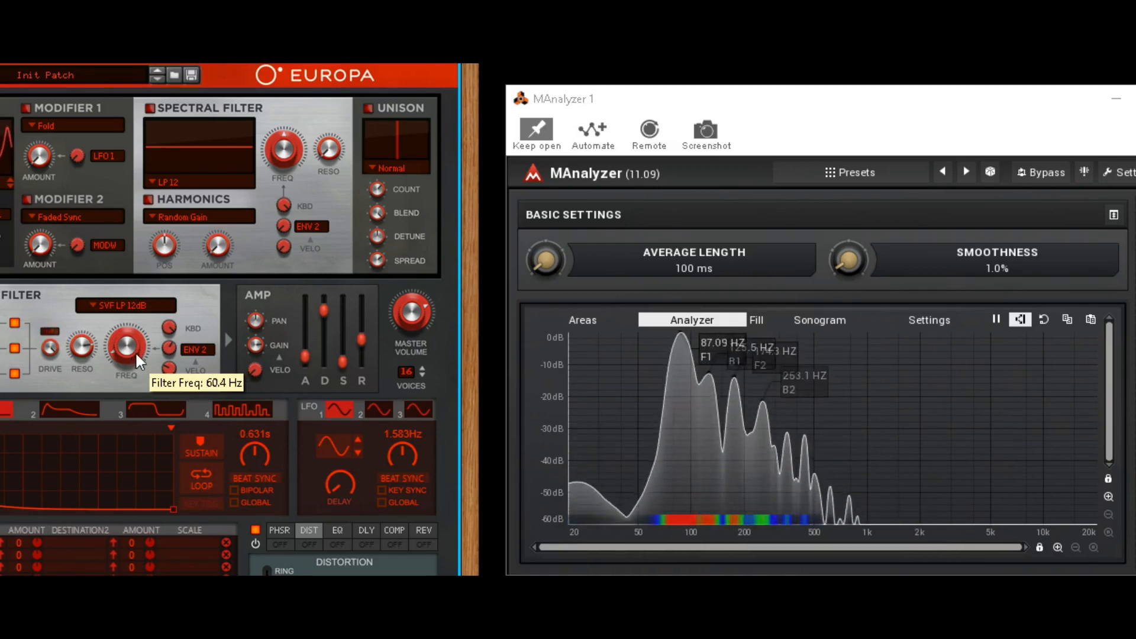
- Change the filter type to SVF Notch and sweep the filter frequency
left_click(126, 305)
left_click(189, 376)
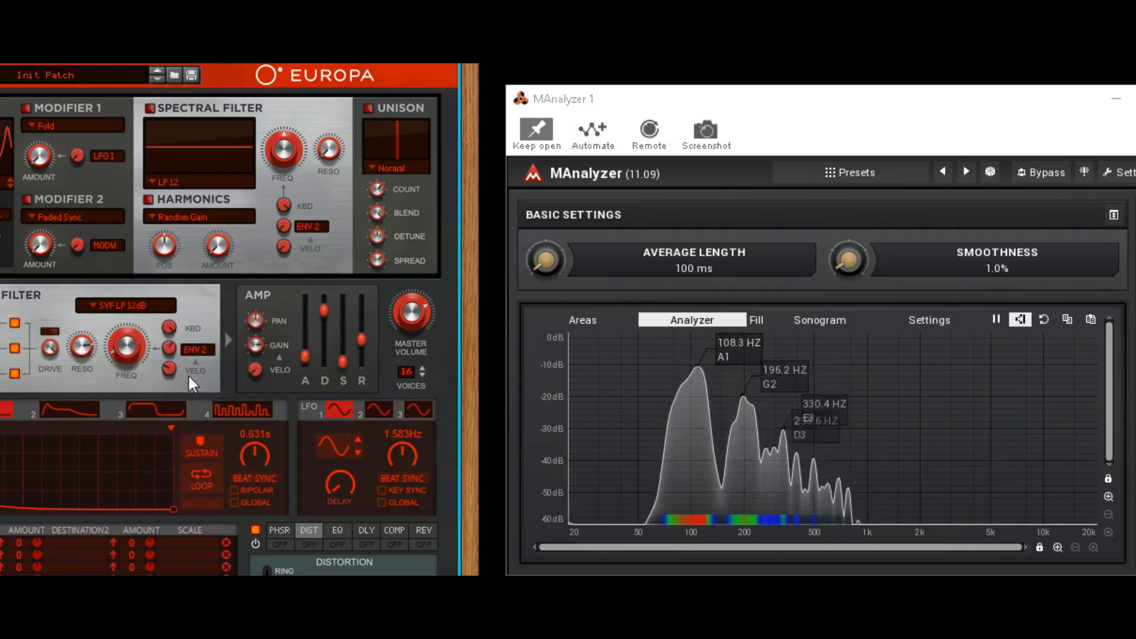
left_click_drag(117, 353, 180, 371)
- Change the filter type to Ladder LP 24dB and raise the filter resonance
left_click(110, 305)
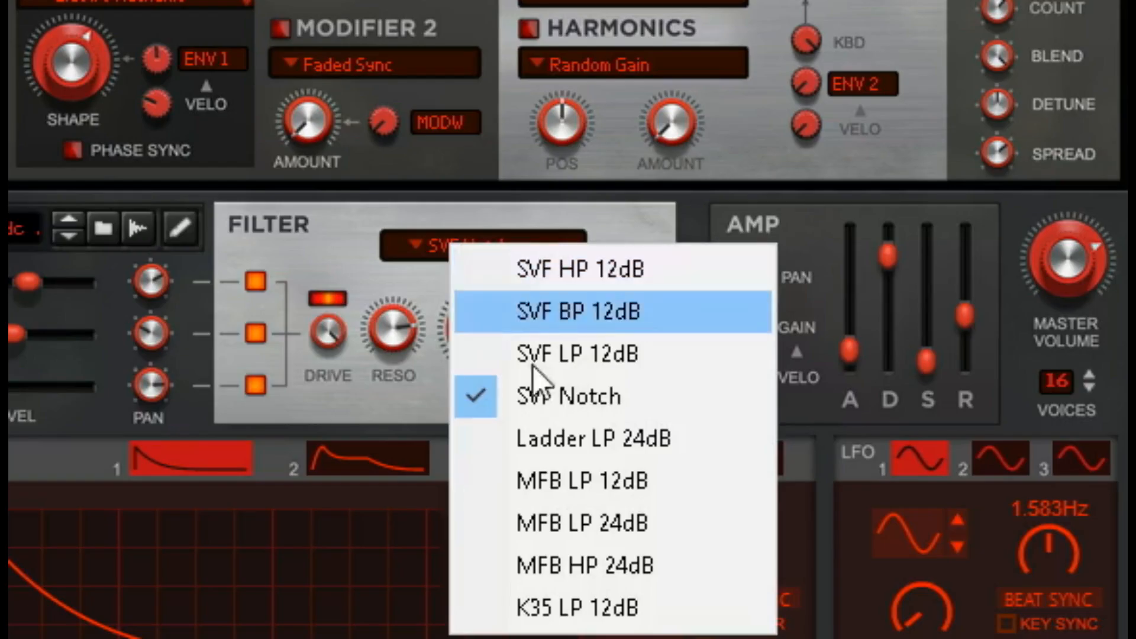
left_click(612, 439)
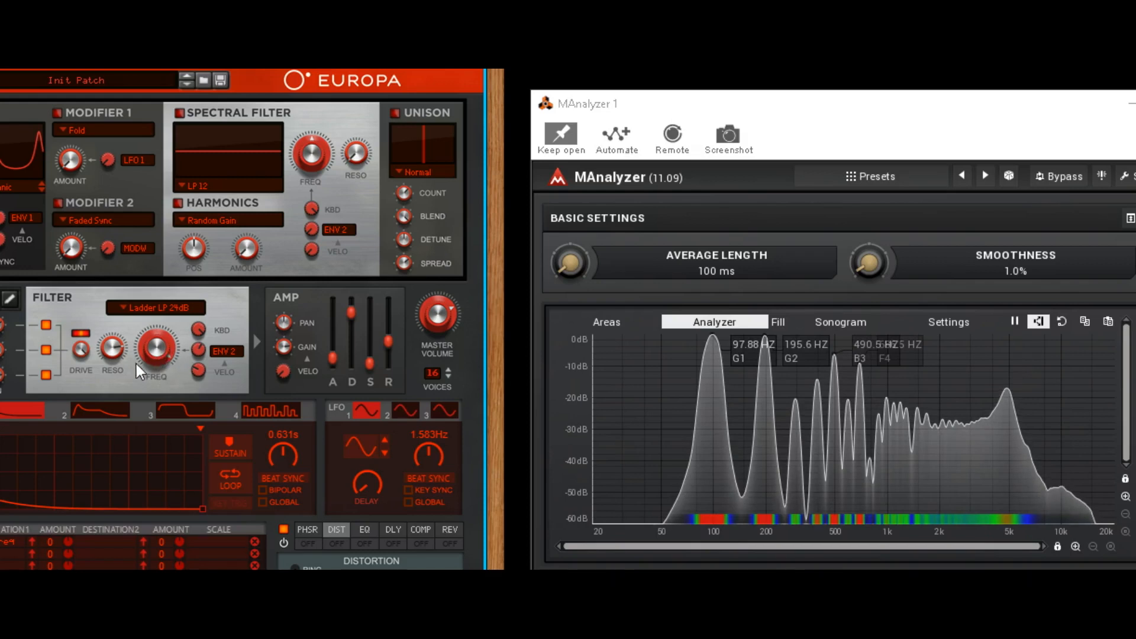
left_click_drag(115, 353, 164, 313)
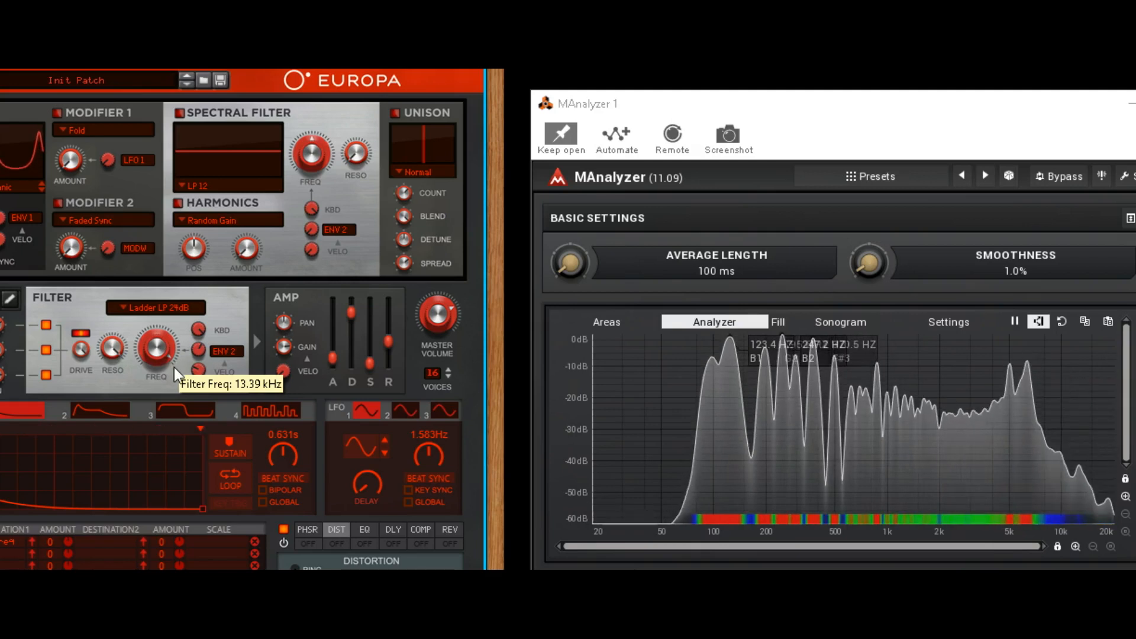
- Set the filter frequency to about 1.38 kHz and bring the resonance to just below maximum
left_click_drag(168, 350, 168, 379)
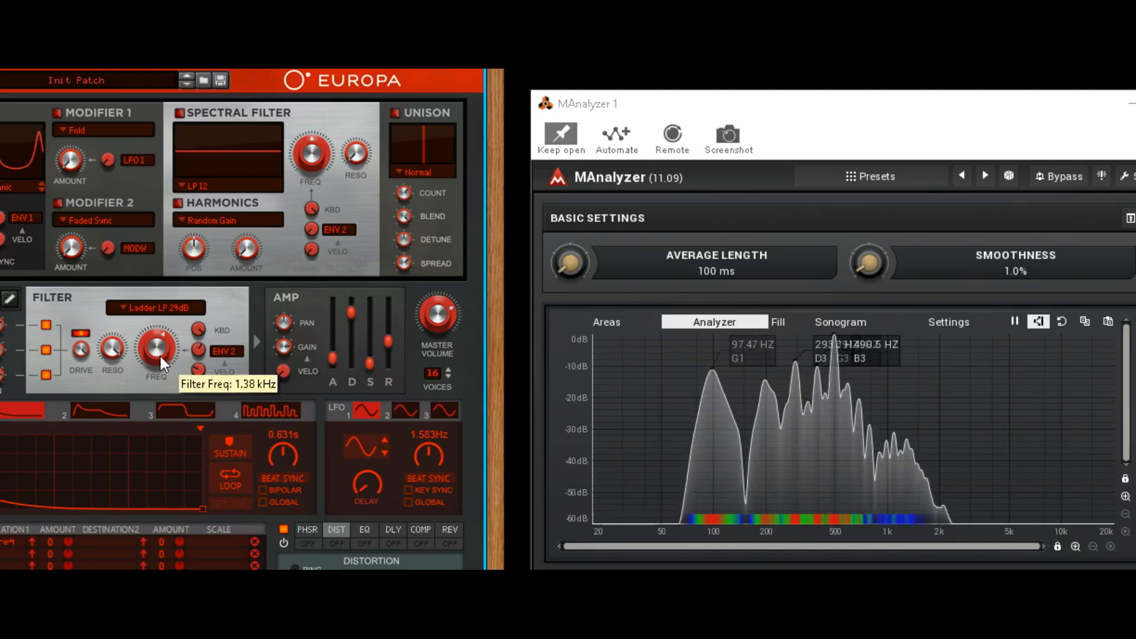
left_click_drag(117, 355, 150, 315)
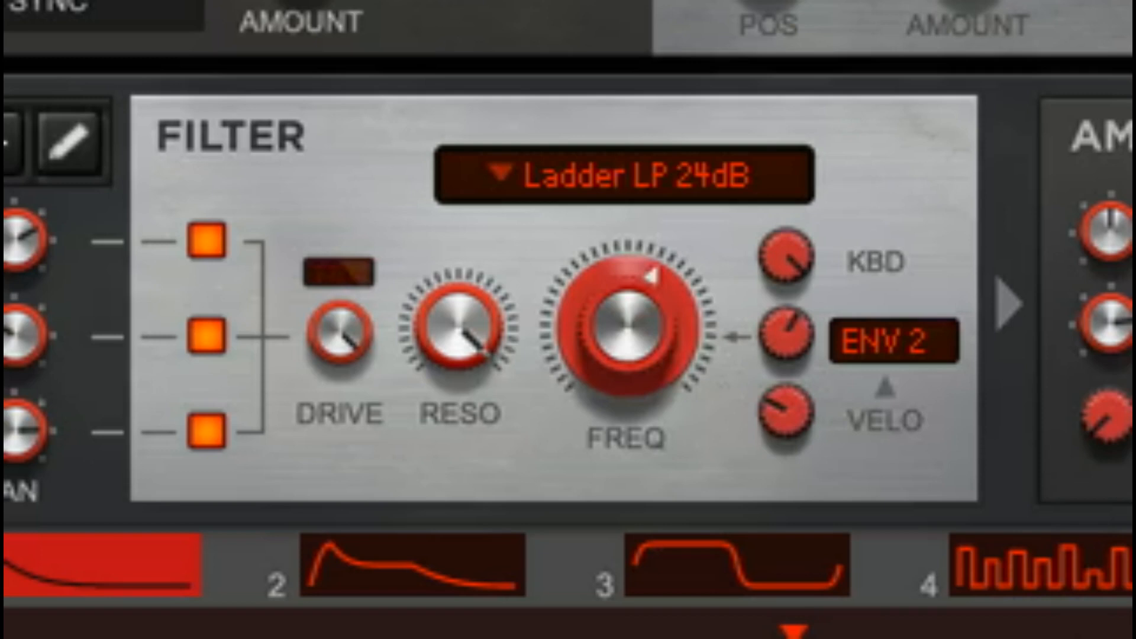
left_click_drag(449, 364, 449, 377)
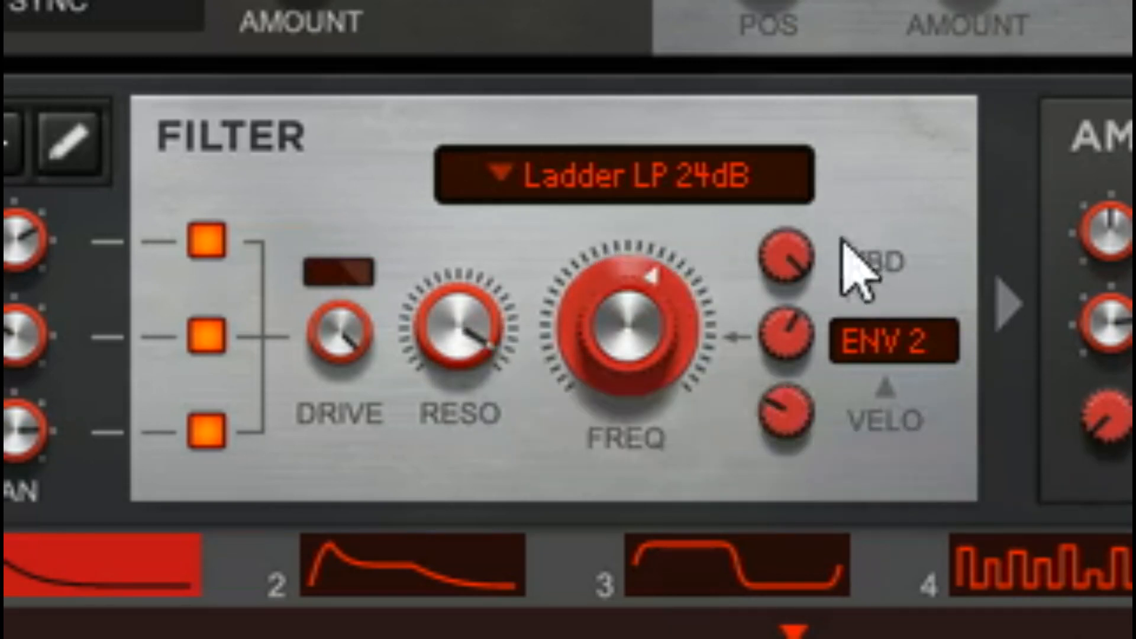
- Change the filter type to MFB LP 12dB
left_click(629, 183)
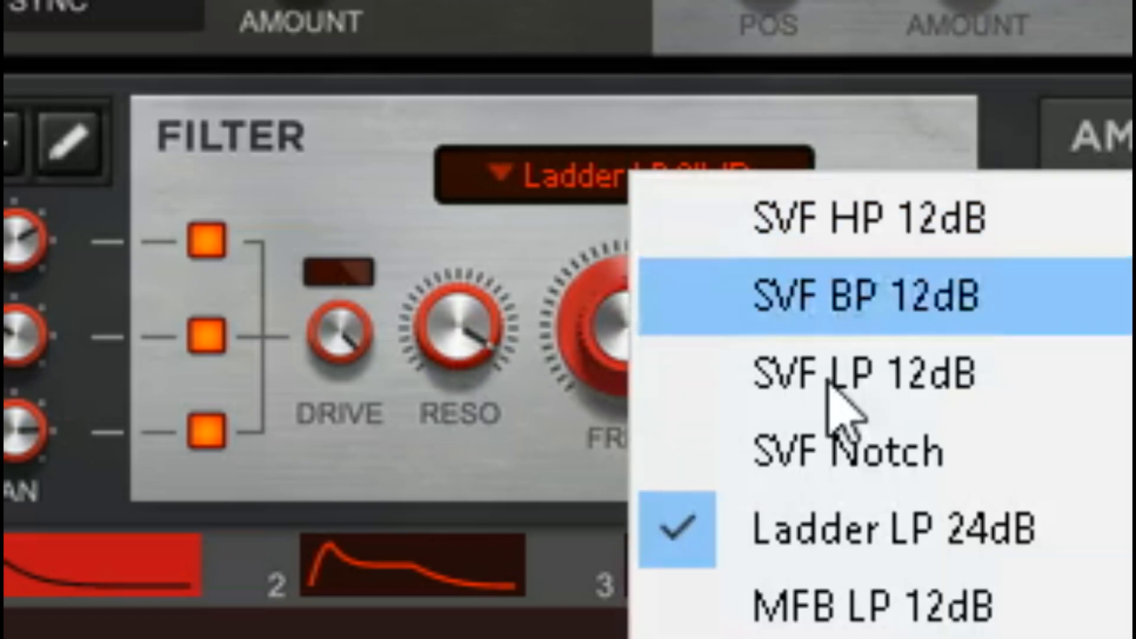
left_click(1040, 556)
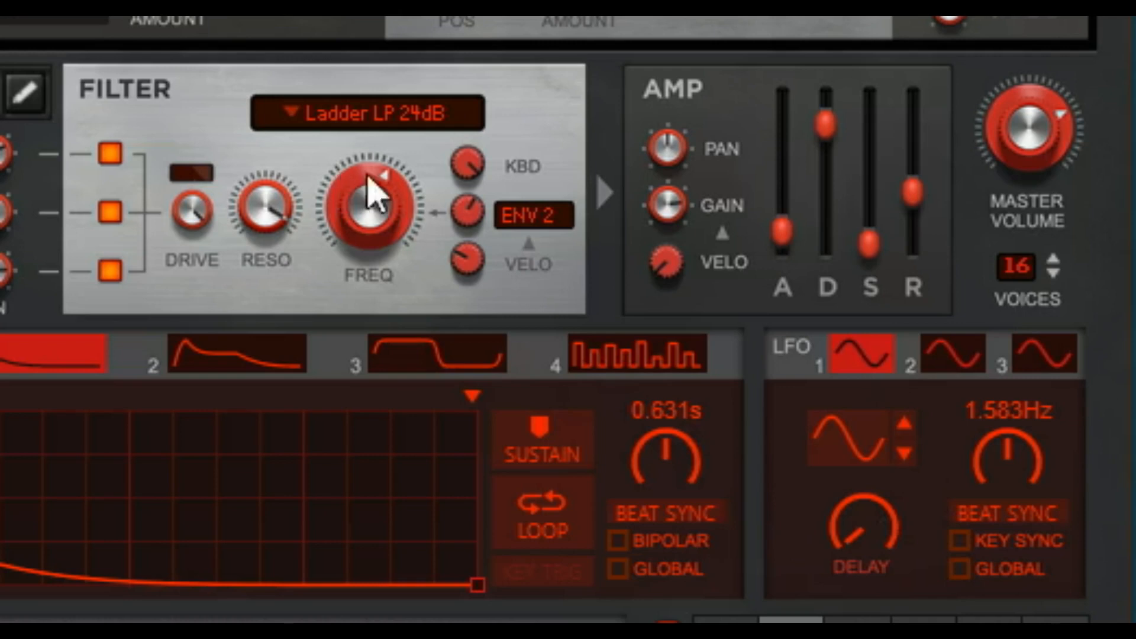
left_click(379, 125)
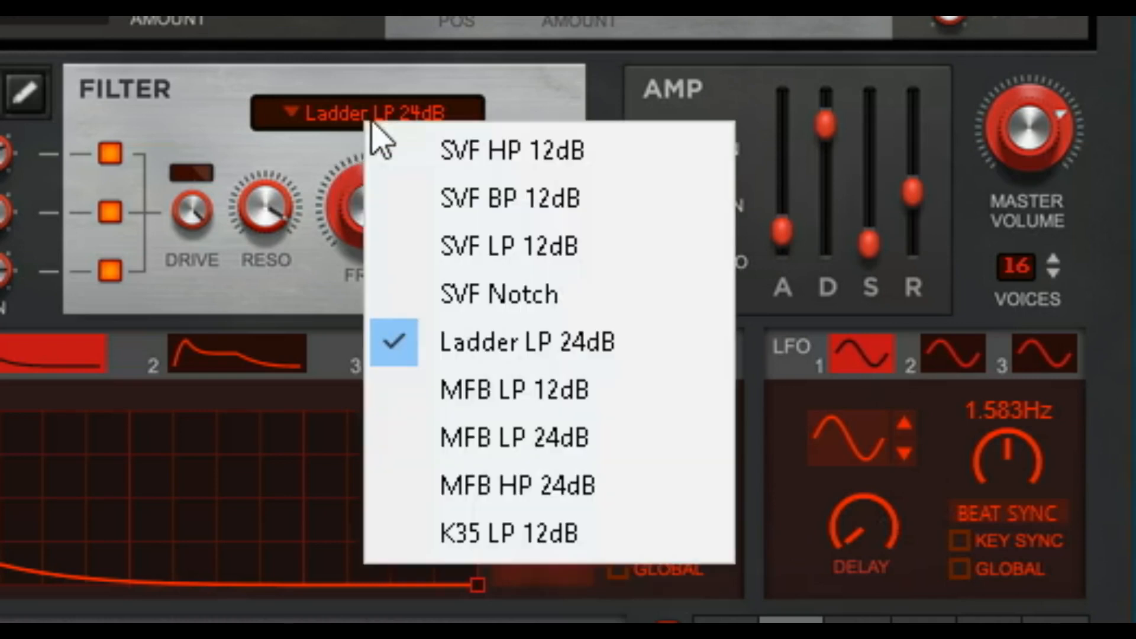
left_click(584, 395)
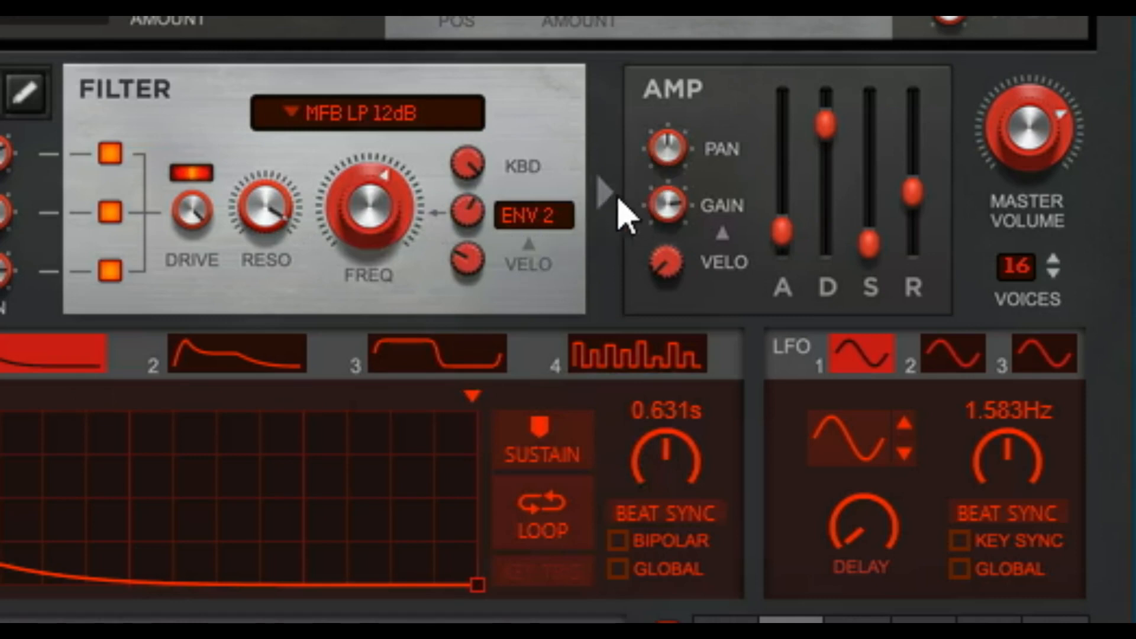
- Compare the MFB LP 24dB and MFB HP 24dB filter types, adjusting the filter frequency on the latter
left_click(435, 122)
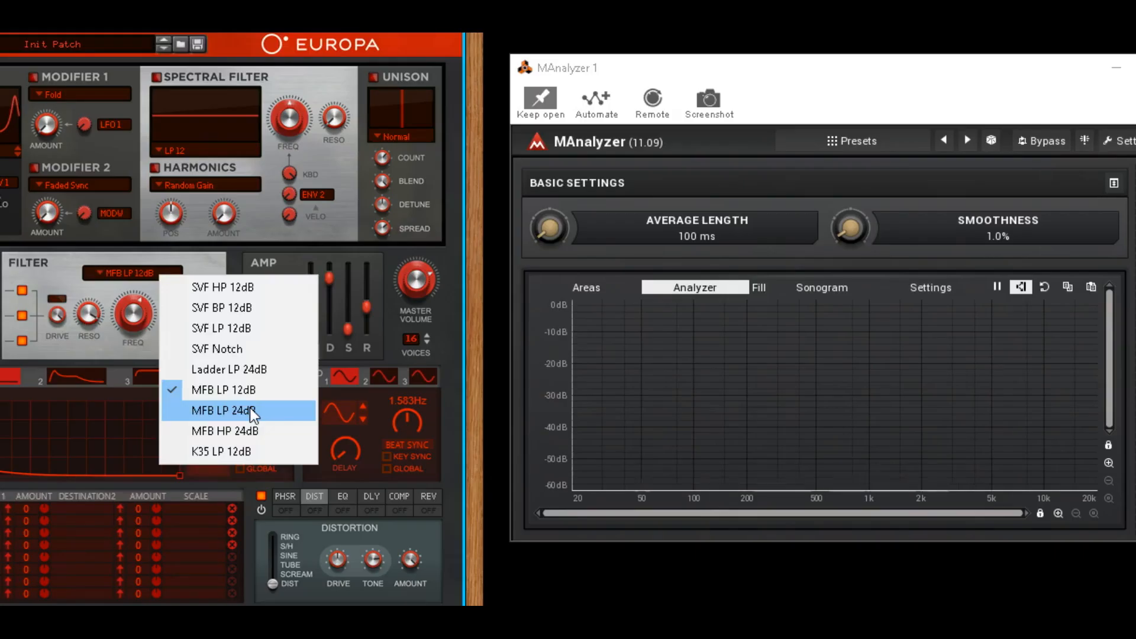
left_click(244, 411)
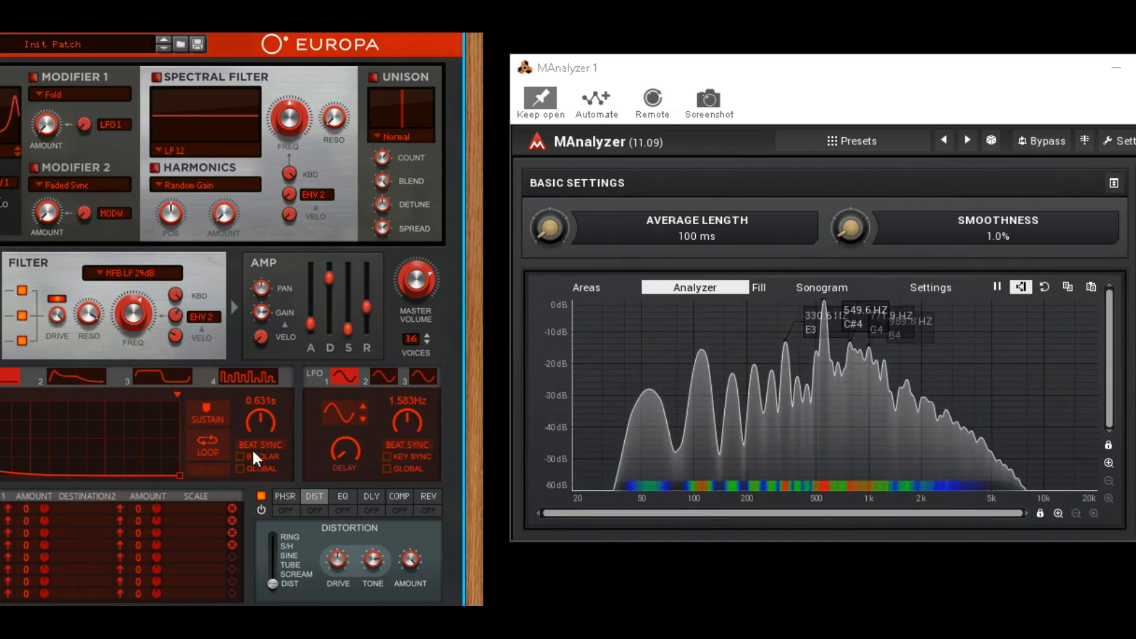
left_click(133, 272)
left_click(196, 429)
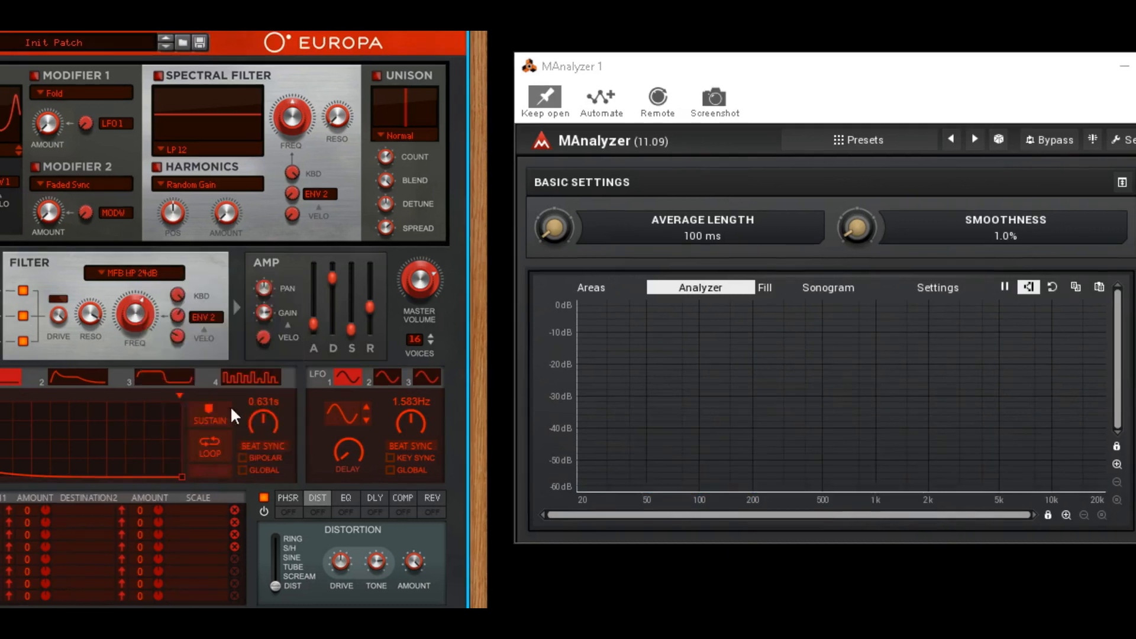
mouse_move(134, 318)
left_mouse_down()
mouse_move(148, 303)
mouse_move(137, 350)
mouse_move(147, 321)
left_mouse_up()
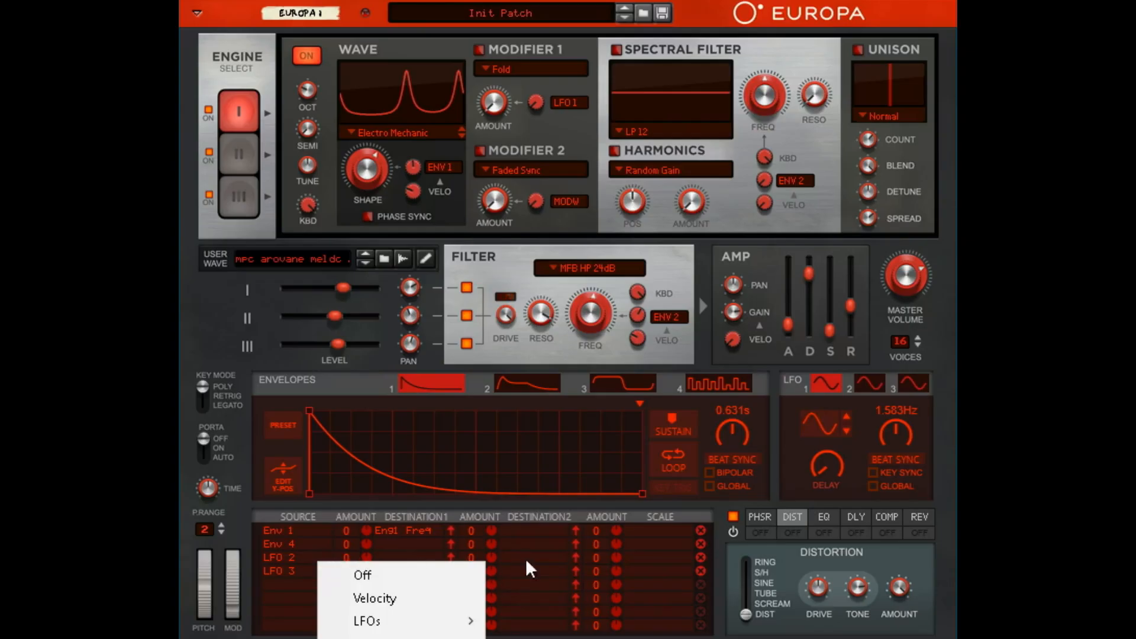
- Route LFO 2 to the filter frequency in the modulation matrix with an amount of -24, and set its rate to 0.305 Hz
left_click(526, 561)
left_click(423, 556)
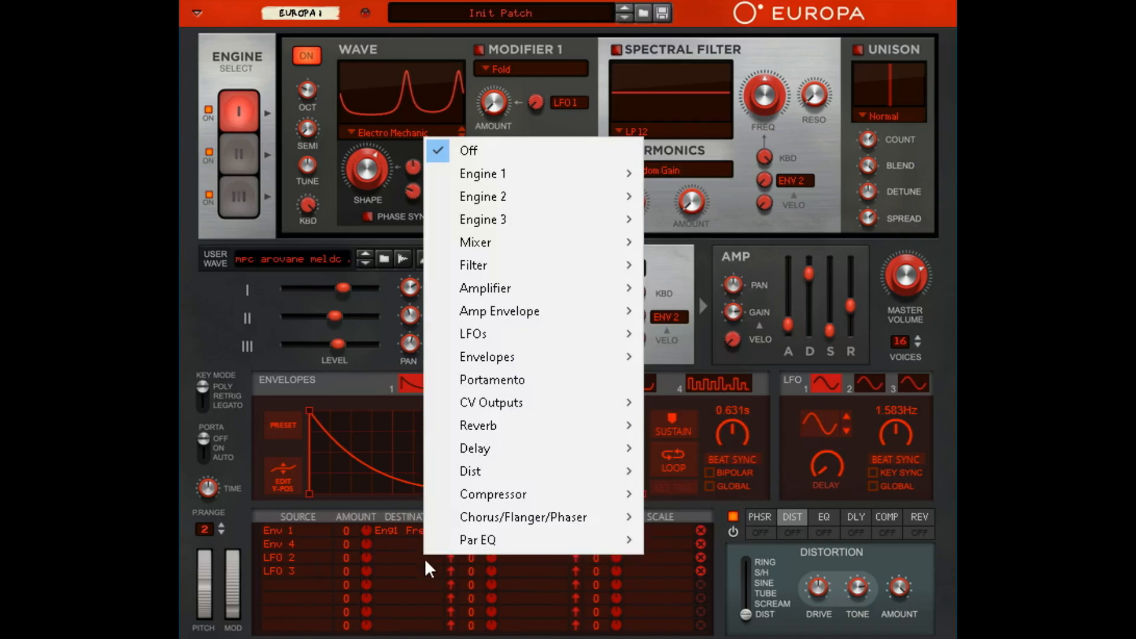
mouse_move(603, 266)
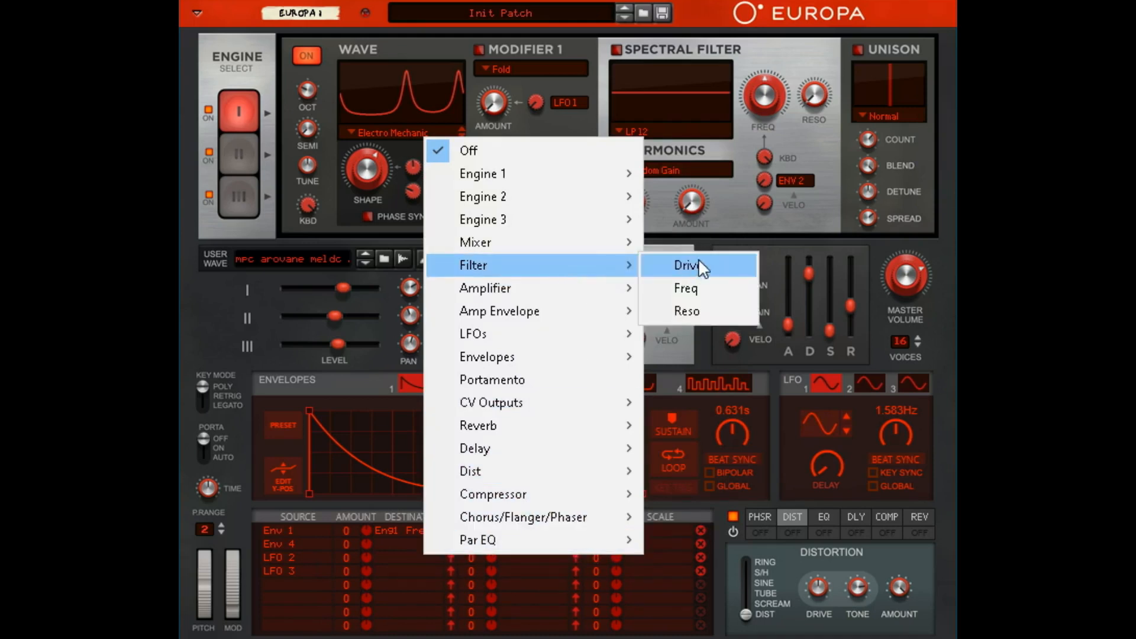
left_click(688, 287)
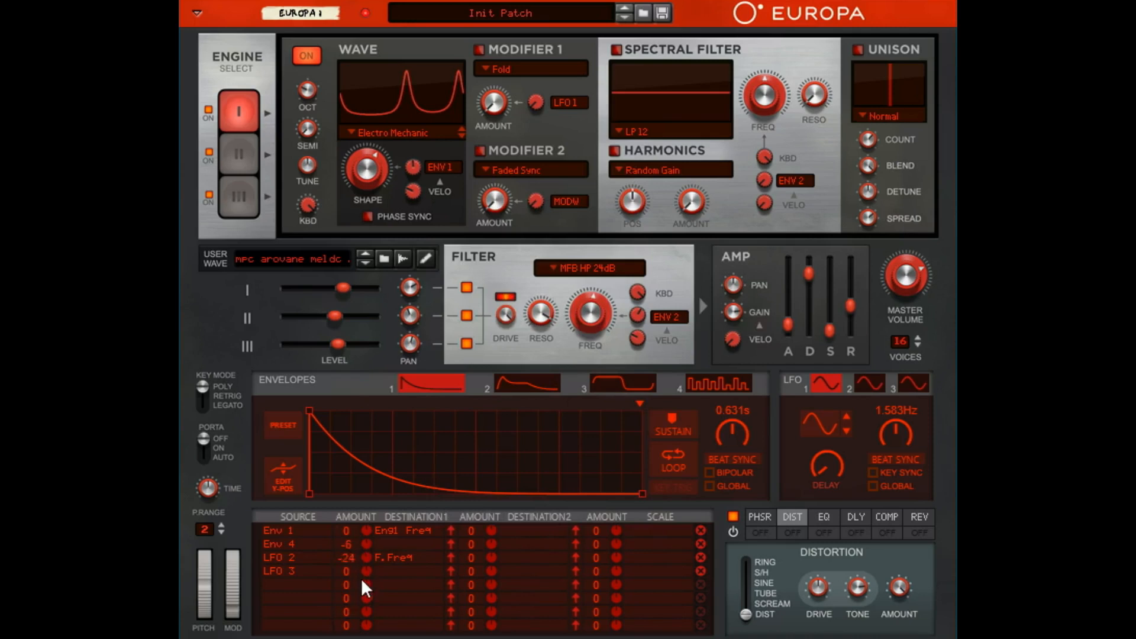
left_click(868, 385)
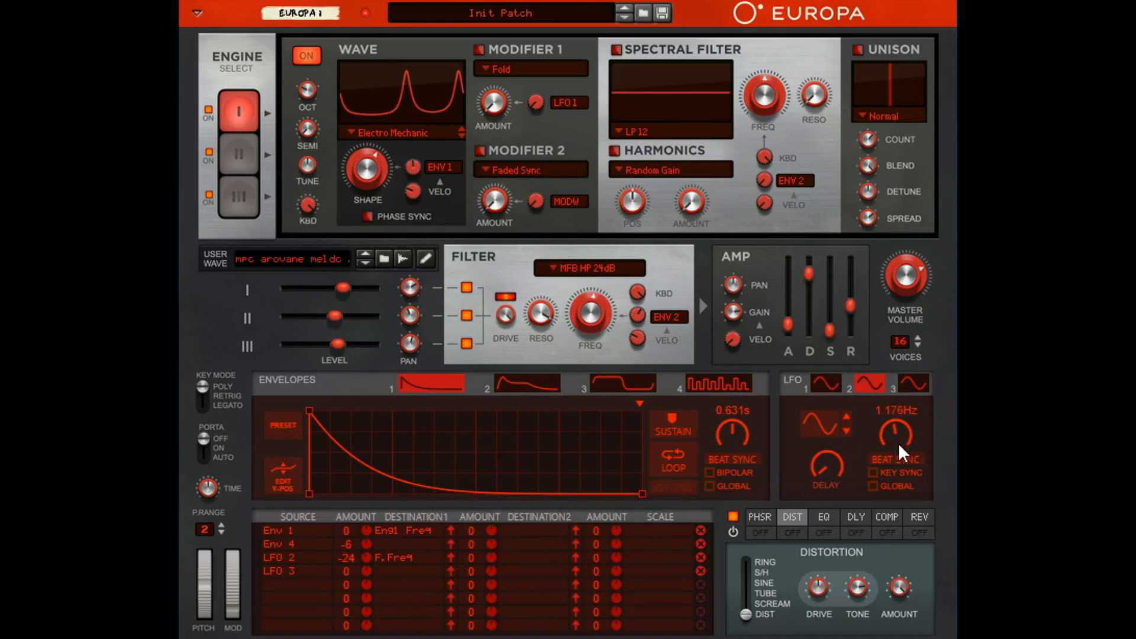
left_click_drag(898, 450, 900, 493)
- Change the filter type to MFB LP 24dB and lower the filter frequency
left_click(585, 268)
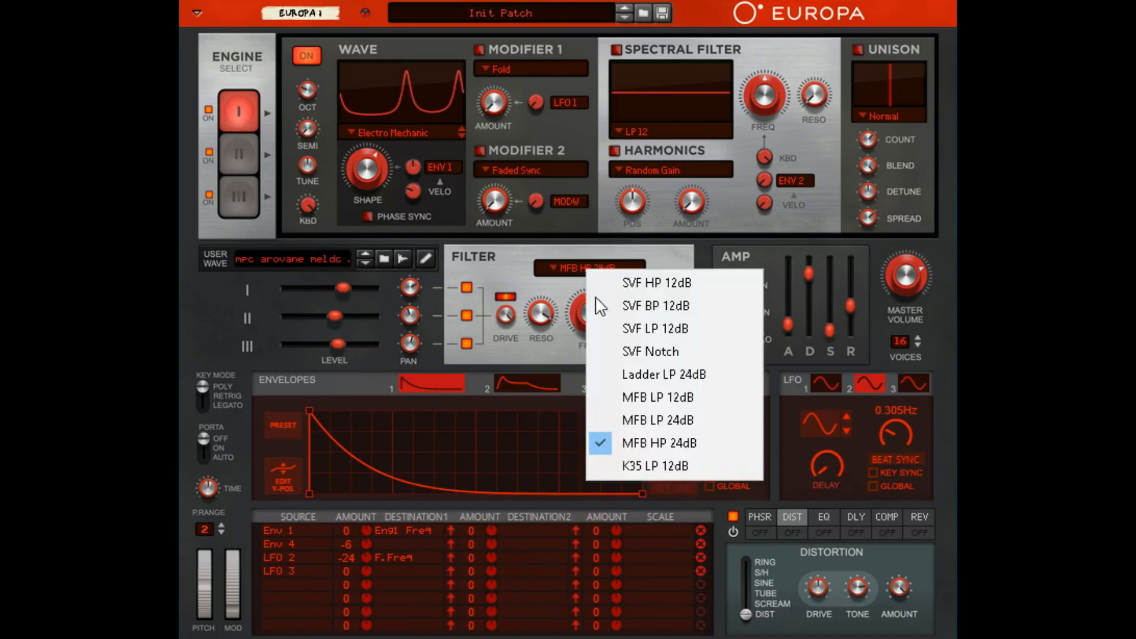
left_click(644, 419)
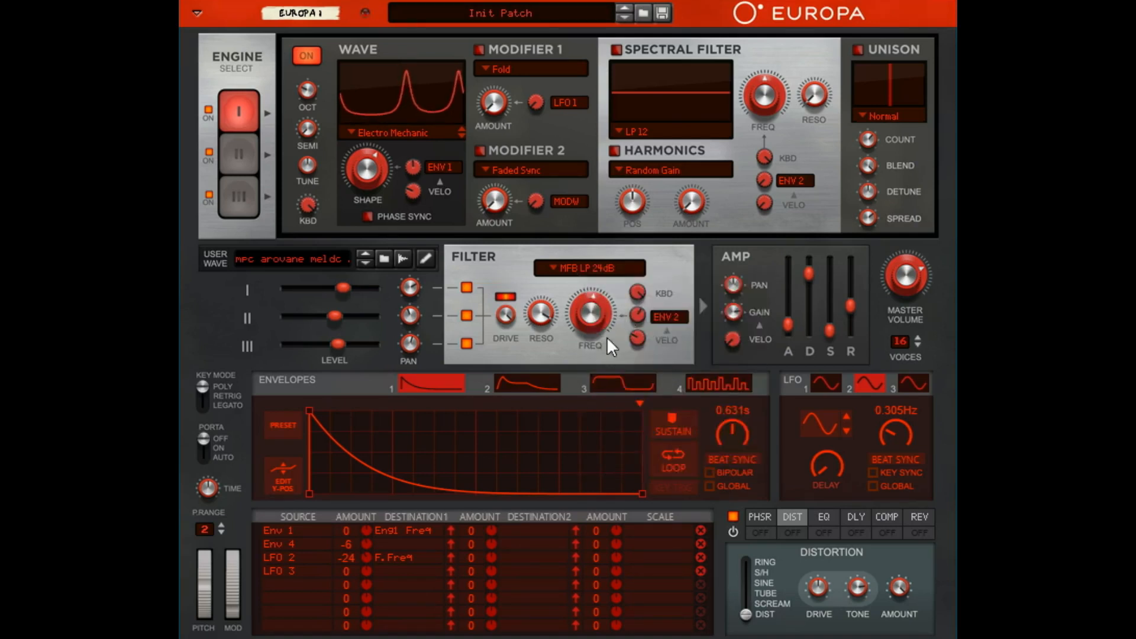
left_click_drag(589, 317, 589, 339)
- Change the filter type to K35 LP 12dB and raise the filter frequency
left_click(591, 272)
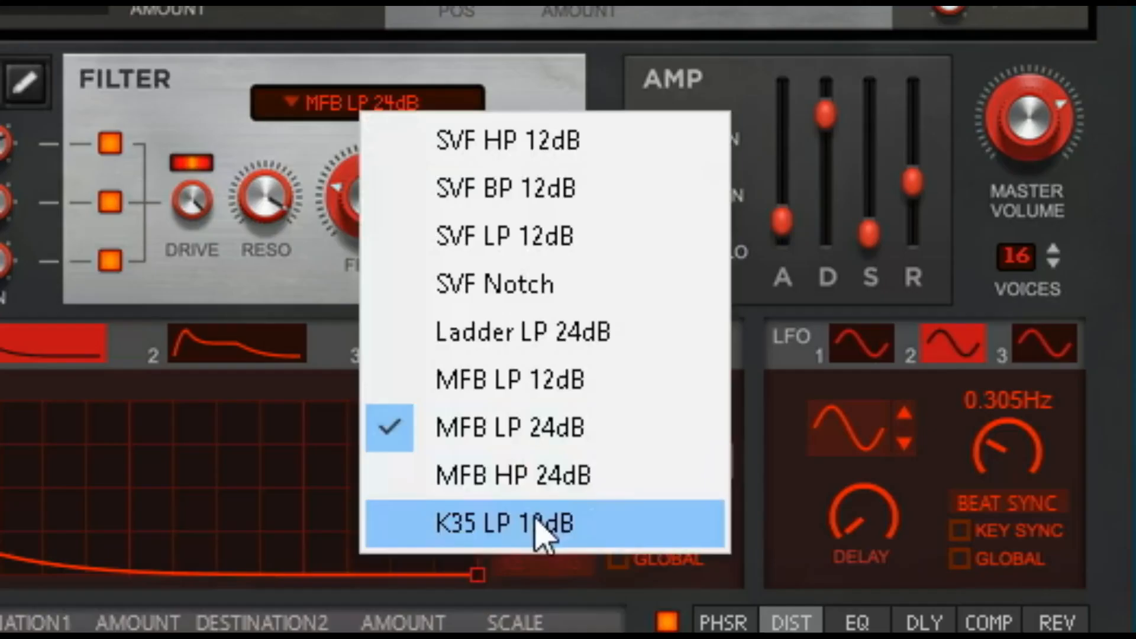
left_click(539, 523)
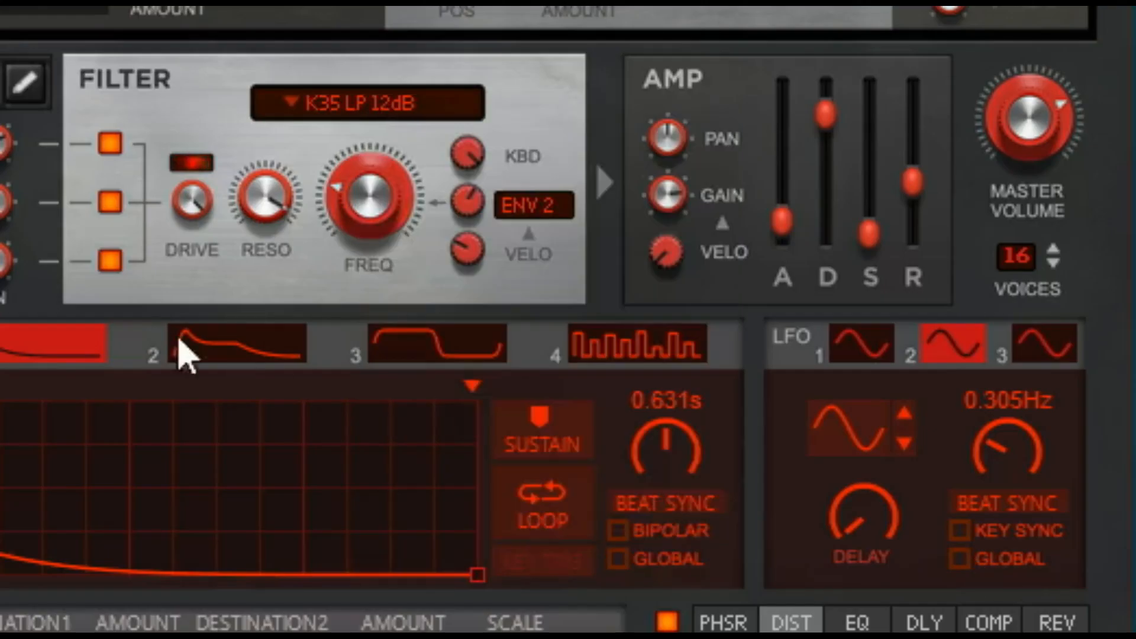
left_click(393, 99)
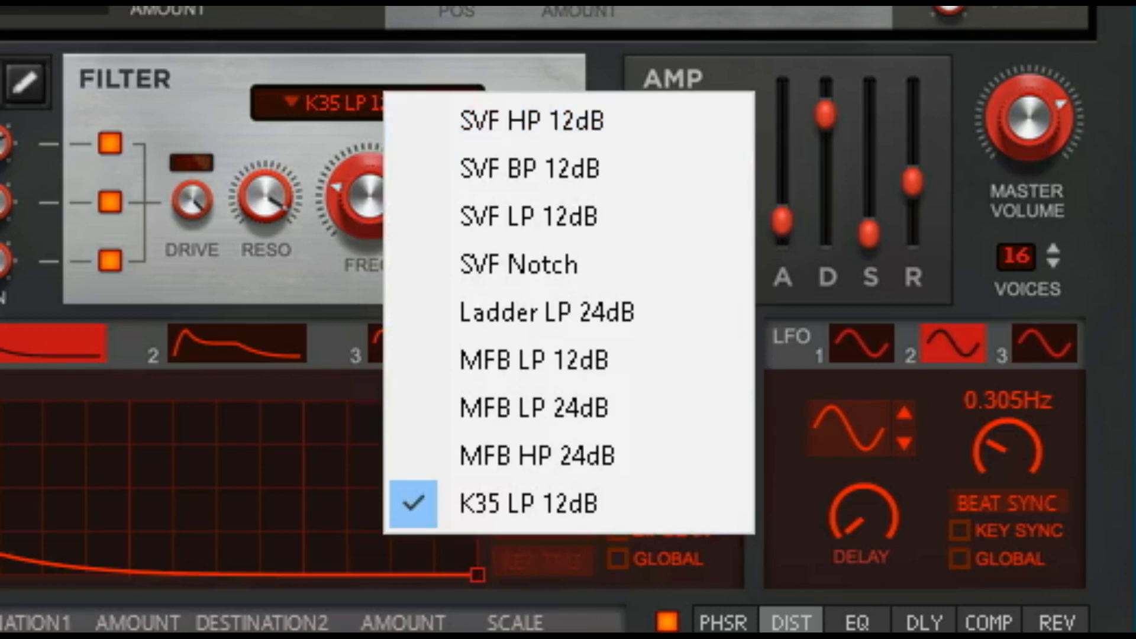
key("Escape")
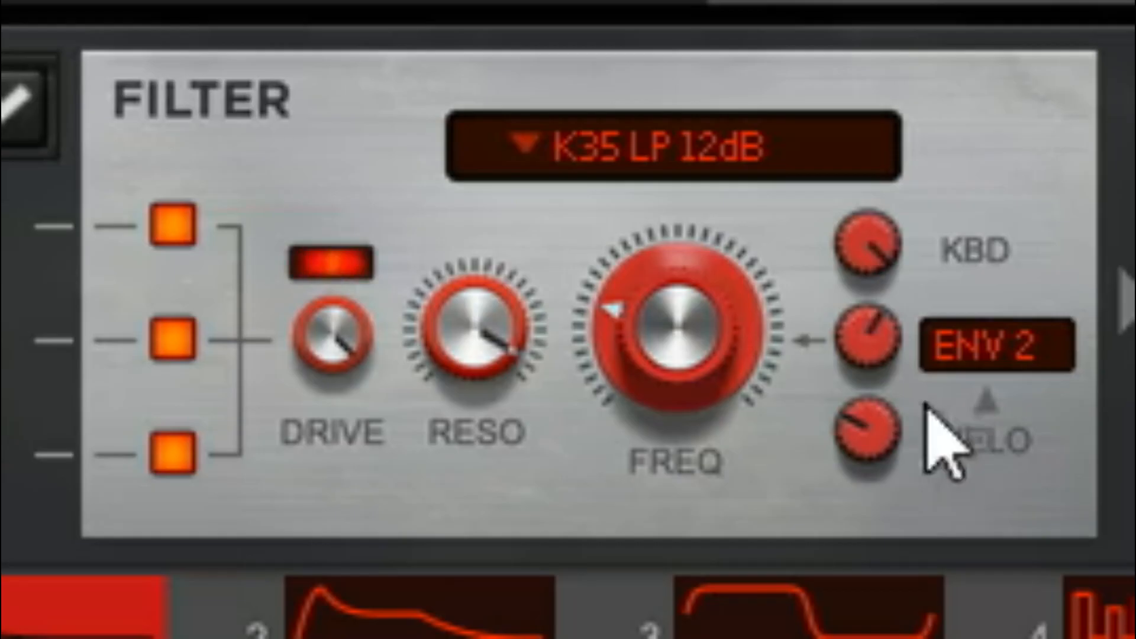
left_click_drag(728, 355, 822, 230)
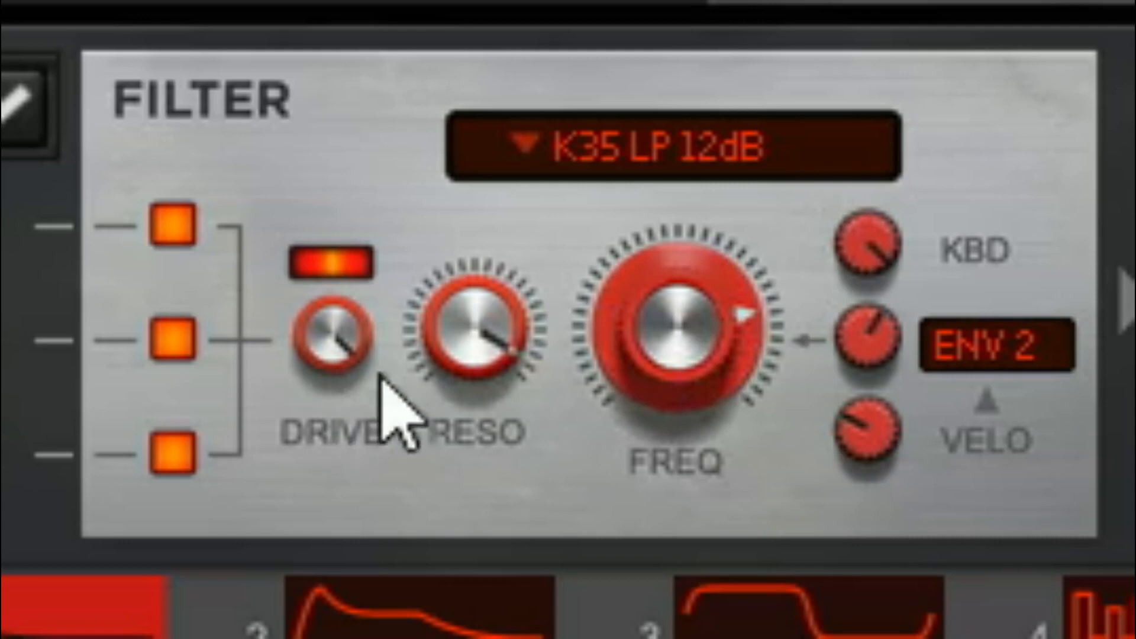
- Raise the filter resonance to 100% and sweep the filter frequency up and back down
left_click_drag(484, 362, 734, 398)
left_click_drag(775, 349, 806, 324)
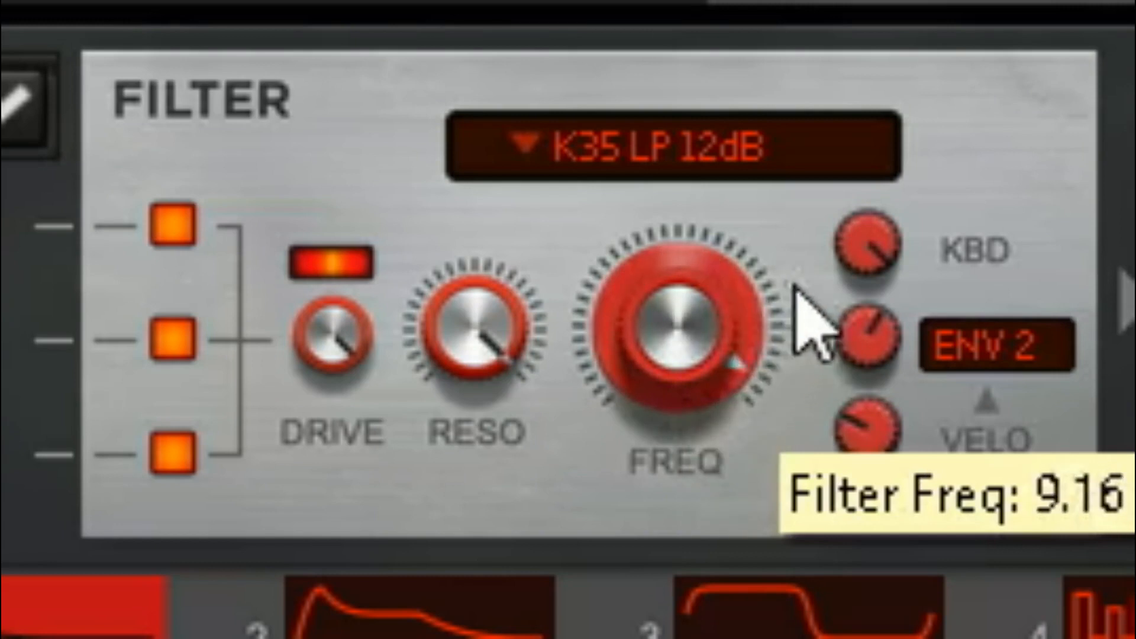
left_click_drag(475, 349, 627, 355)
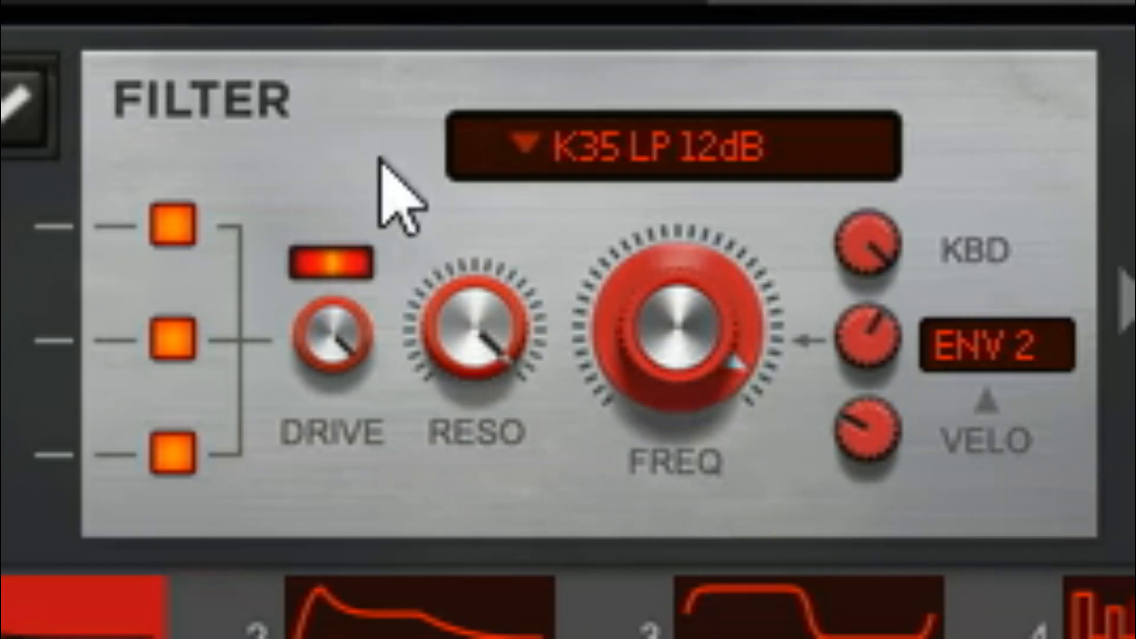
left_click_drag(662, 355, 698, 338)
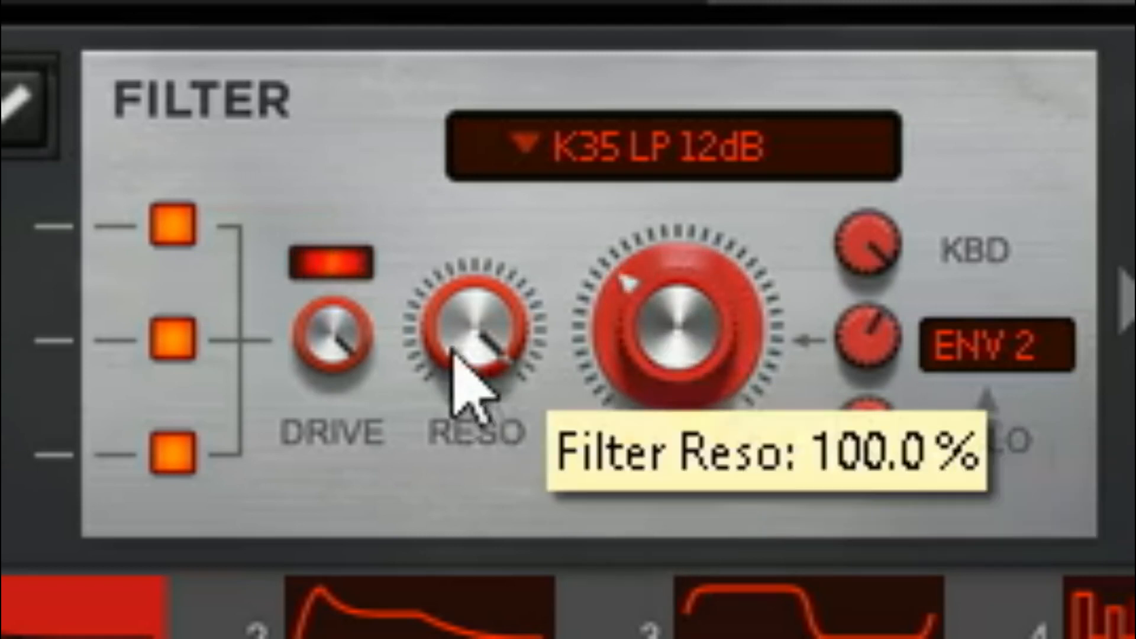
- Vary the filter drive, bringing it down to its minimum, and readjust the filter resonance and frequency
left_click_drag(375, 385, 373, 508)
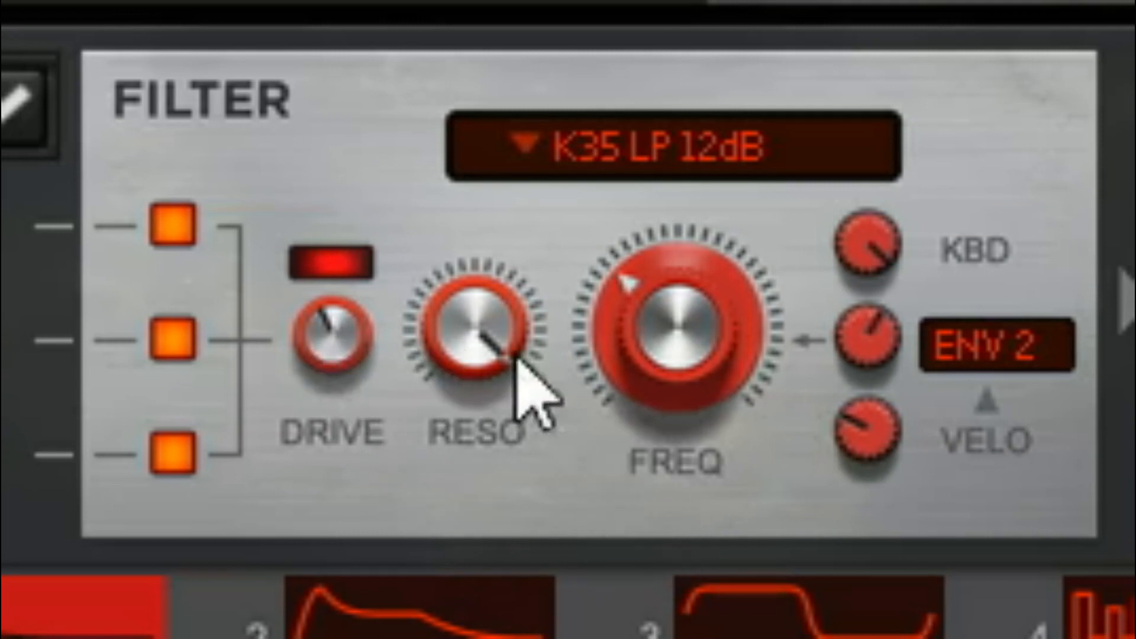
left_click_drag(680, 381, 712, 385)
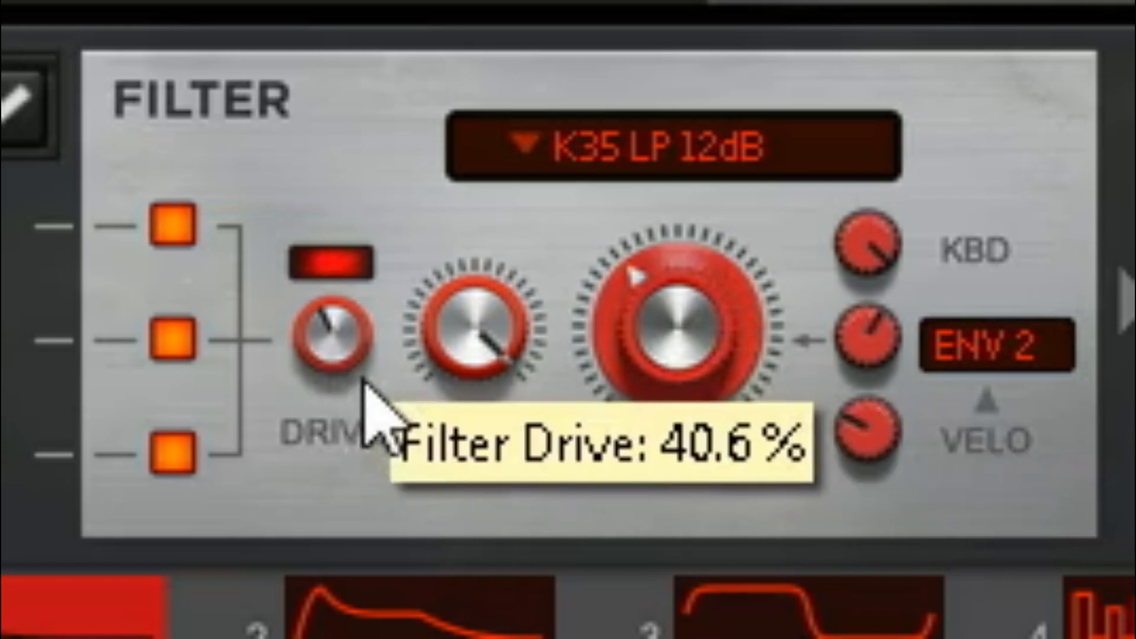
left_click_drag(337, 348, 439, 271)
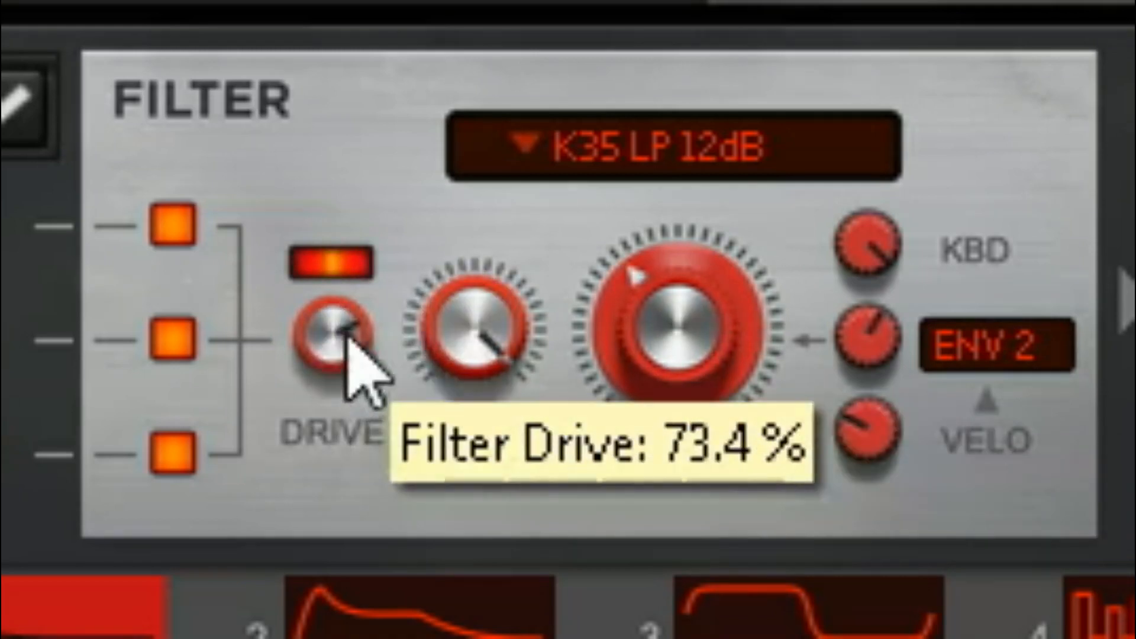
left_click_drag(338, 349, 360, 598)
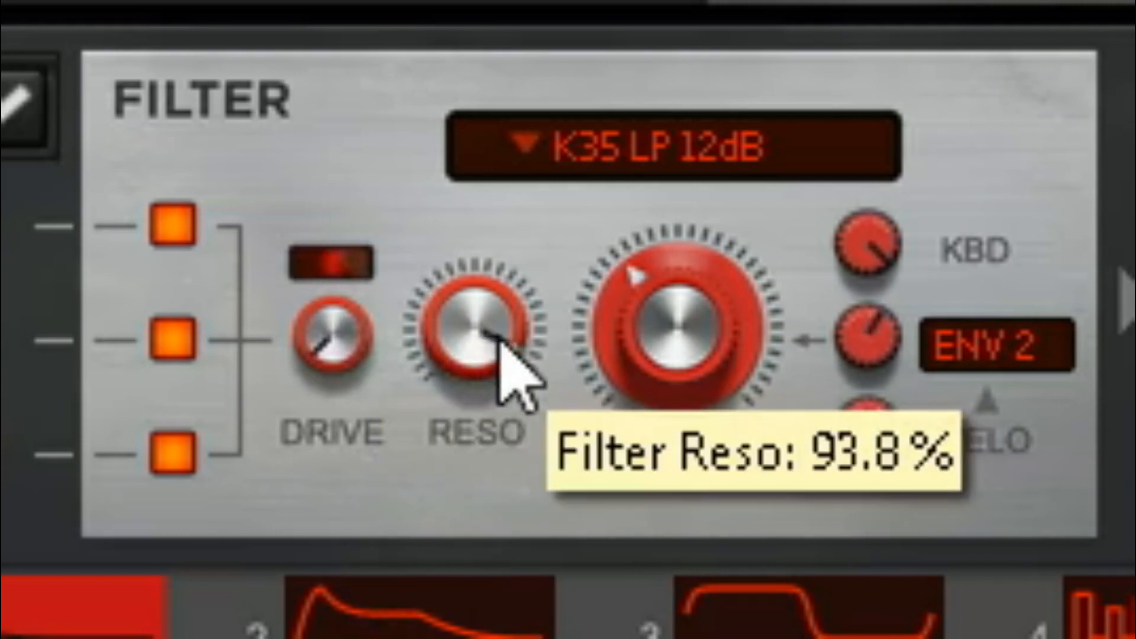
left_click_drag(504, 360, 787, 269)
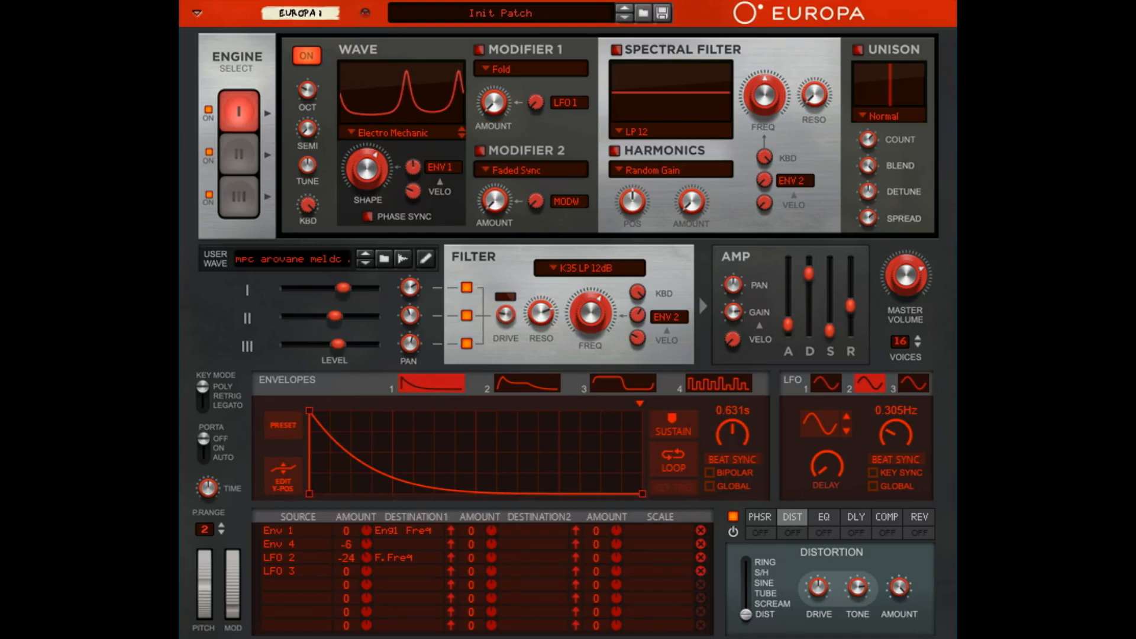
- Make Envelope 4 the filter's modulation source at 100%, with its curve displayed, and lower the filter frequency
left_click(658, 316)
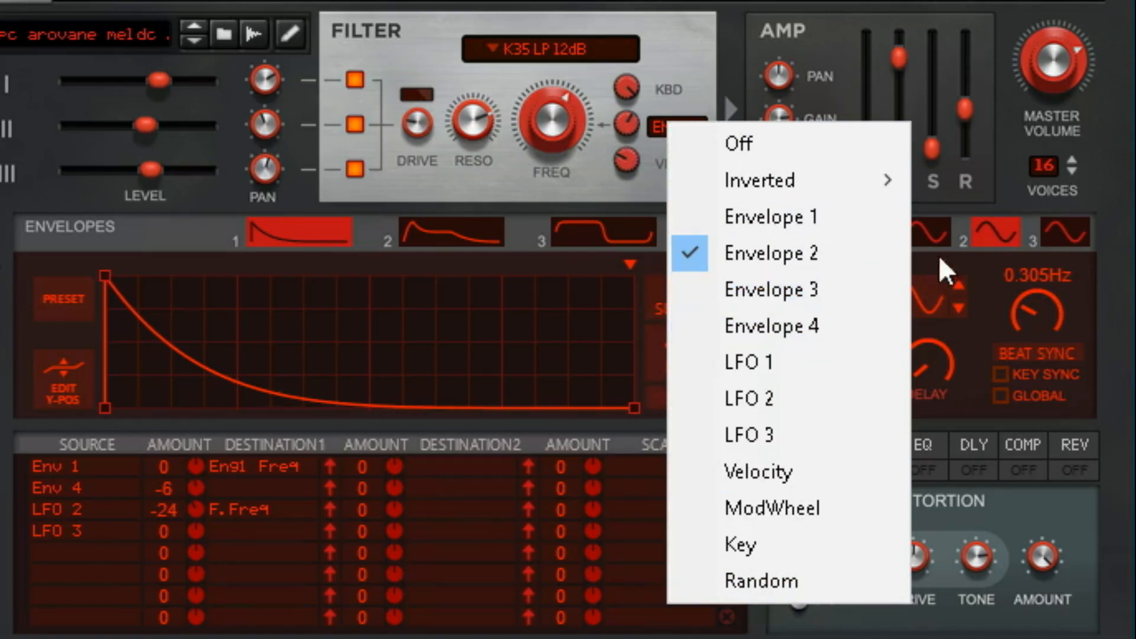
left_click(1001, 201)
left_click(627, 234)
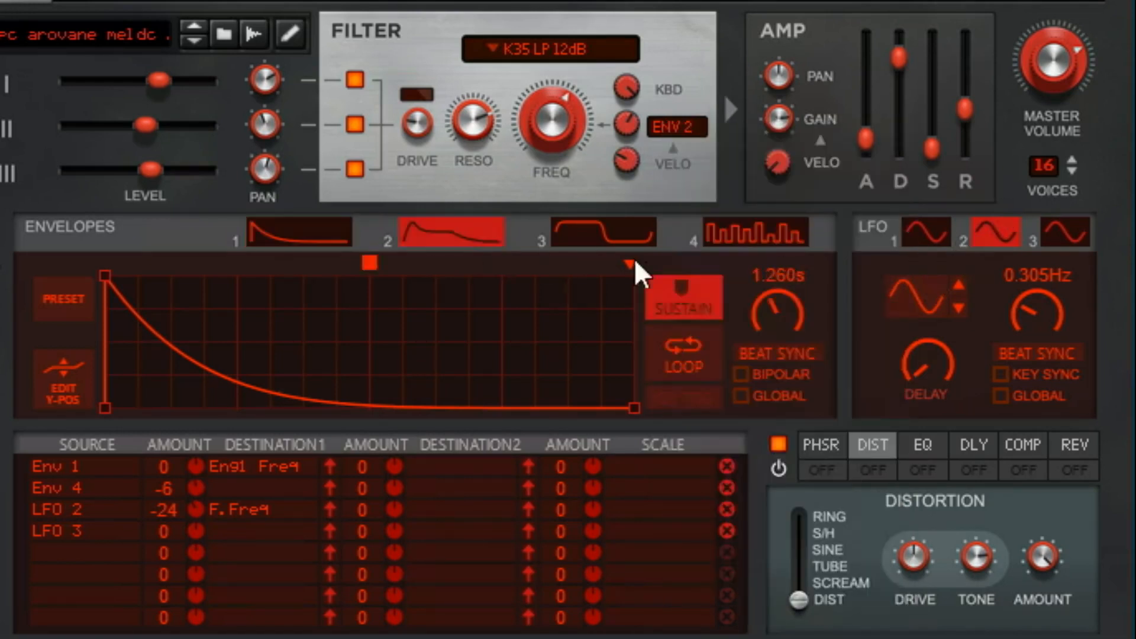
left_click(765, 233)
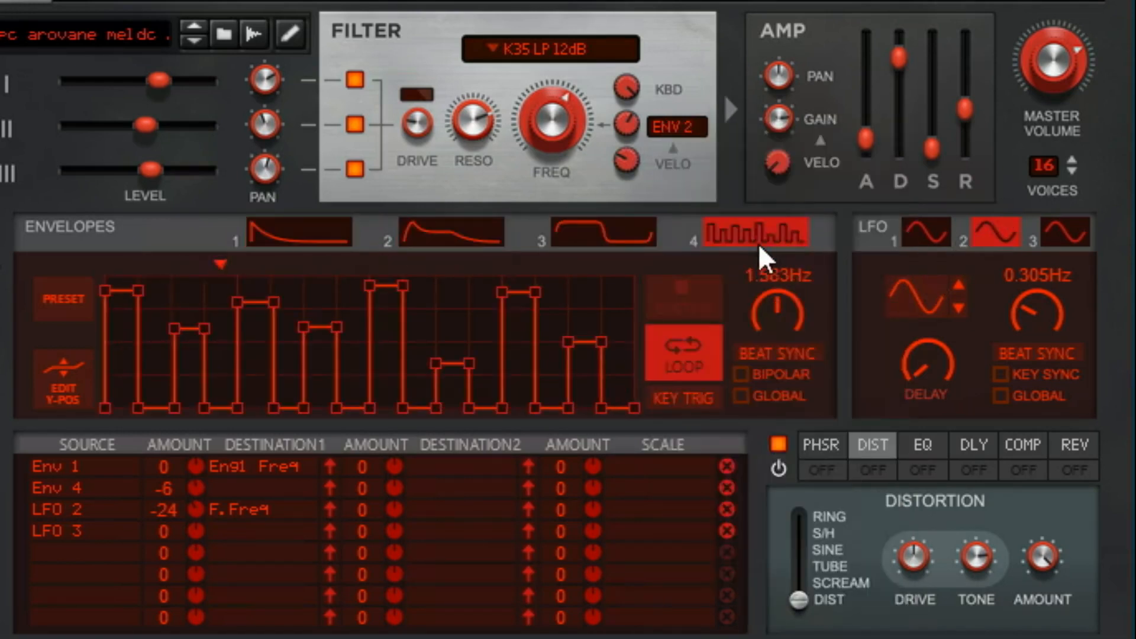
left_click(679, 125)
left_click(759, 332)
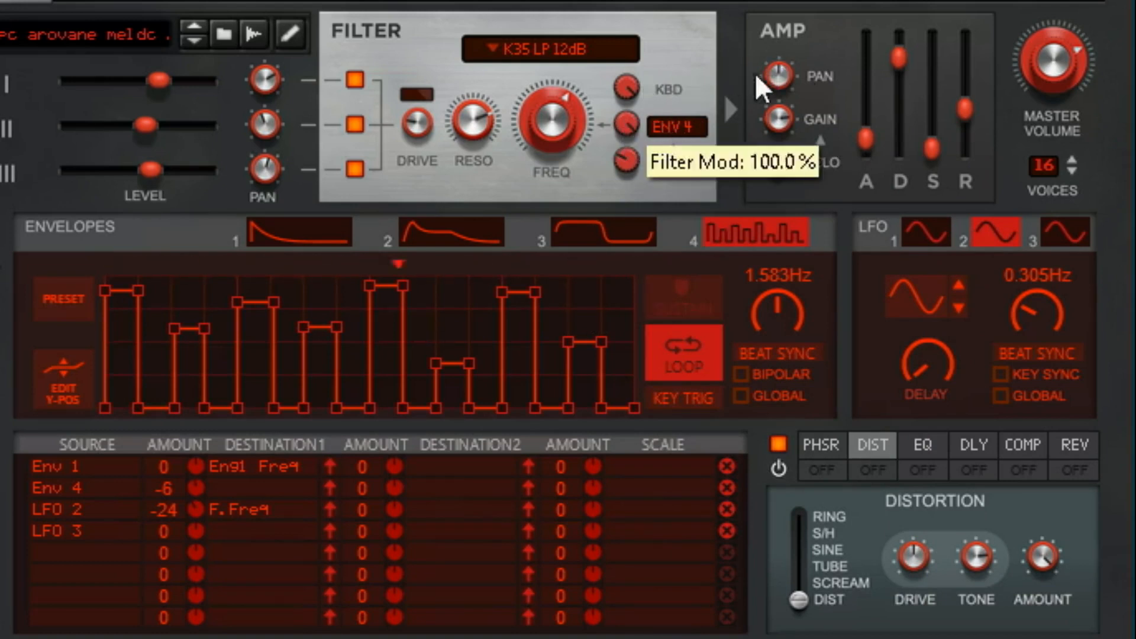
left_click_drag(559, 126, 563, 146)
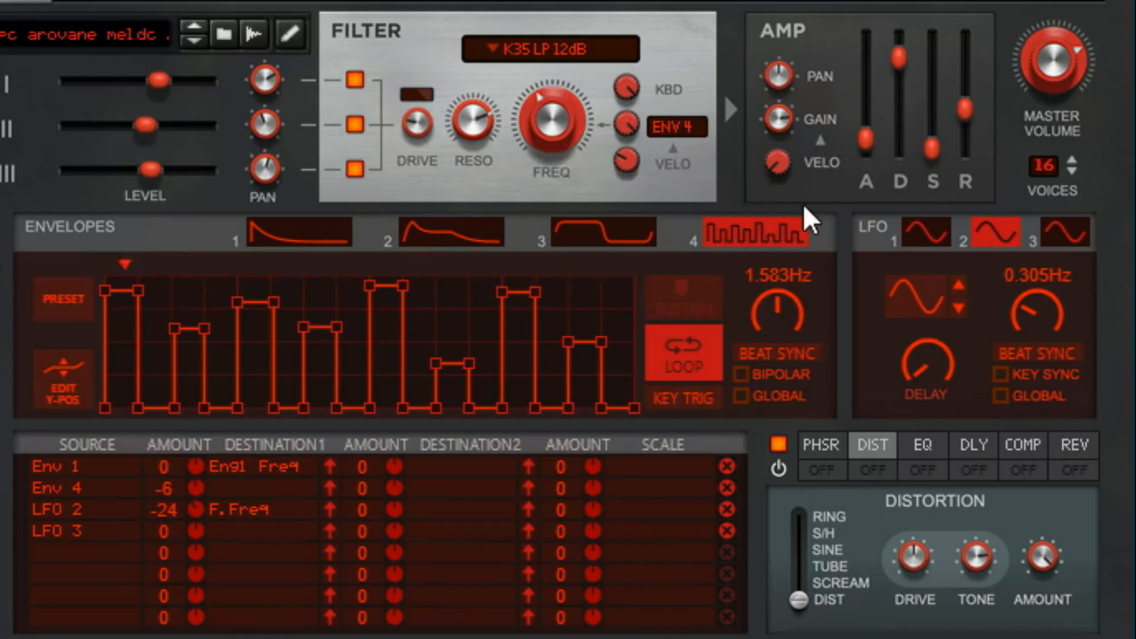
- Set the filter's modulation source to LFO 1 and change that LFO's waveform to a rising sawtooth
left_click(674, 127)
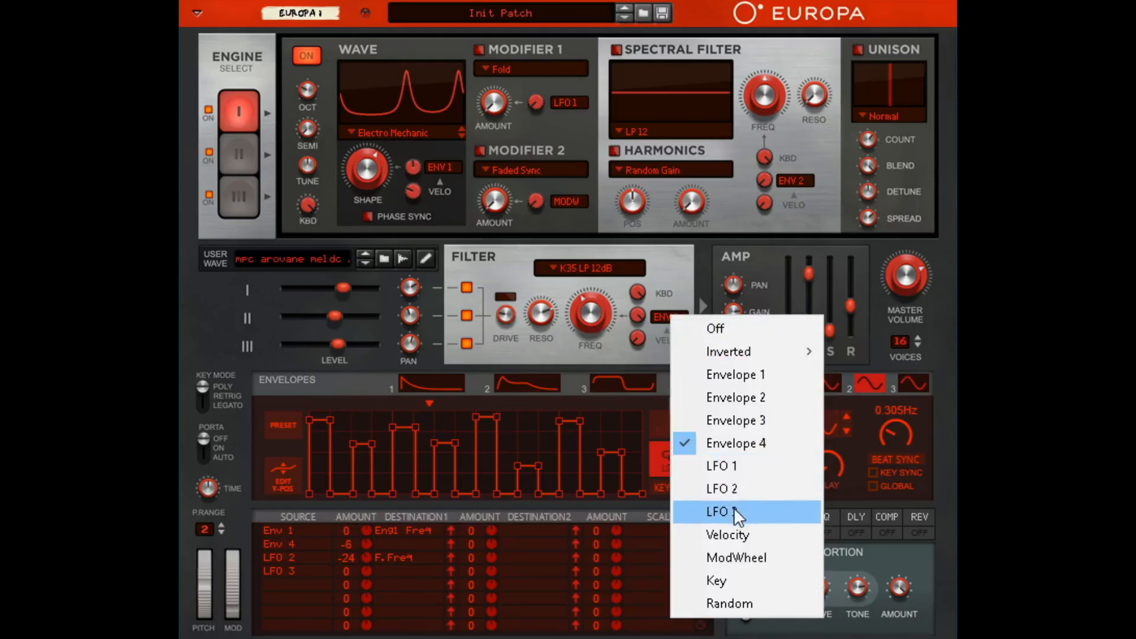
left_click(738, 468)
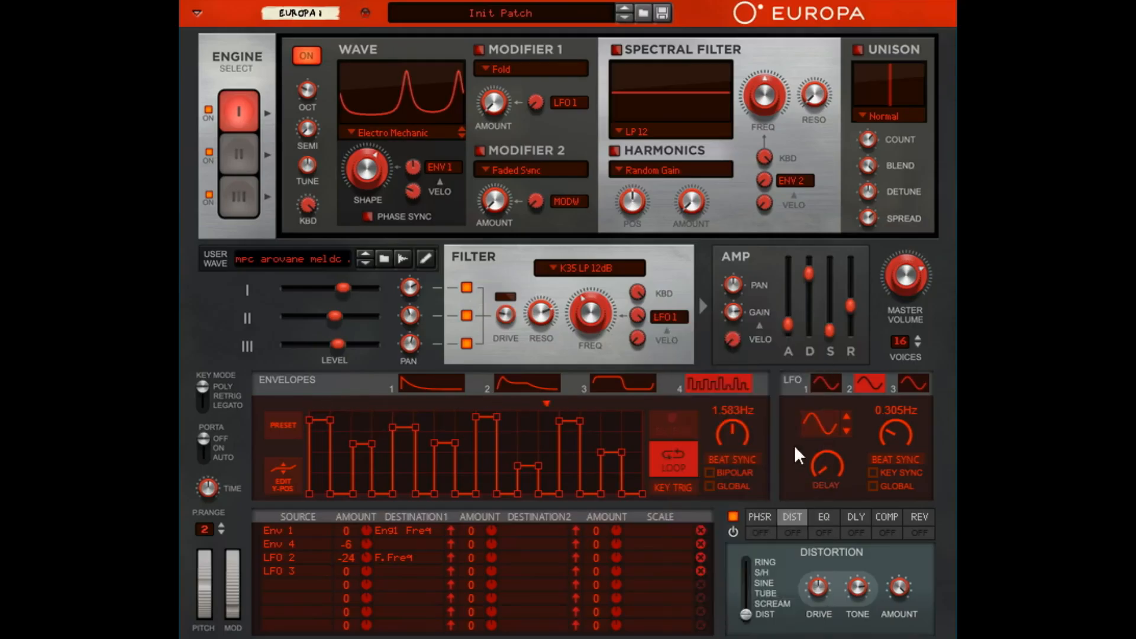
left_click(829, 386)
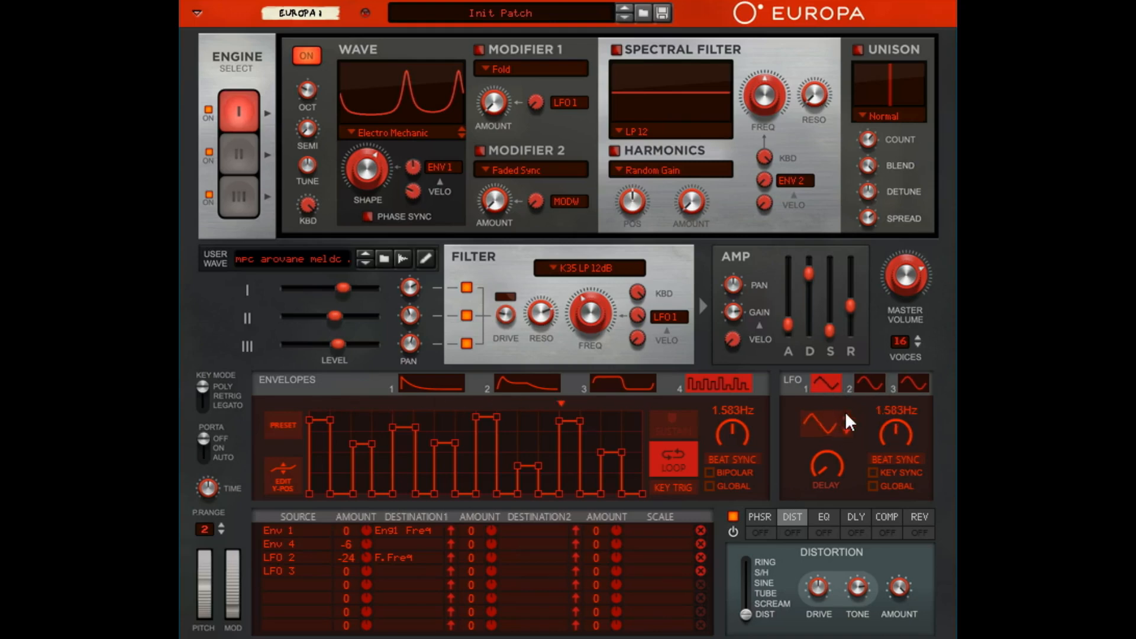
left_click(845, 414)
left_click(846, 415)
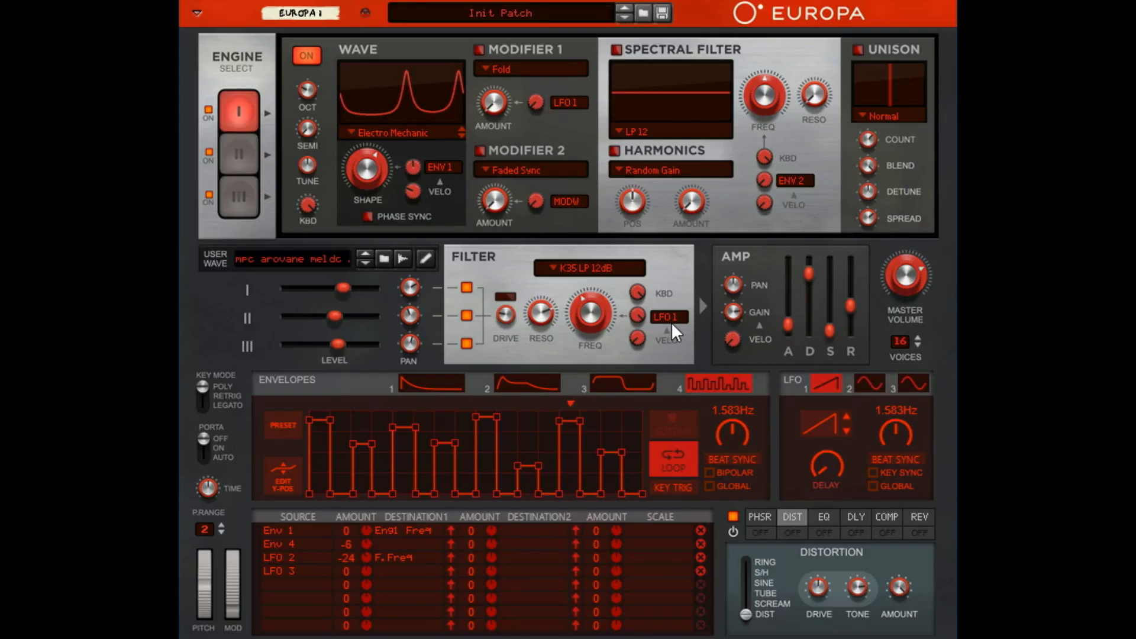
- Set the filter's modulation source to Velocity
left_click(530, 131)
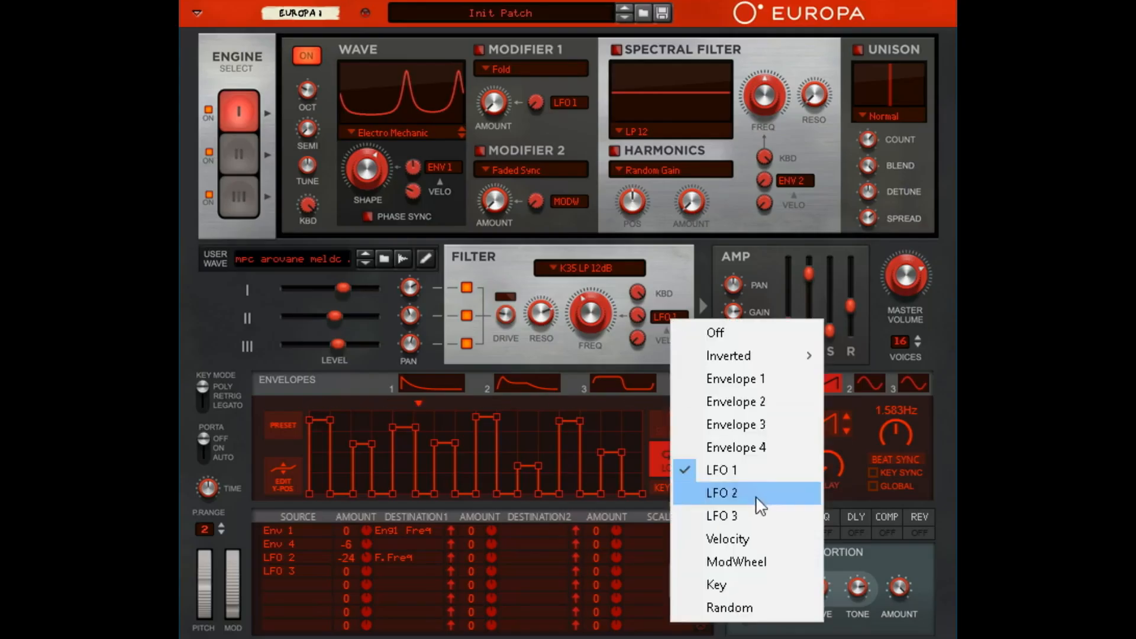
left_click(751, 540)
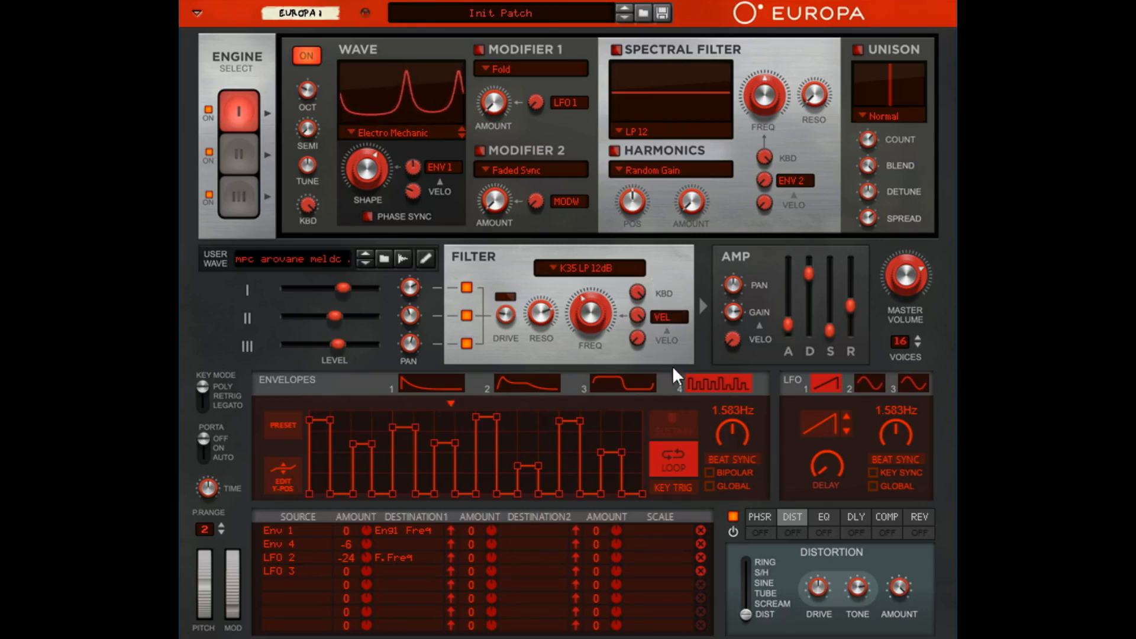
- Make ModWheel the filter's modulation source and sweep the mod wheel
left_click(671, 318)
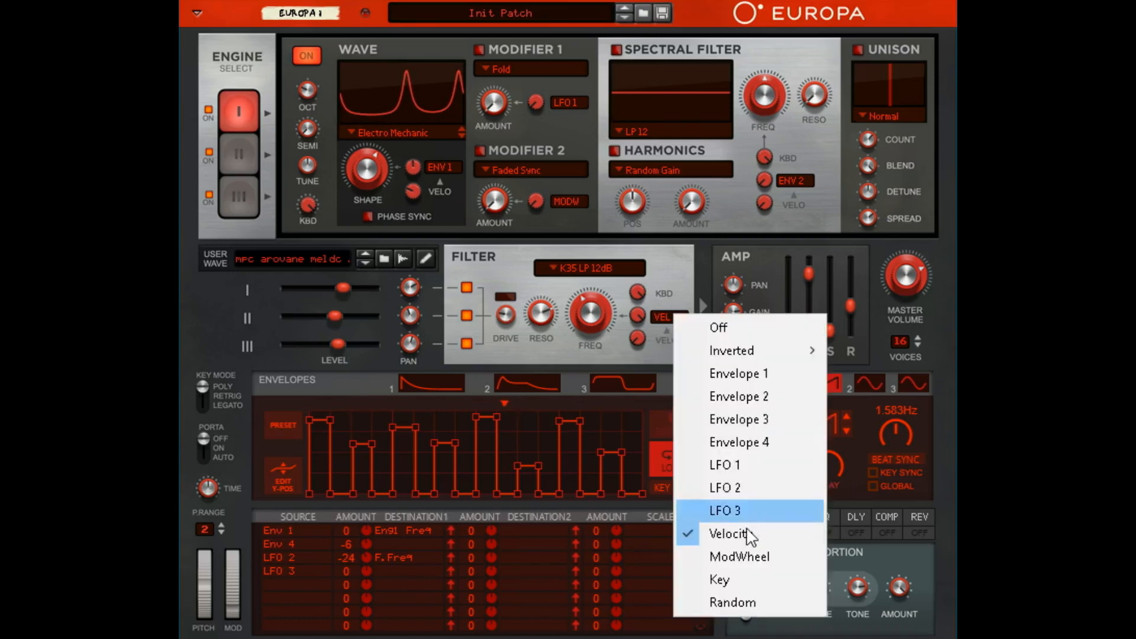
left_click(746, 557)
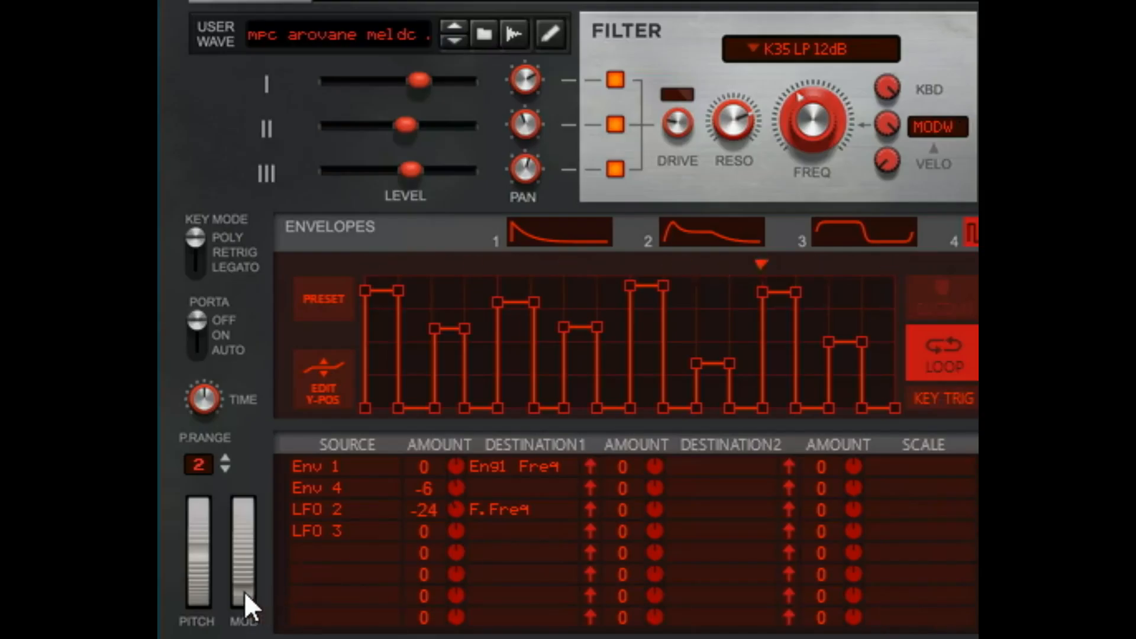
mouse_move(230, 605)
left_click_drag(238, 582, 485, 558)
- Try Key as the filter's modulation source, and switch it to Random
left_click(929, 126)
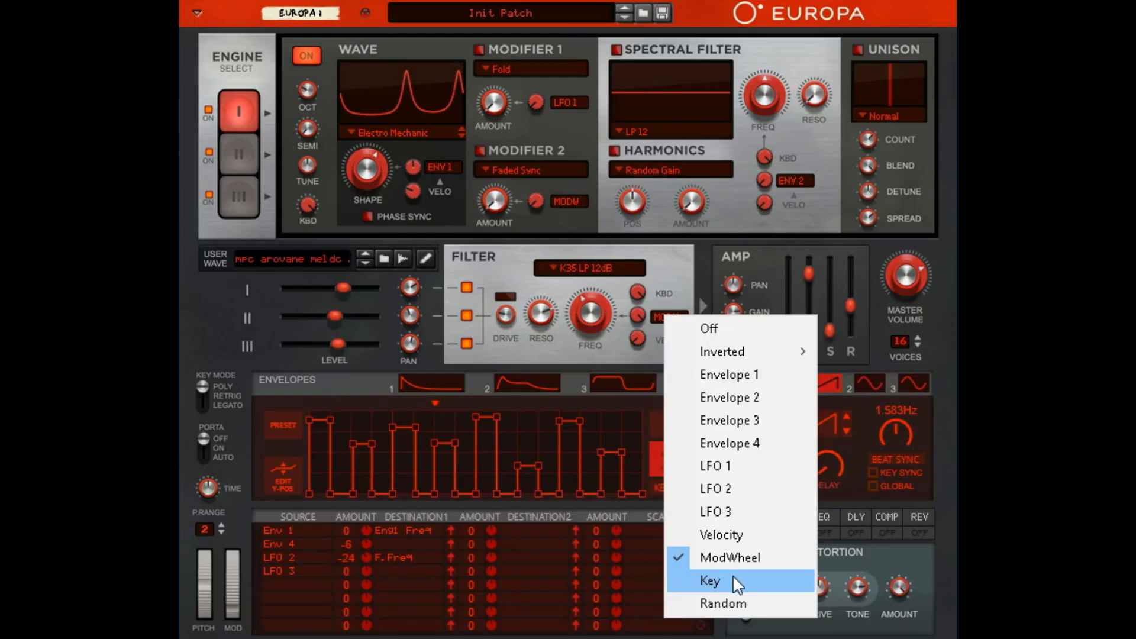
left_click(734, 580)
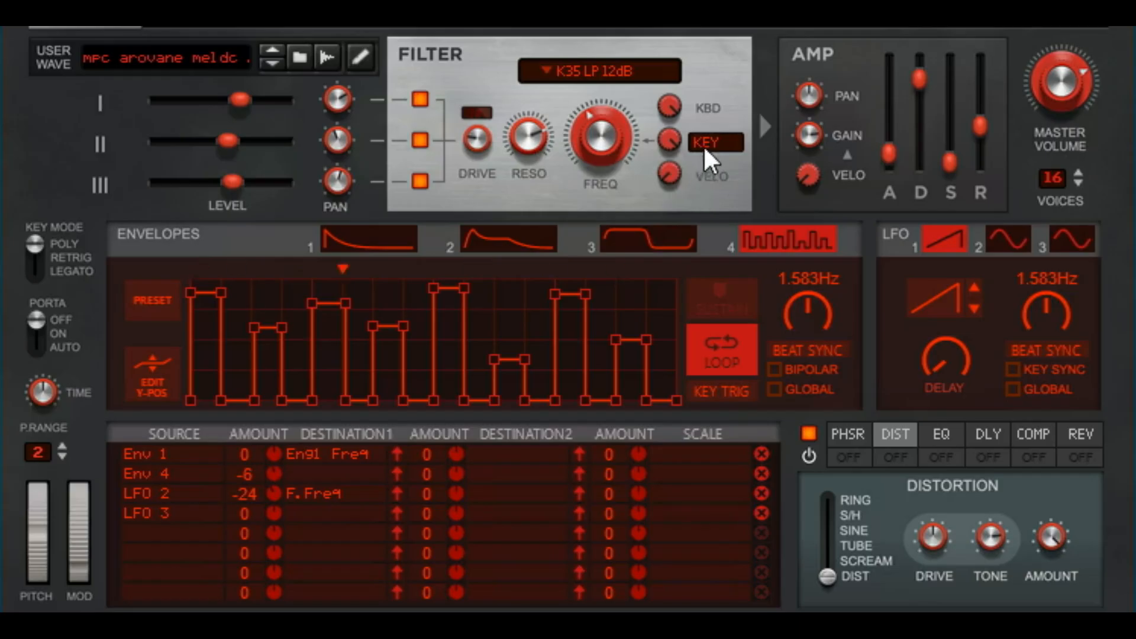
left_click(660, 317)
left_click(815, 569)
- Raise the filter frequency and sweep the filter modulation amount from 0% up to its maximum
left_click_drag(626, 123, 622, 115)
mouse_move(663, 145)
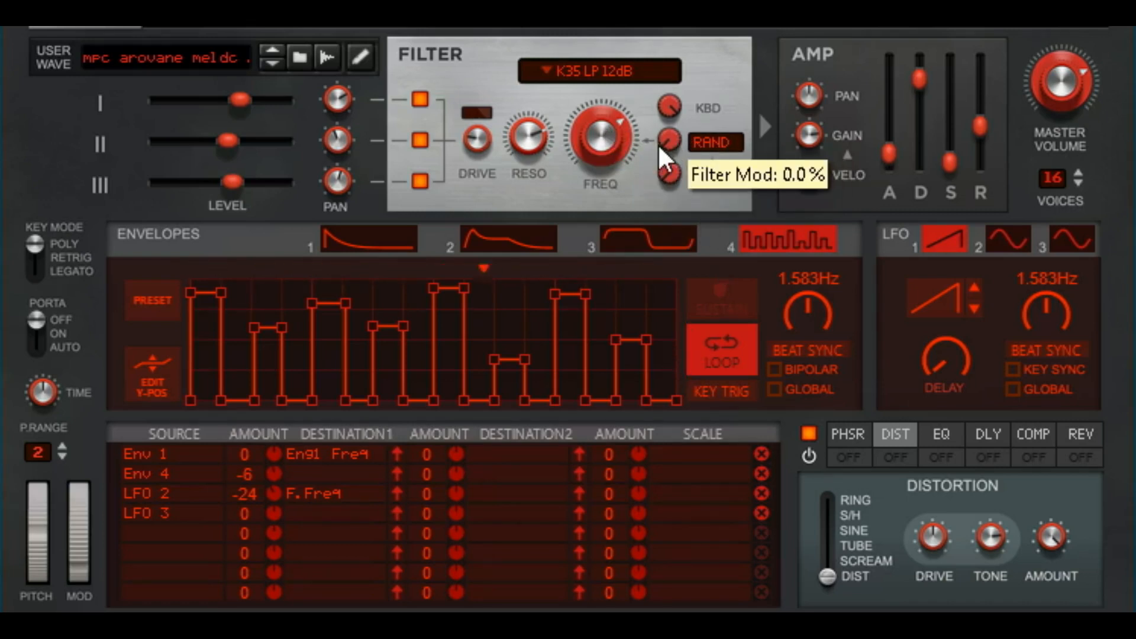
left_click_drag(671, 138, 734, 27)
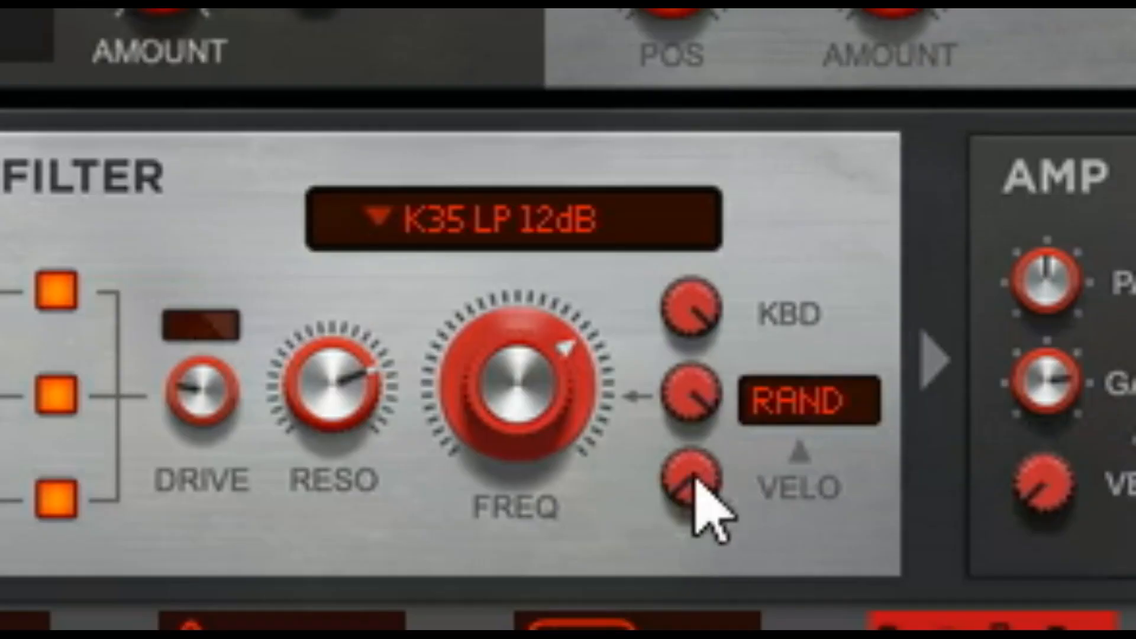
- Turn the filter's velocity amount up to nearly full
mouse_move(677, 171)
left_click_drag(713, 467, 854, 216)
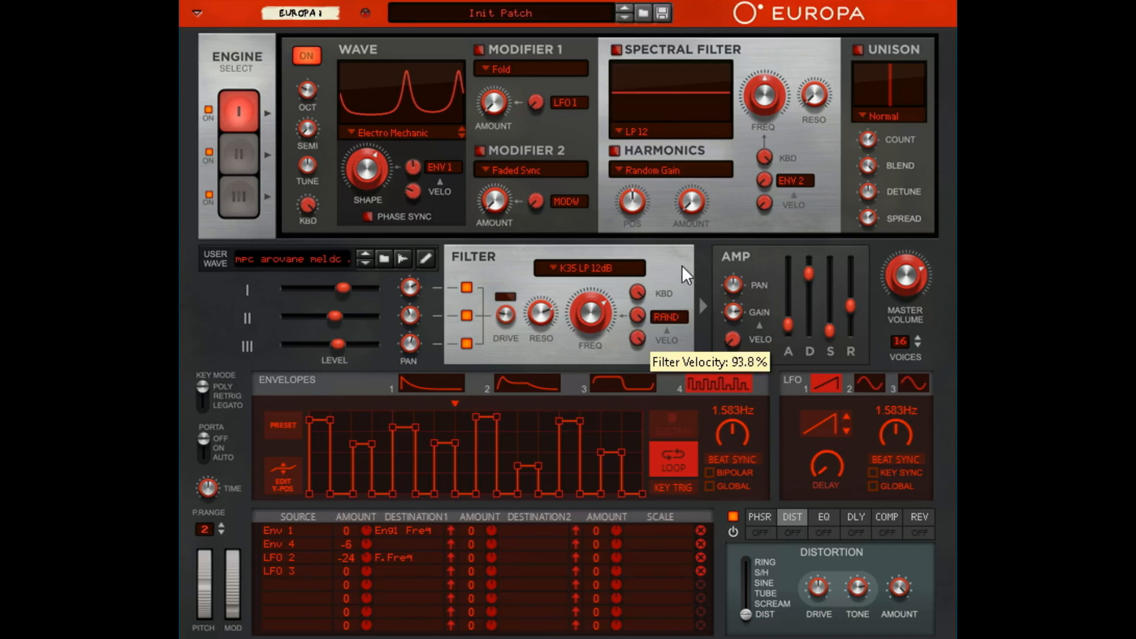
left_click_drag(682, 265, 686, 263)
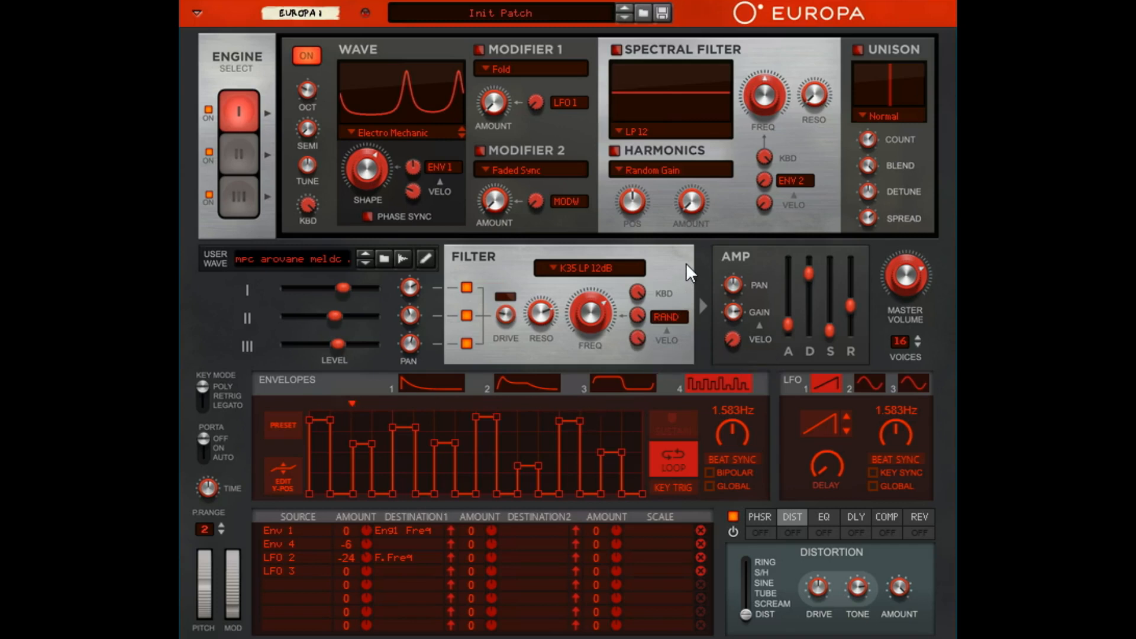
- Set the filter's modulation source to Envelope 1, and replace it with the inverted Envelope 4
left_click(667, 319)
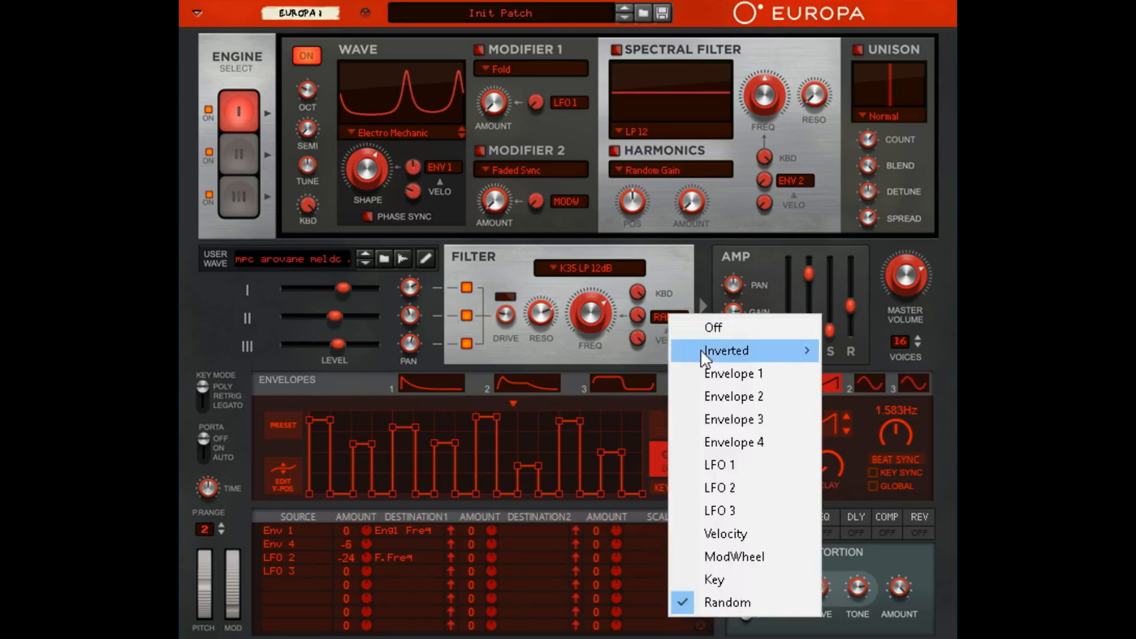
left_click(734, 374)
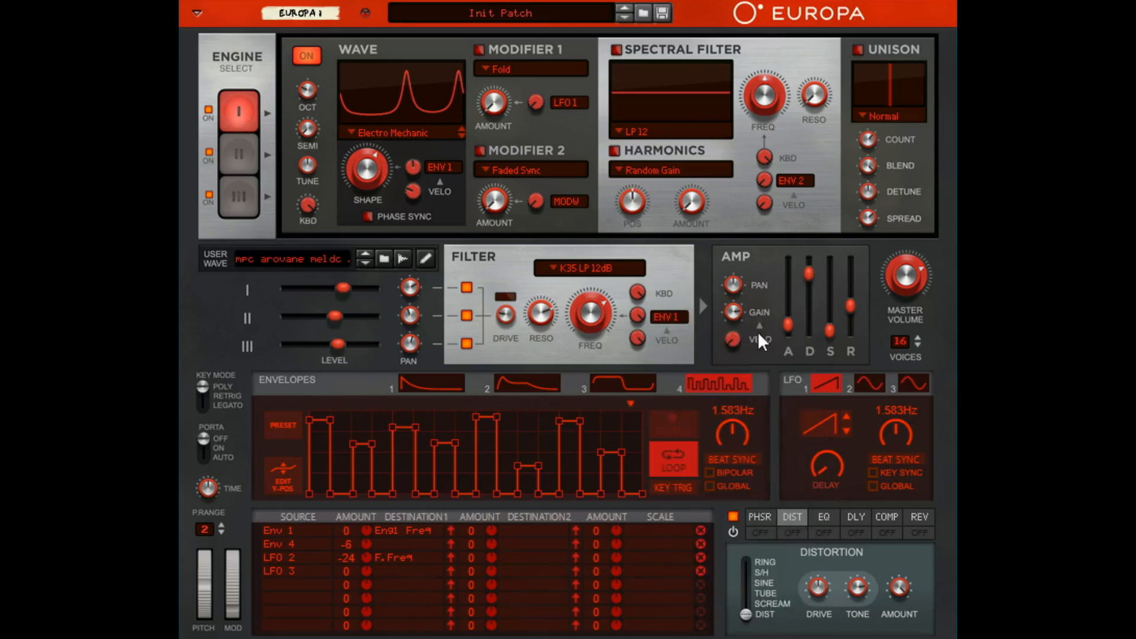
left_click(670, 312)
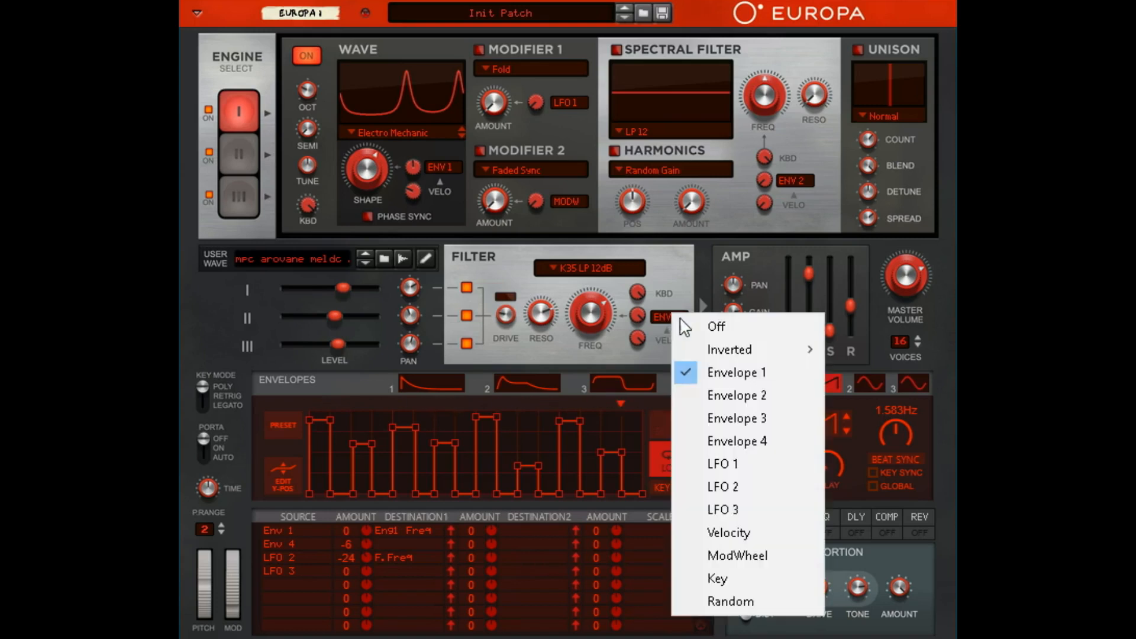
mouse_move(727, 352)
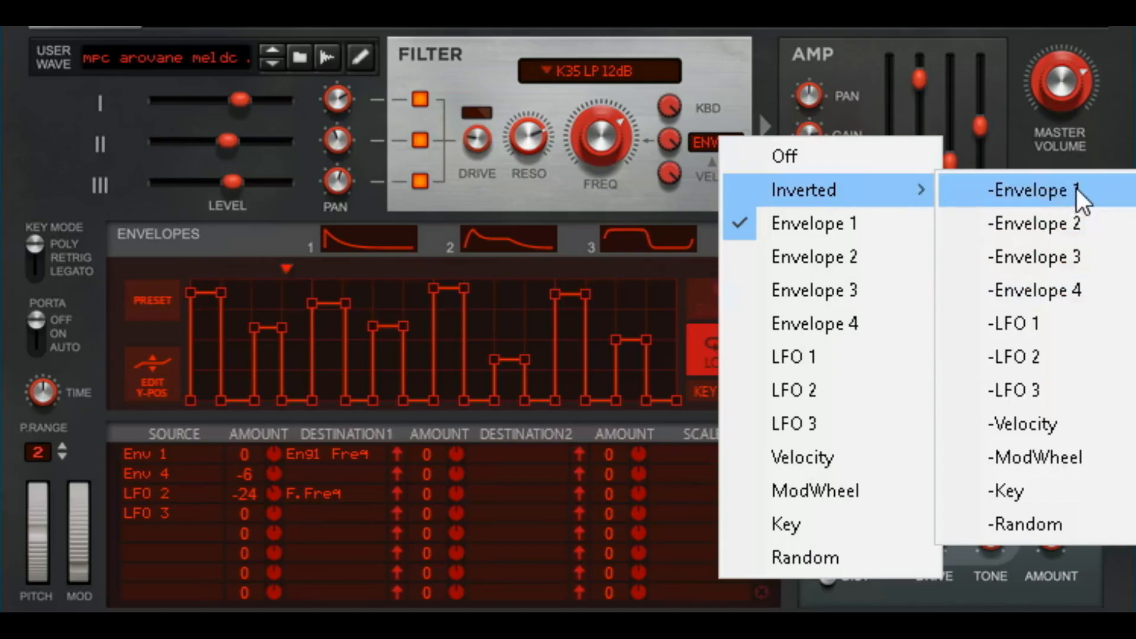
left_click(1068, 288)
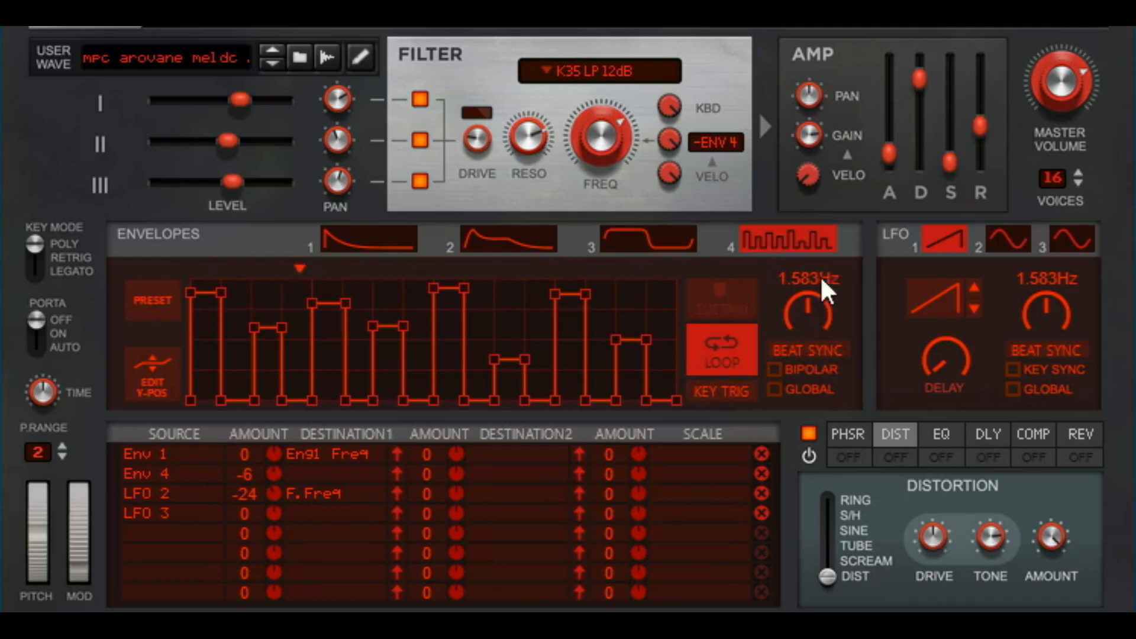
- Change the filter's modulation source to the normal Envelope 4, and switch it to LFO 1
left_click(722, 141)
left_click(835, 326)
left_click(711, 147)
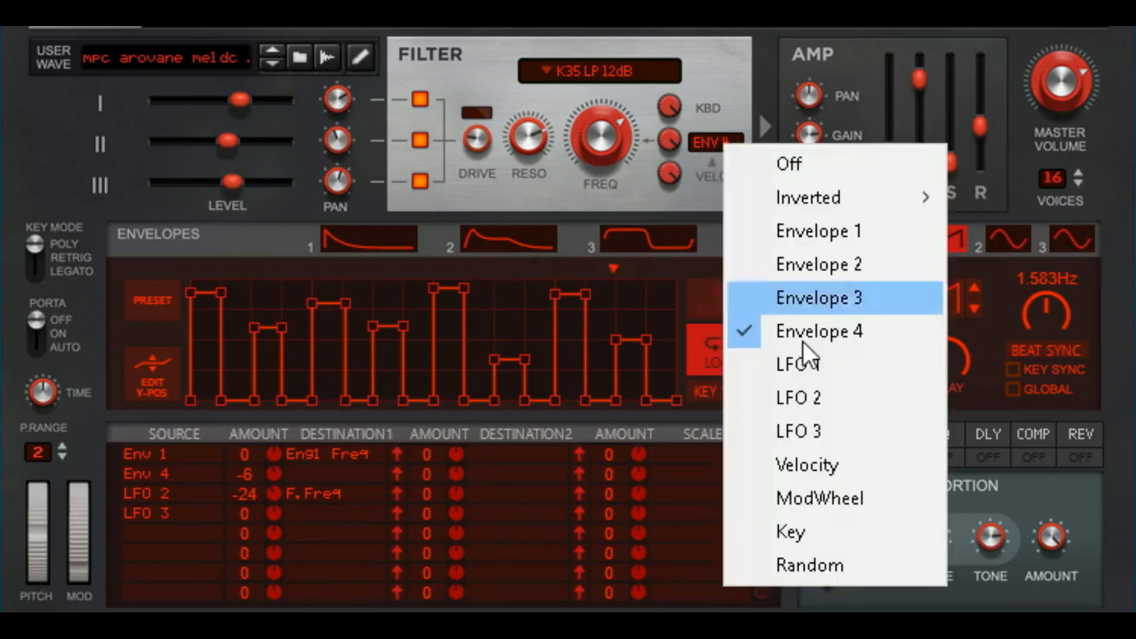
left_click(837, 364)
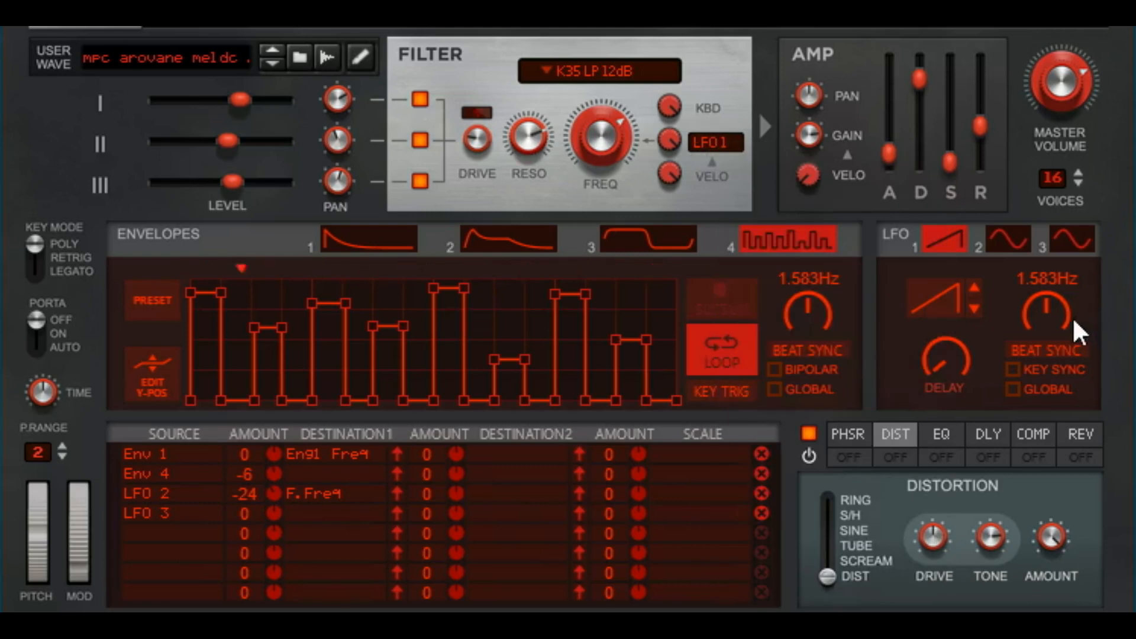
- Modulate the filter with the inverted LFO 1
left_click(705, 147)
mouse_move(878, 196)
left_click(1018, 325)
- Set the filter's modulation source to inverted Velocity and turn the filter's velocity amount down
left_click(708, 146)
mouse_move(868, 195)
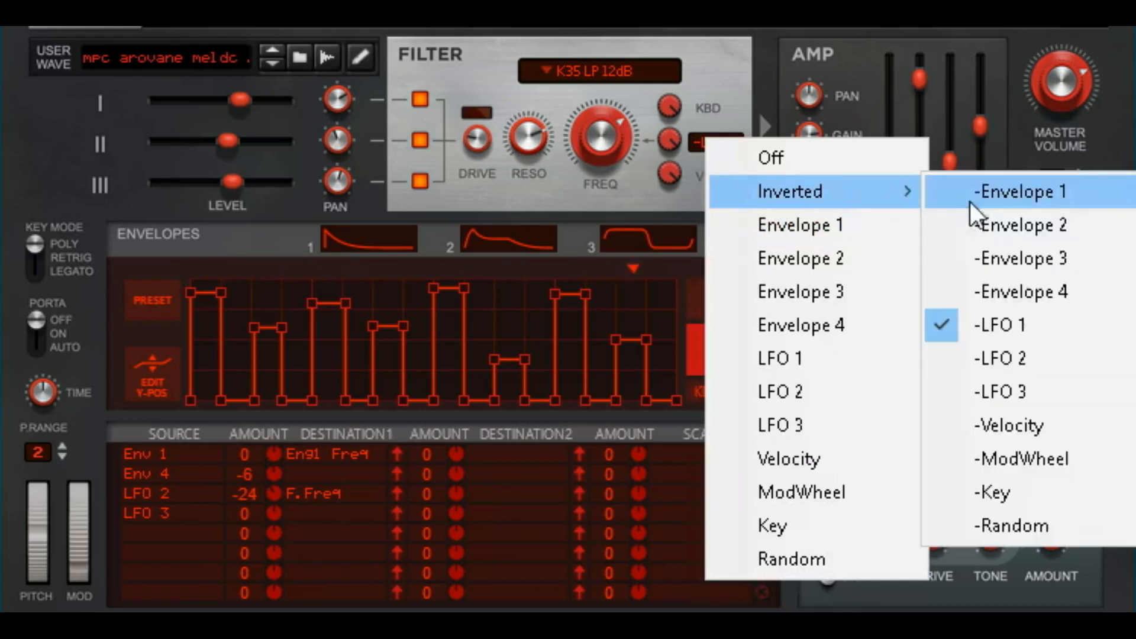
left_click(1050, 428)
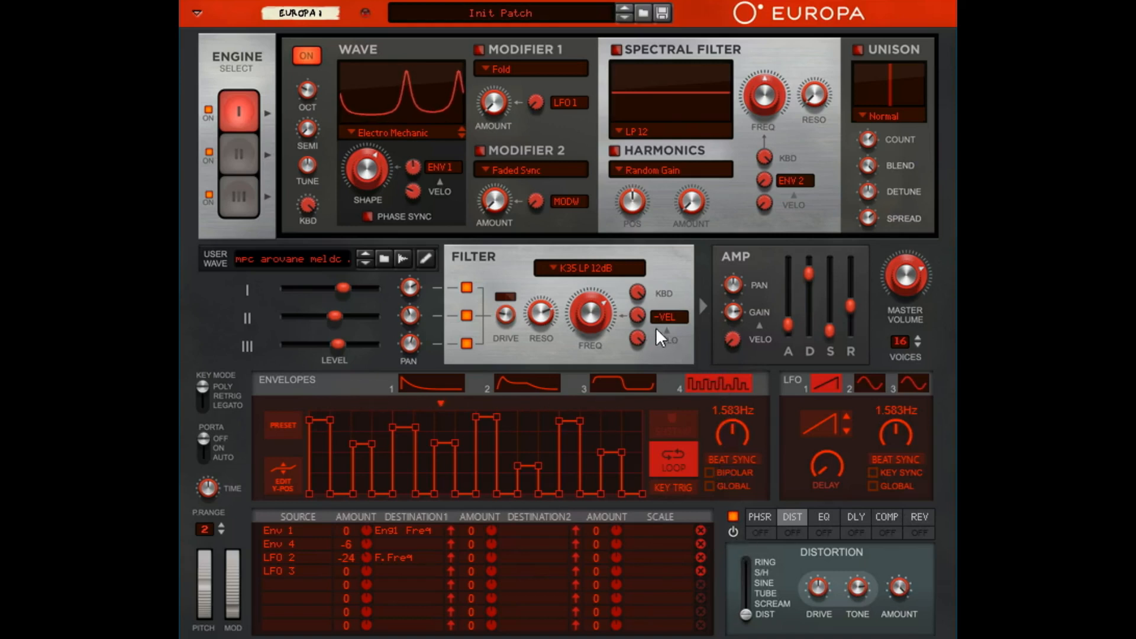
left_click_drag(644, 338, 648, 397)
left_click_drag(640, 338, 654, 421)
- Review the available filter types and the normal and inverted modulation sources without changing them
left_click(603, 271)
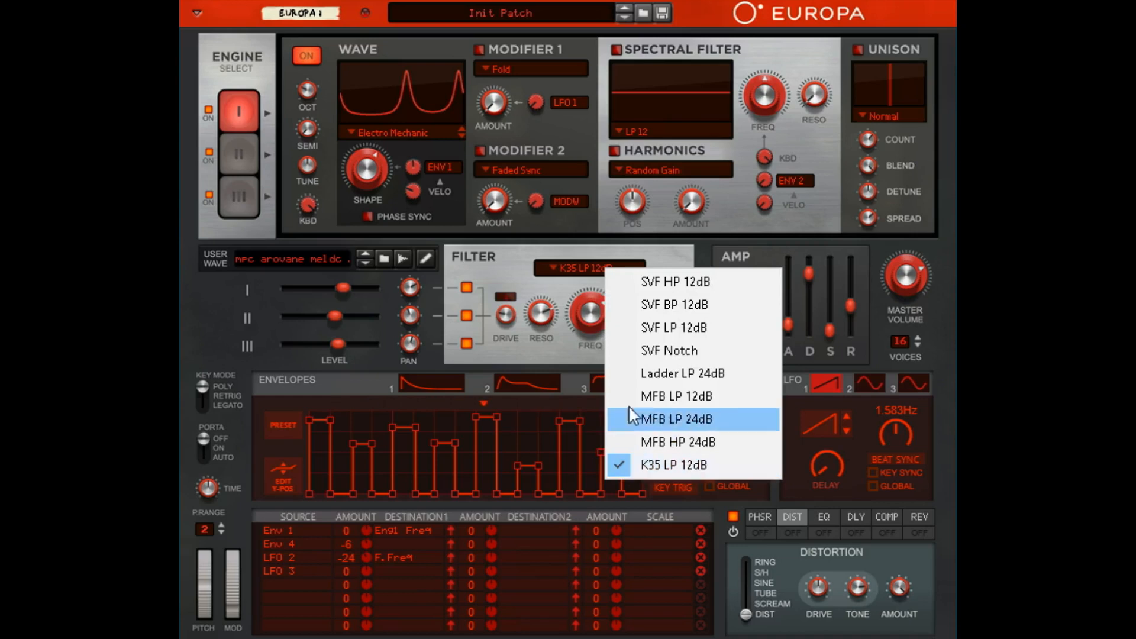
left_click(548, 241)
left_click(676, 317)
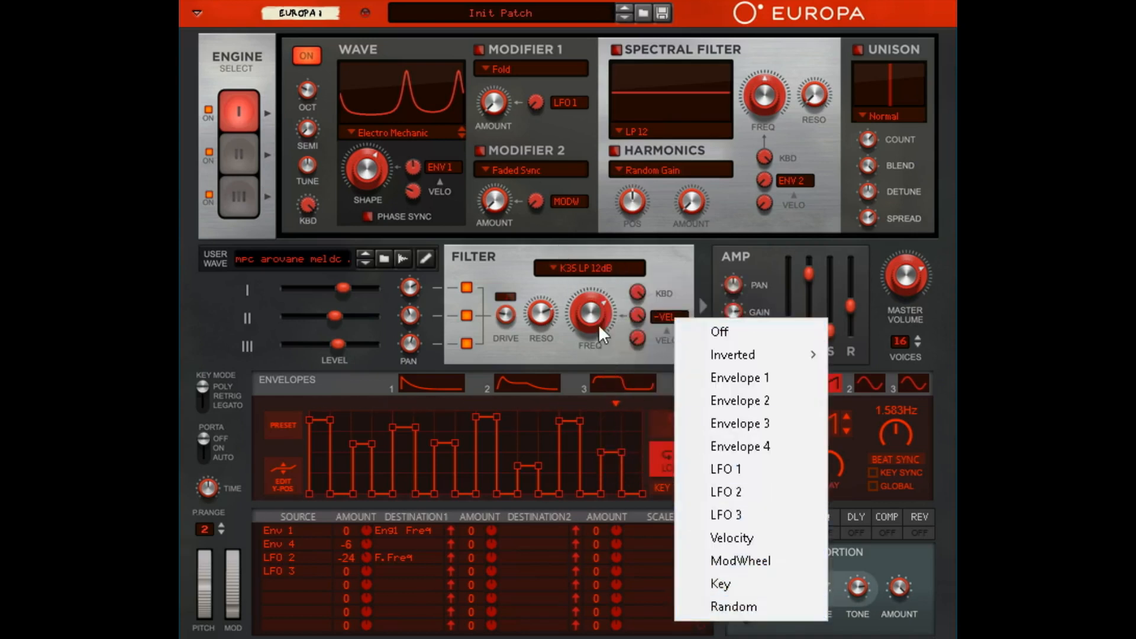
left_click(665, 277)
left_click(670, 314)
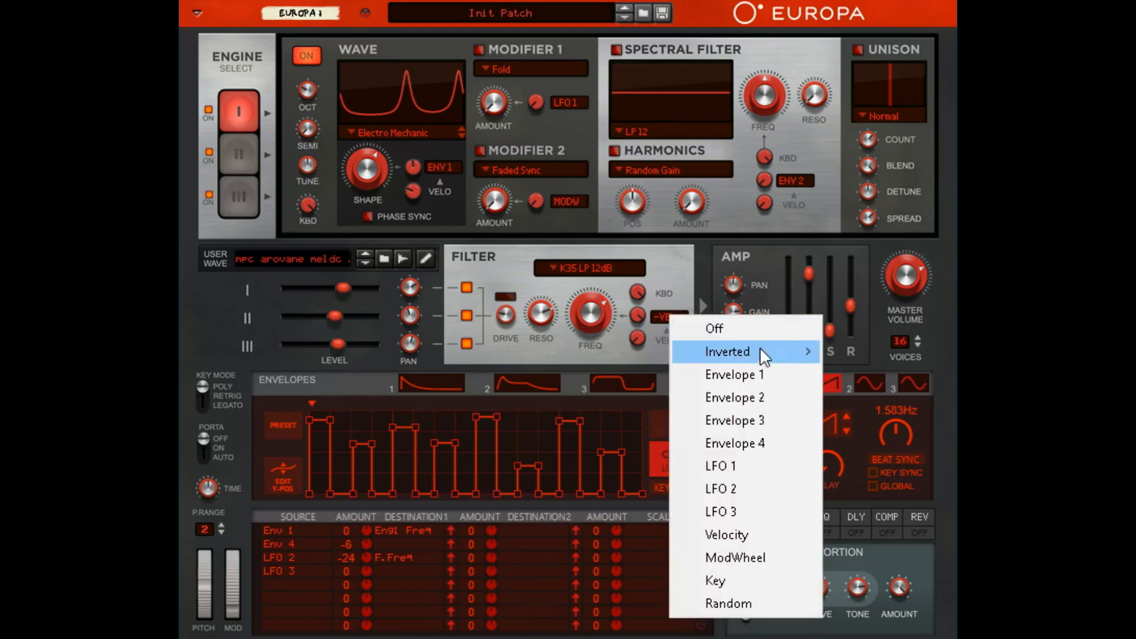
mouse_move(760, 350)
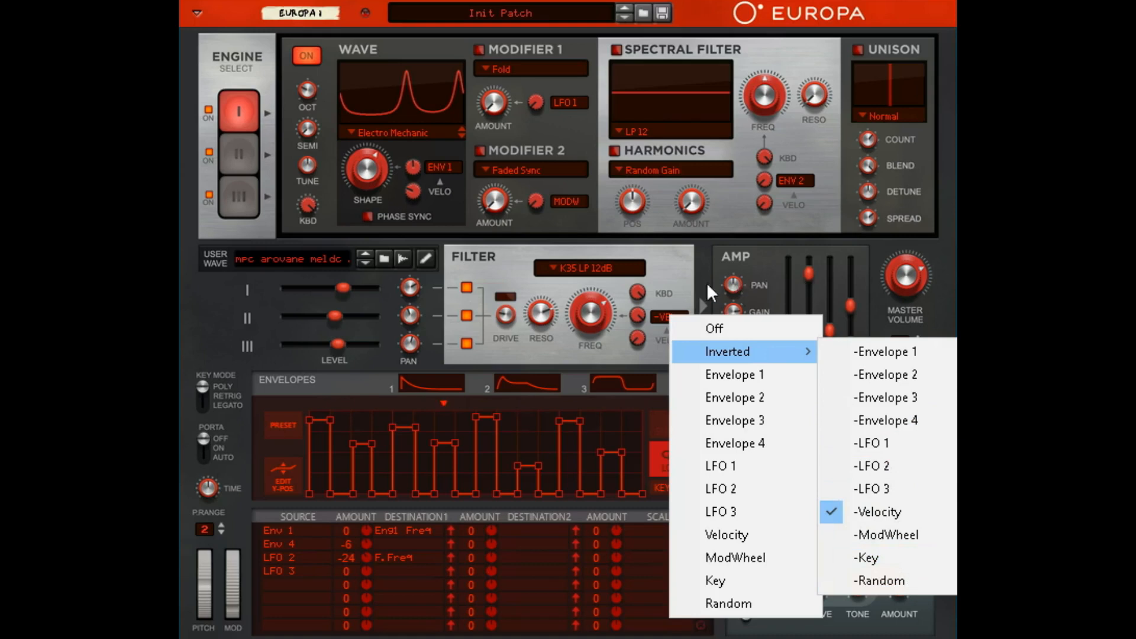
left_click(706, 257)
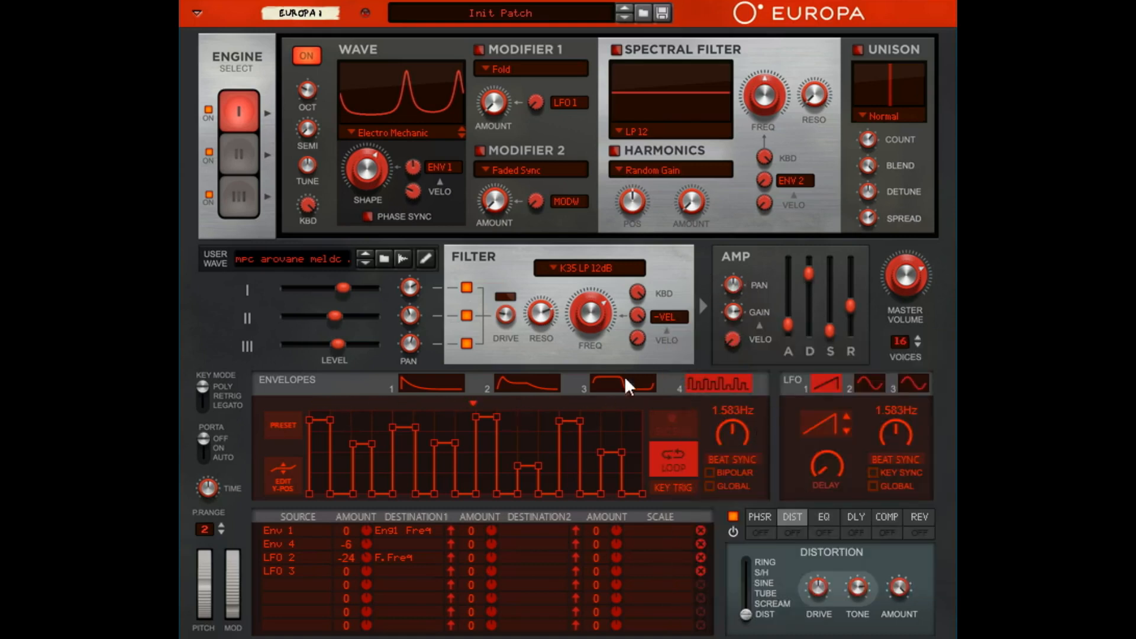
- Turn the filter's velocity amount back up and make Envelope 1 the filter's modulation source
left_click_drag(641, 333, 682, 268)
left_click(667, 317)
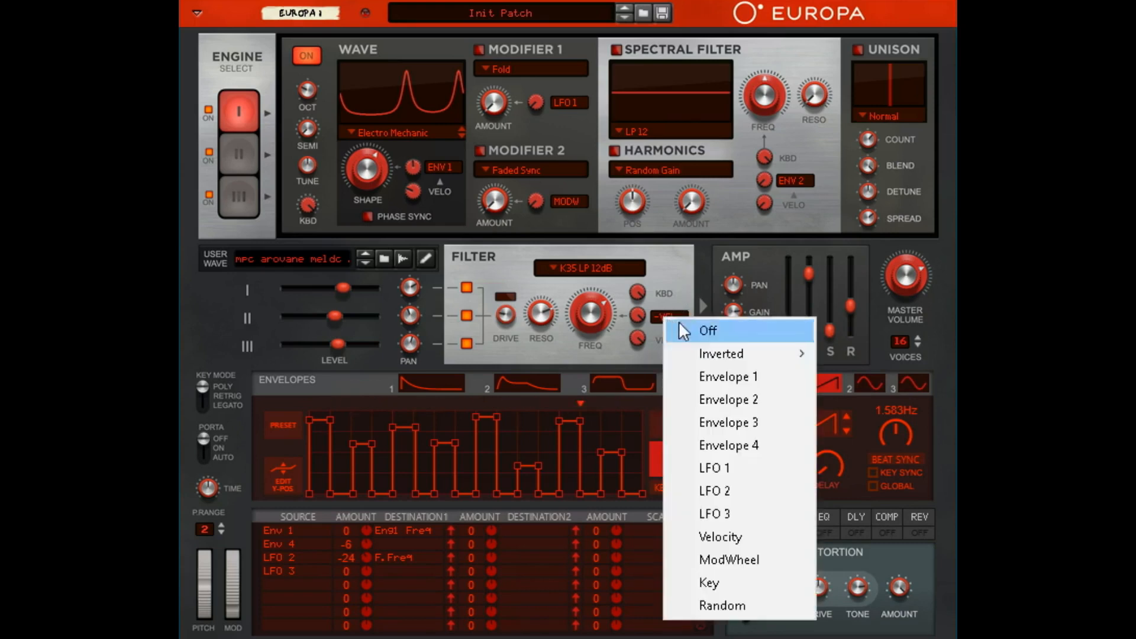
left_click(749, 377)
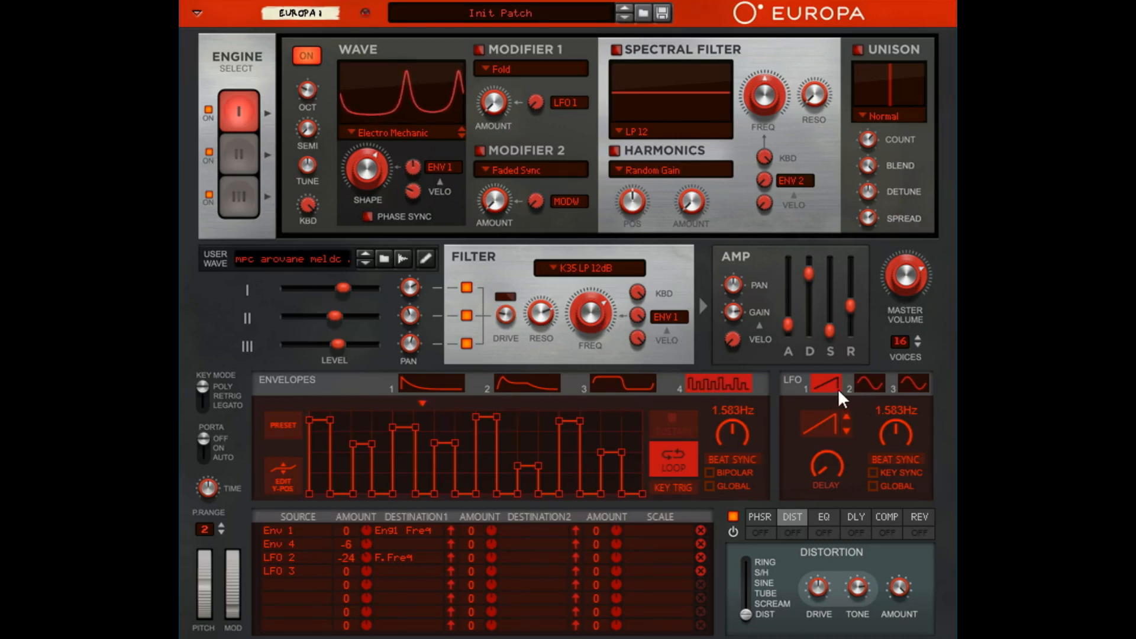
- Check LFO 2's settings, and make LFO 1 the filter's modulation source with its rate at 2.789 Hz
left_click(870, 384)
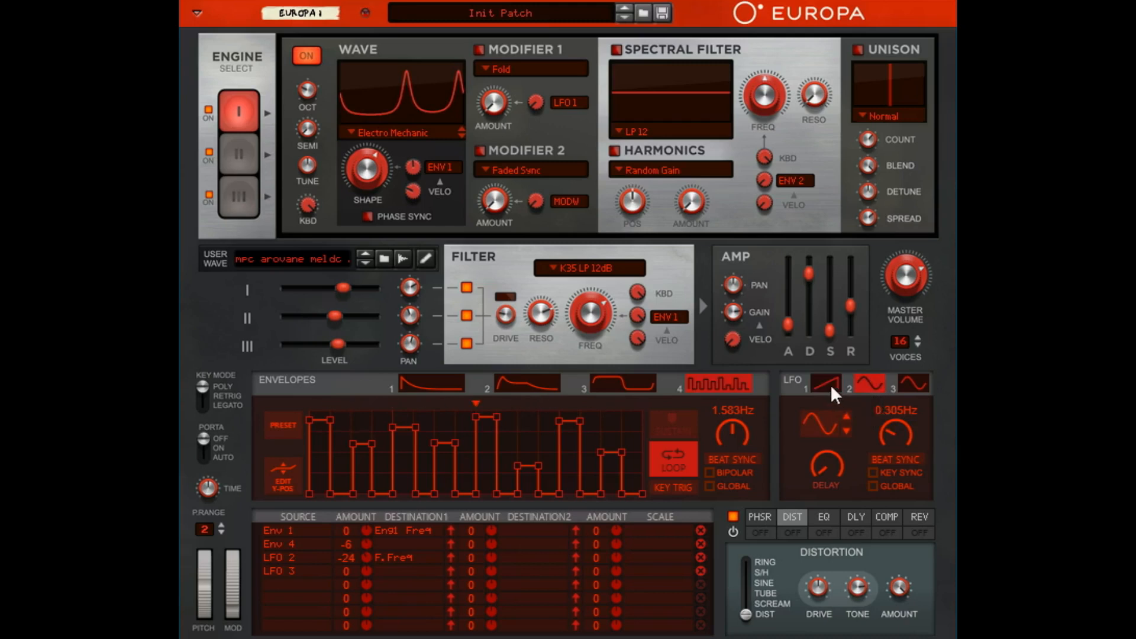
left_click(676, 319)
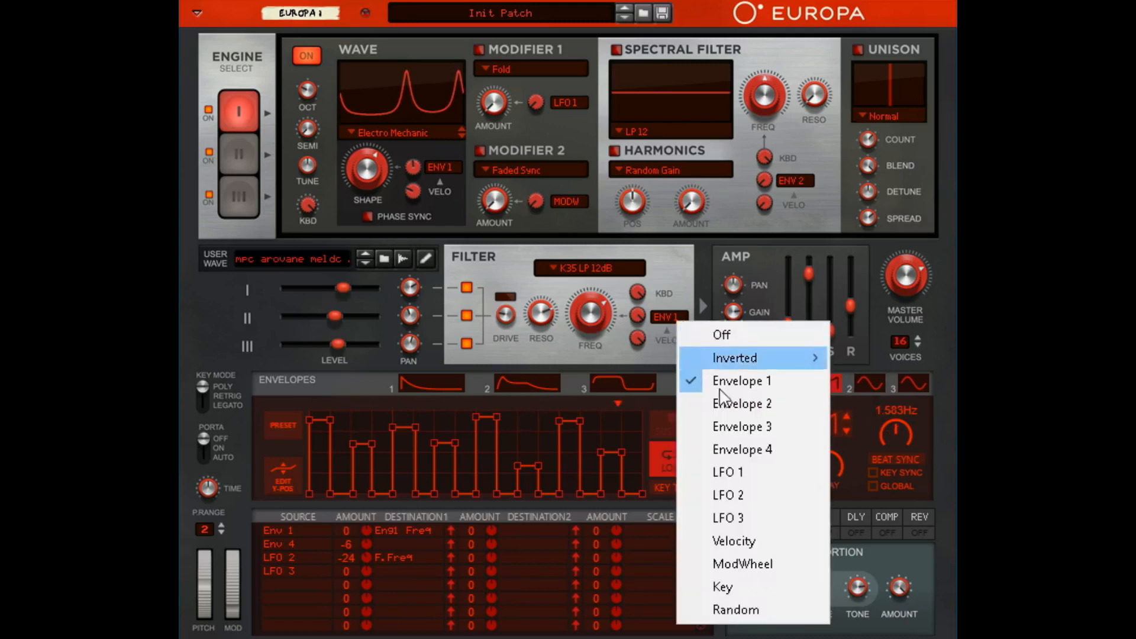
left_click(759, 466)
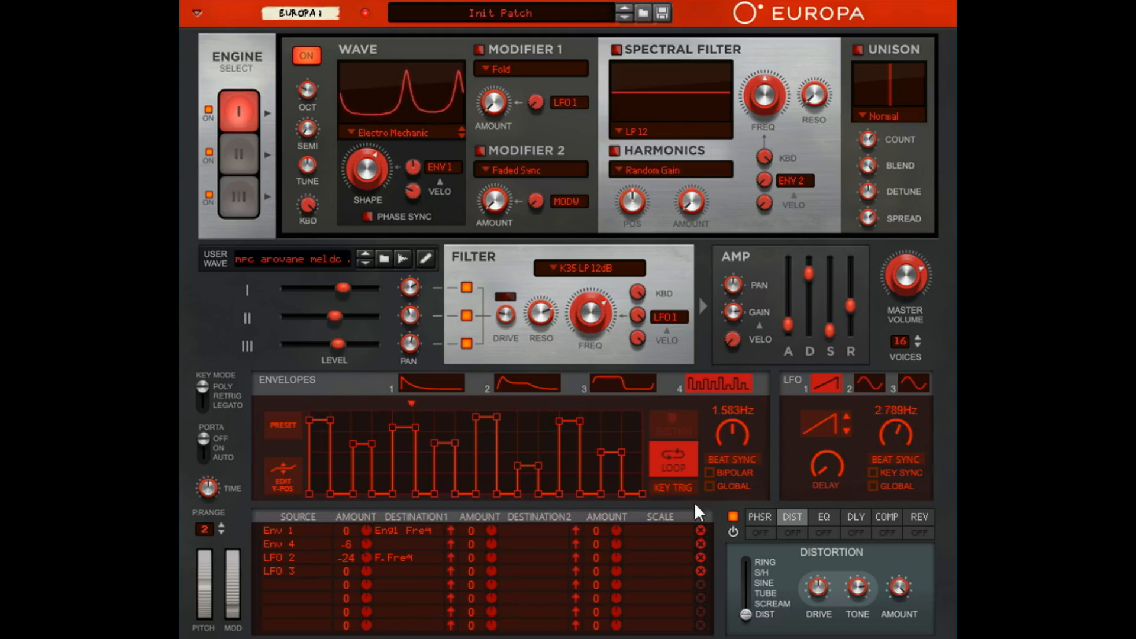
- Toggle the effects section and shorten the amp envelope's release
left_click(733, 516)
left_click_drag(848, 314, 857, 324)
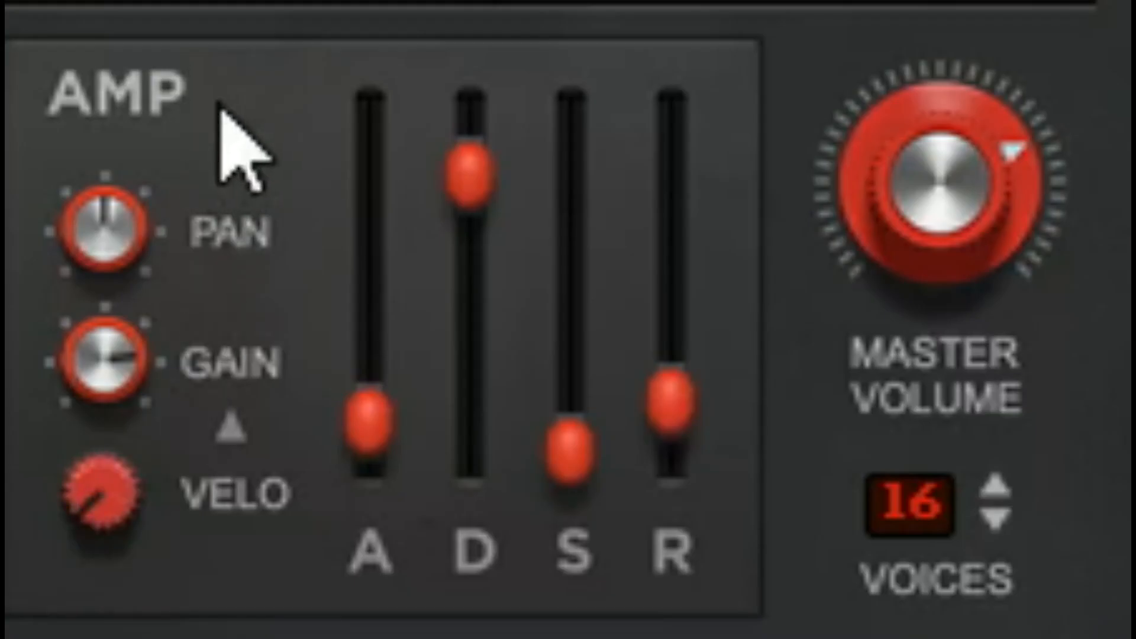
- Pan the amp to the right, and lower the amp gain before bringing it partly back up
left_click_drag(112, 246, 206, 149)
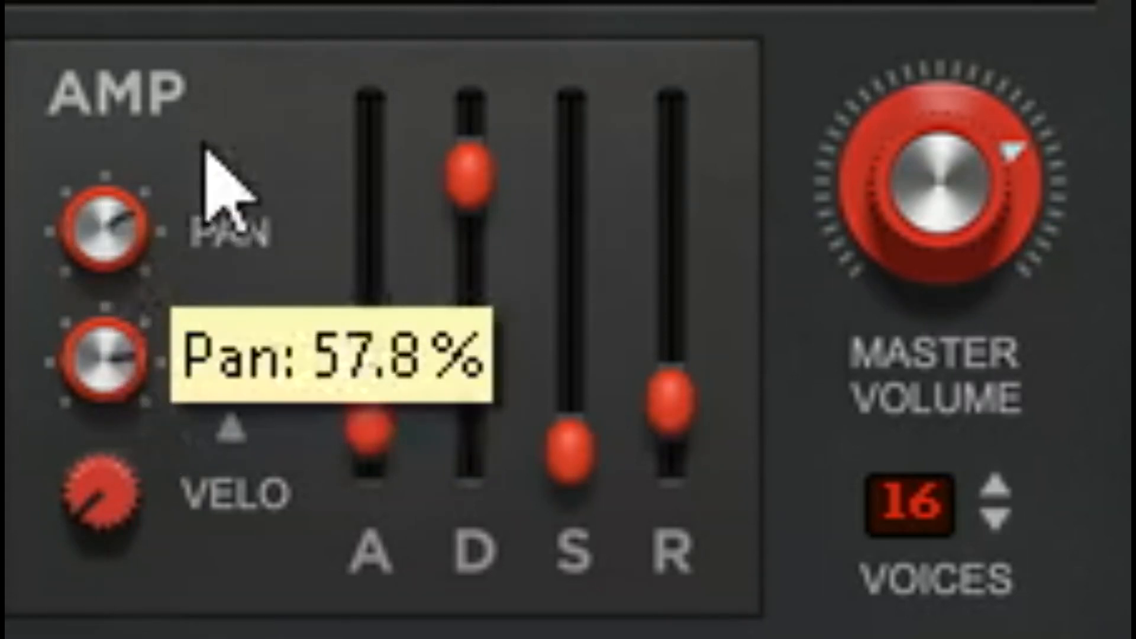
left_click_drag(112, 391, 114, 570)
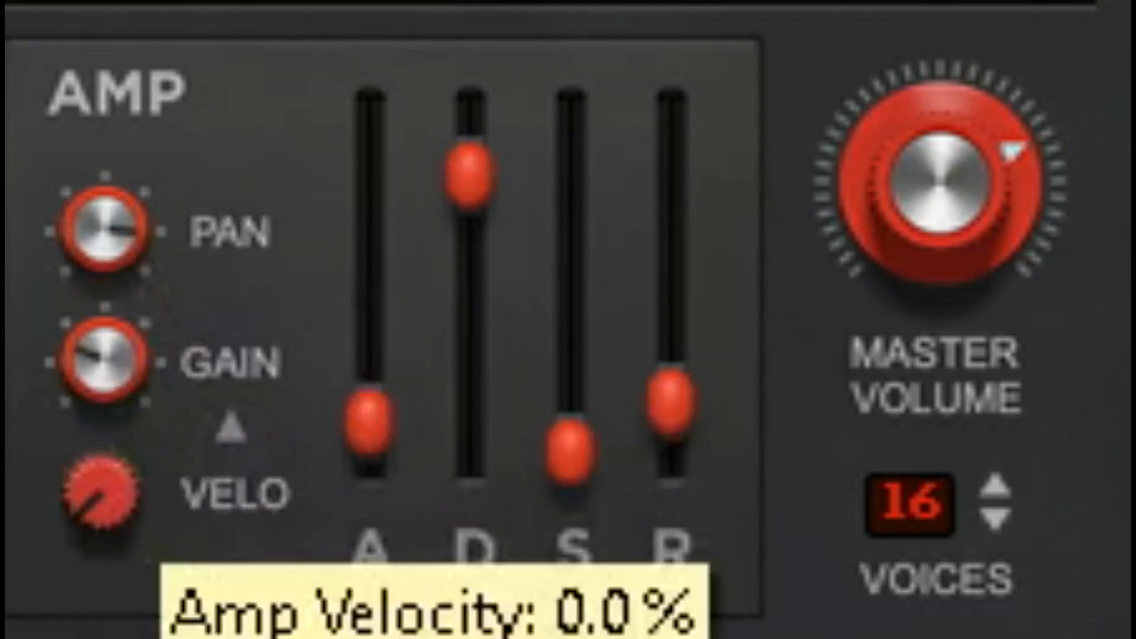
left_click_drag(118, 368, 261, 256)
- Raise the amp's velocity amount and gain, and return its pan to about the centre
left_click_drag(97, 526, 348, 273)
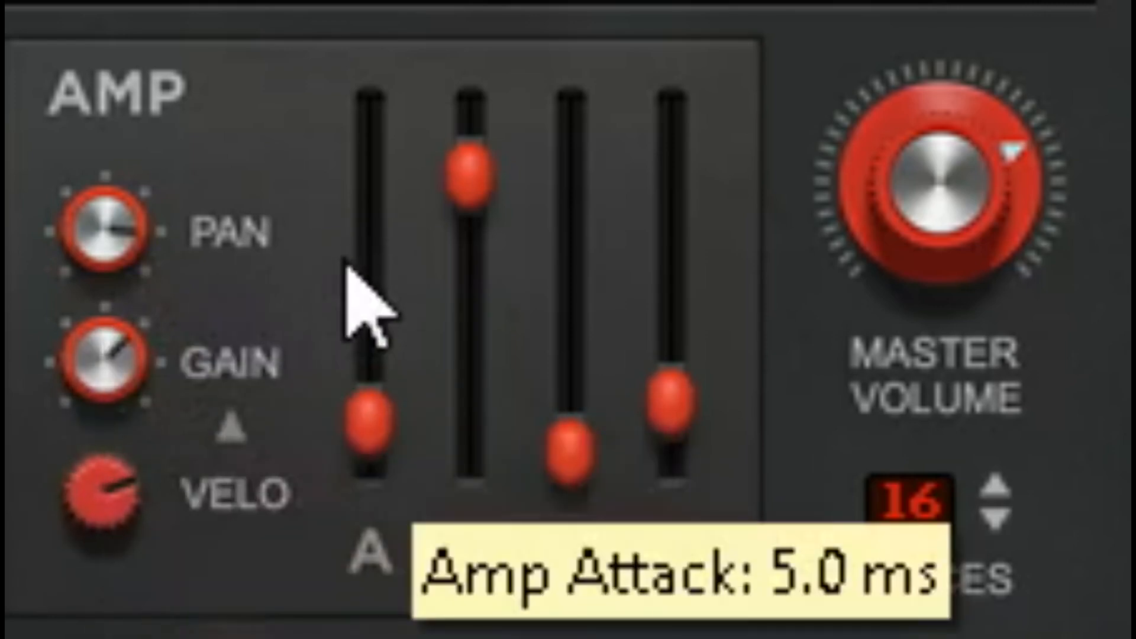
left_click_drag(109, 387, 172, 324)
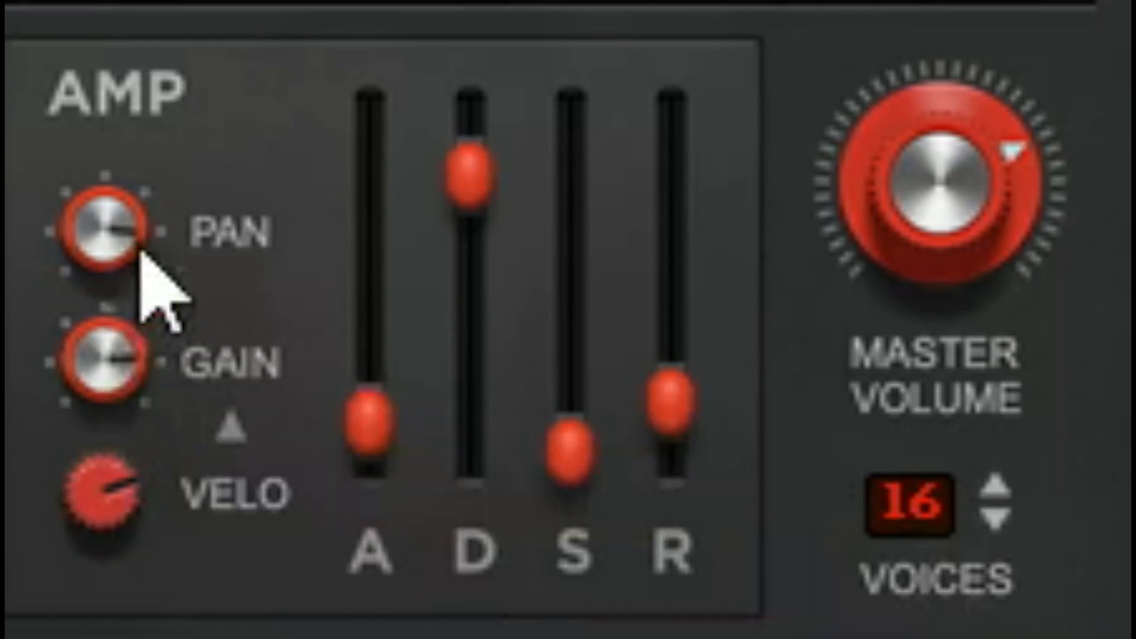
left_click_drag(142, 252, 147, 376)
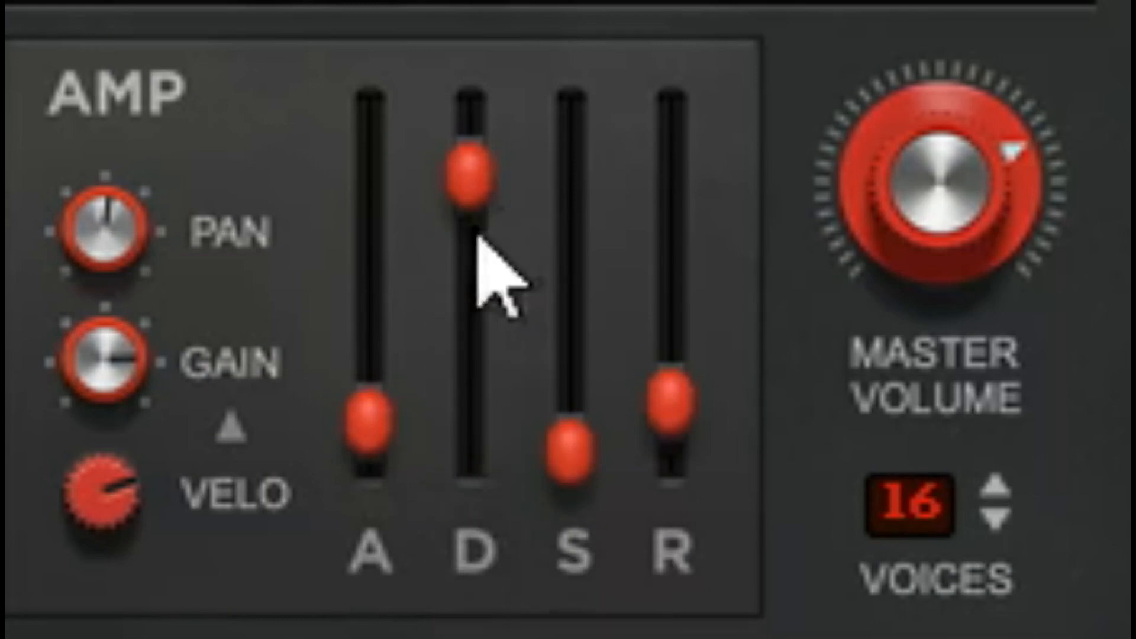
- Shorten the amp envelope's decay slightly and vary the master volume
left_click_drag(505, 175, 621, 381)
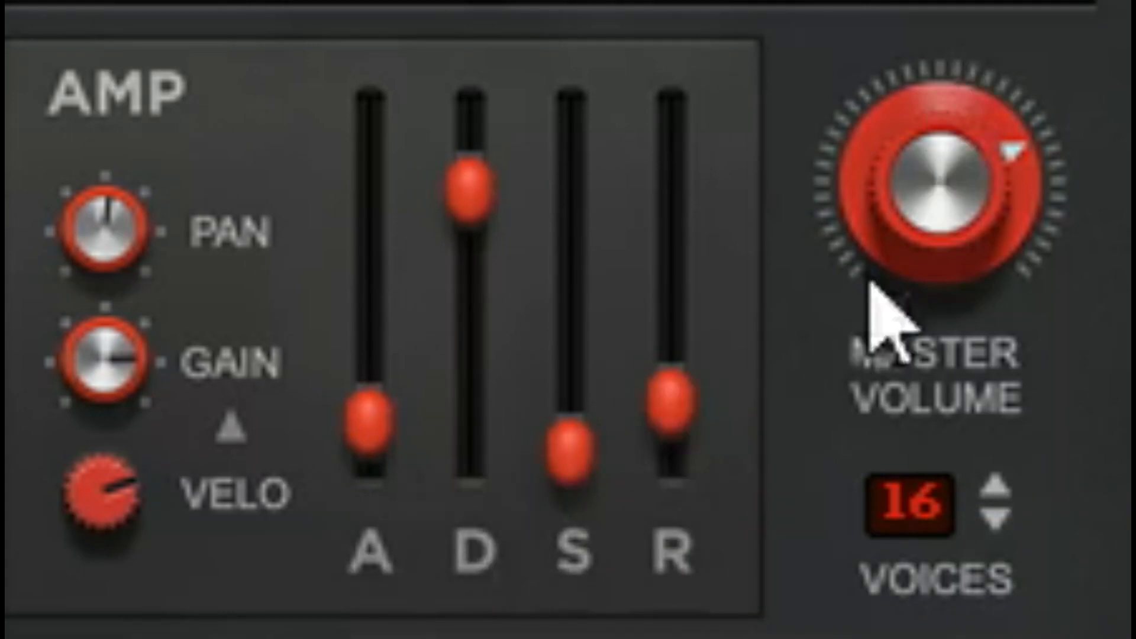
left_click_drag(955, 207, 1085, 156)
left_click_drag(1105, 85, 769, 217)
- Reduce the amp's velocity amount to its minimum and readjust the master volume, leaving it near maximum
left_click_drag(104, 492, 112, 636)
left_click_drag(926, 299, 1011, 636)
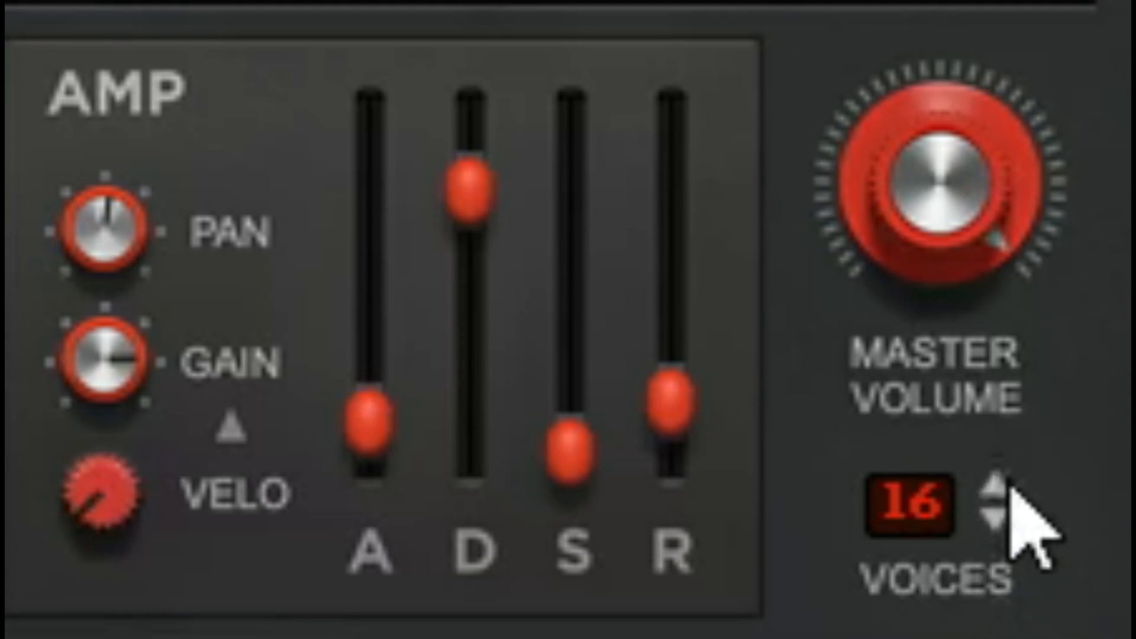
- Reduce the number of voices to 1 and restore it to 16
left_click(983, 526)
left_click(984, 523)
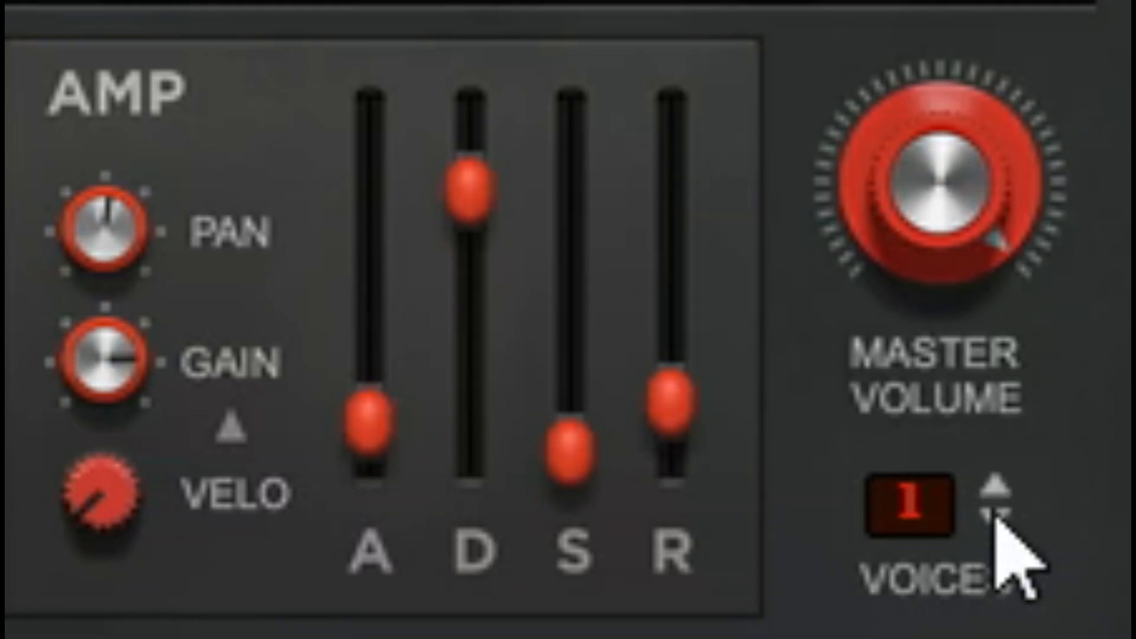
left_click(998, 491)
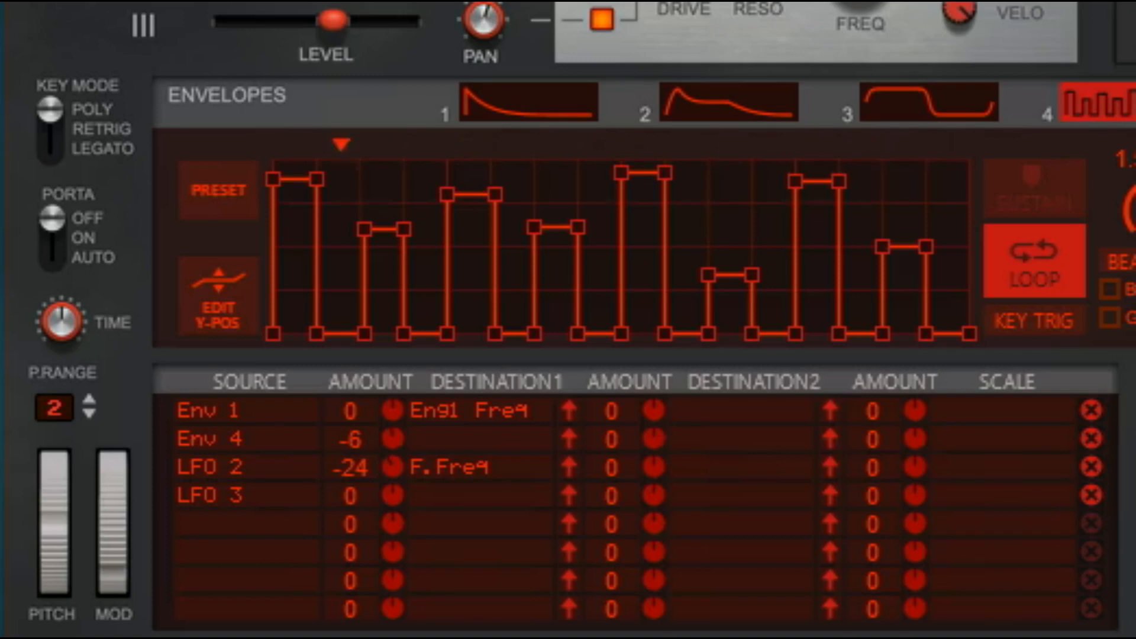
- Switch the key mode to Retrig and turn portamento on
left_click_drag(55, 136, 69, 112)
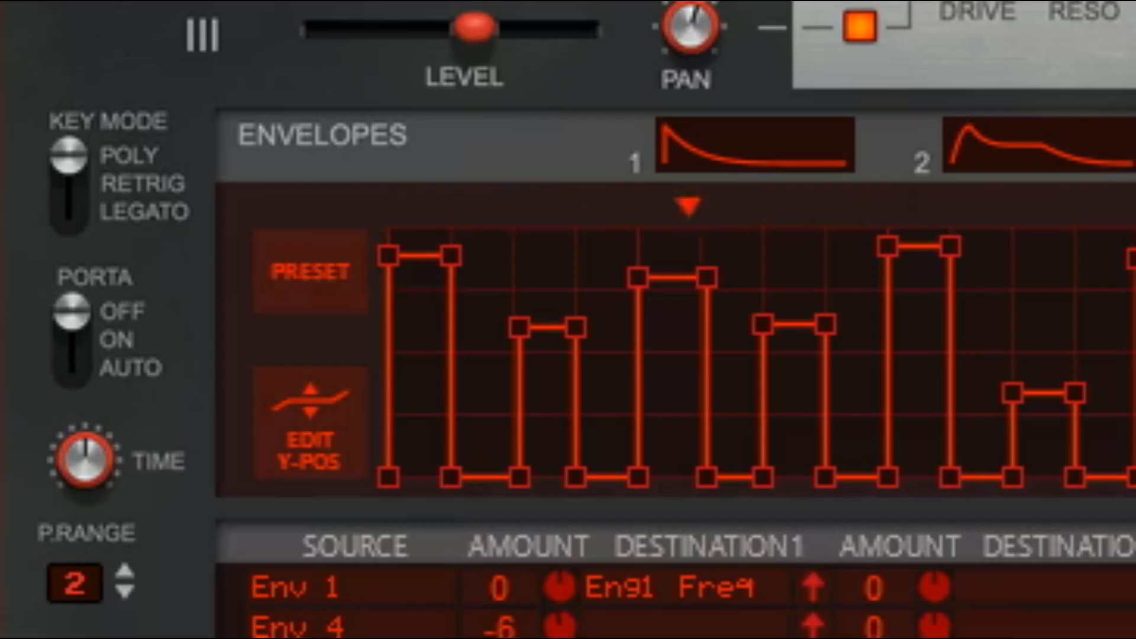
left_click(68, 195)
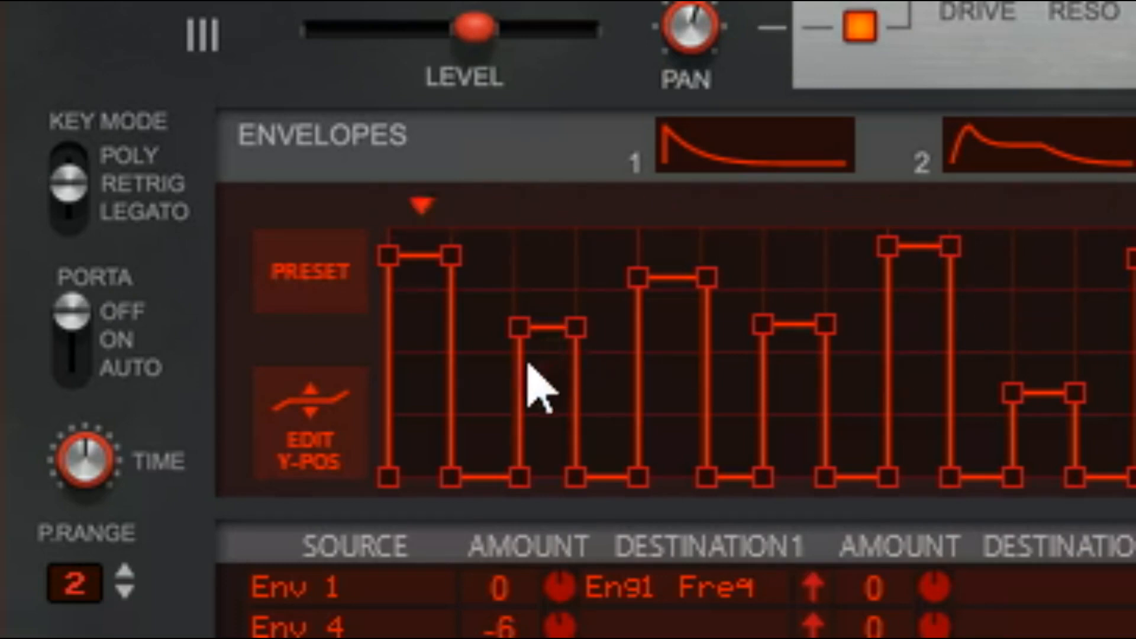
left_click(77, 358)
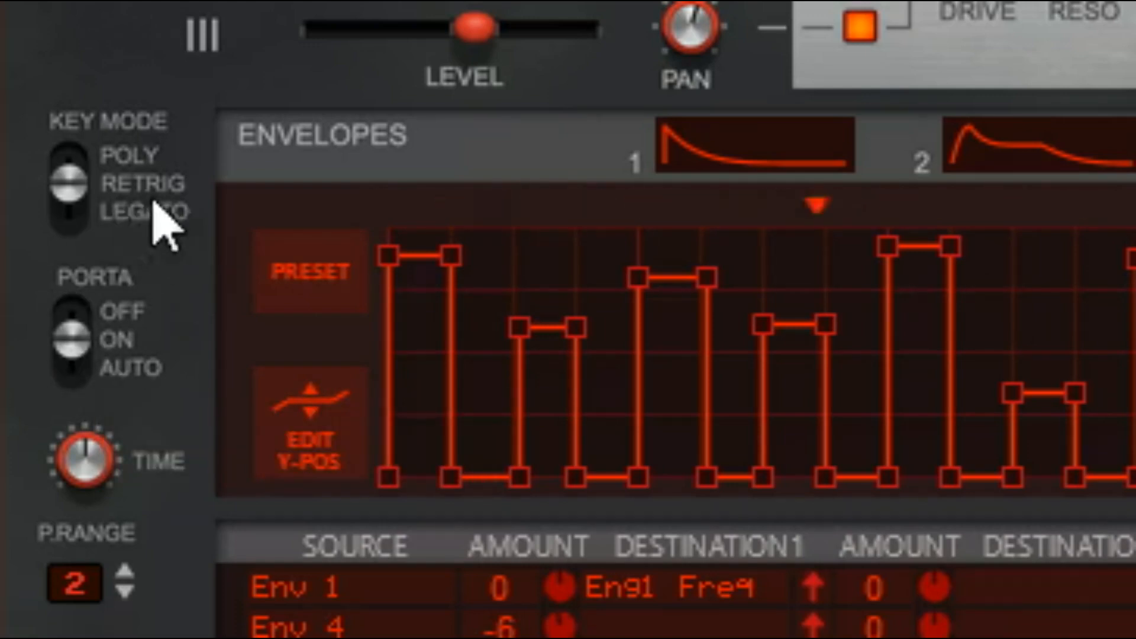
left_click(89, 357)
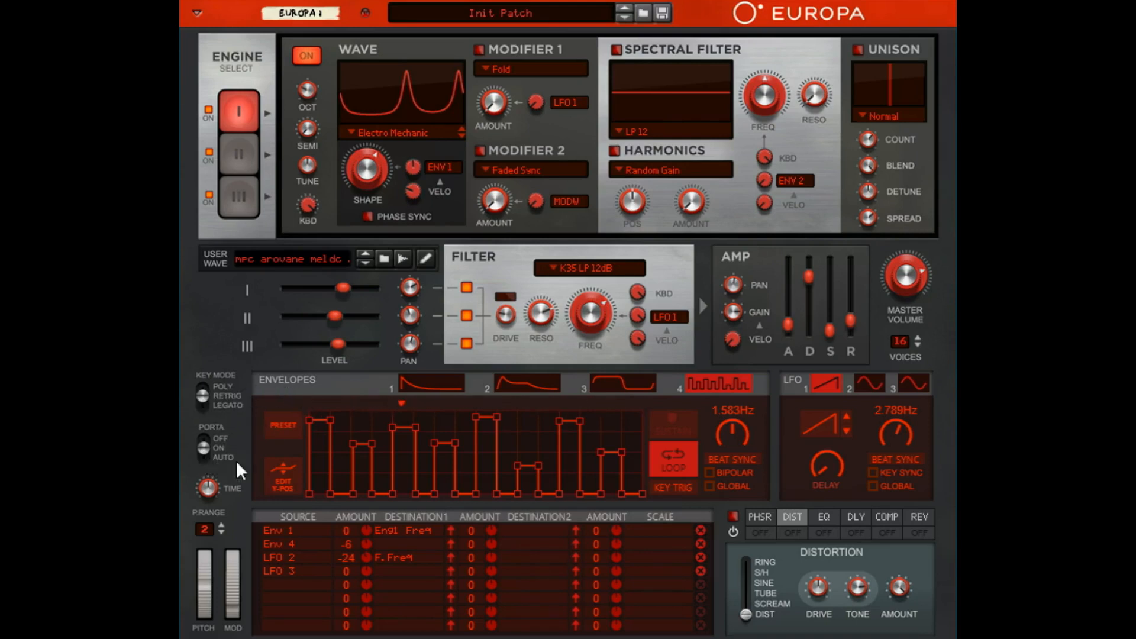
- Set the key mode to Legato and try portamento on Auto before returning it to On
left_click(203, 402)
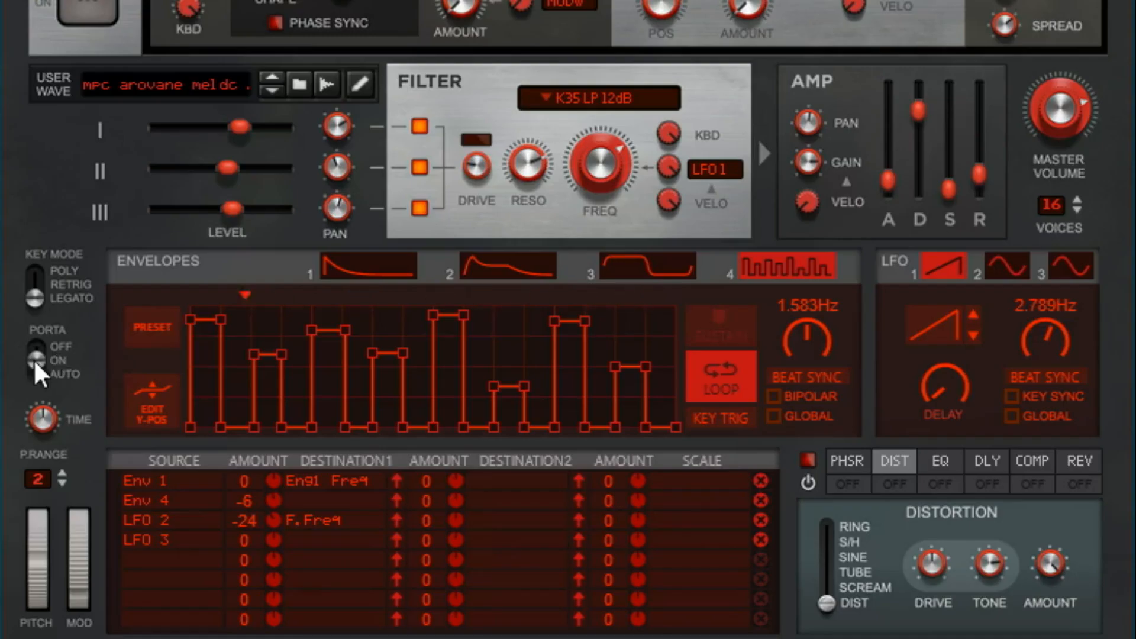
left_click(34, 357)
left_click_drag(41, 349, 40, 361)
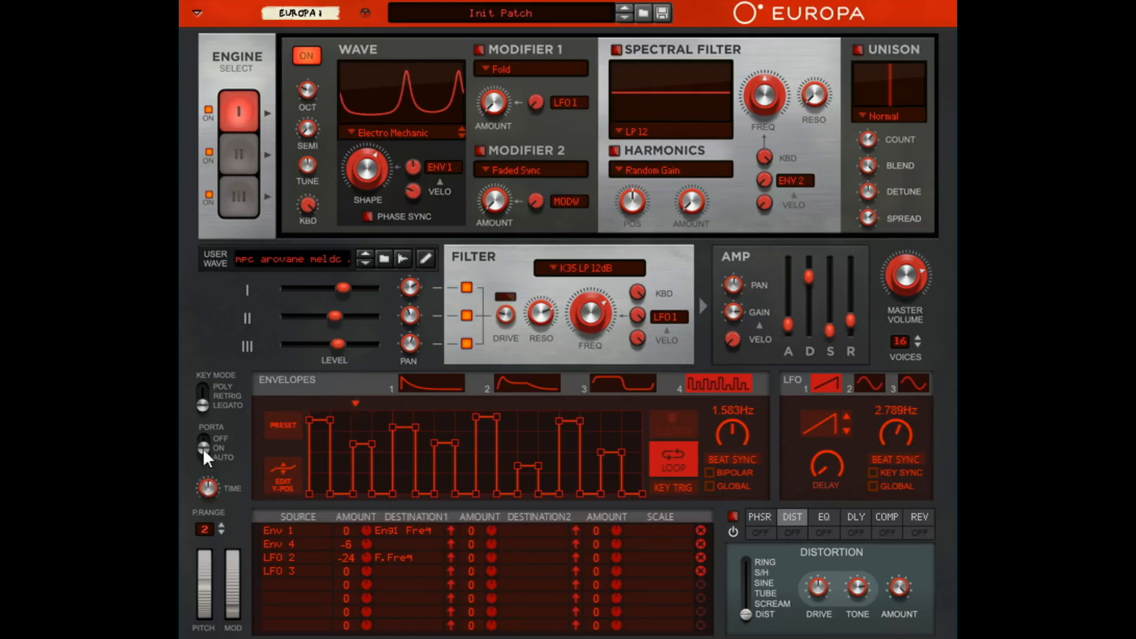
left_click_drag(203, 450, 208, 463)
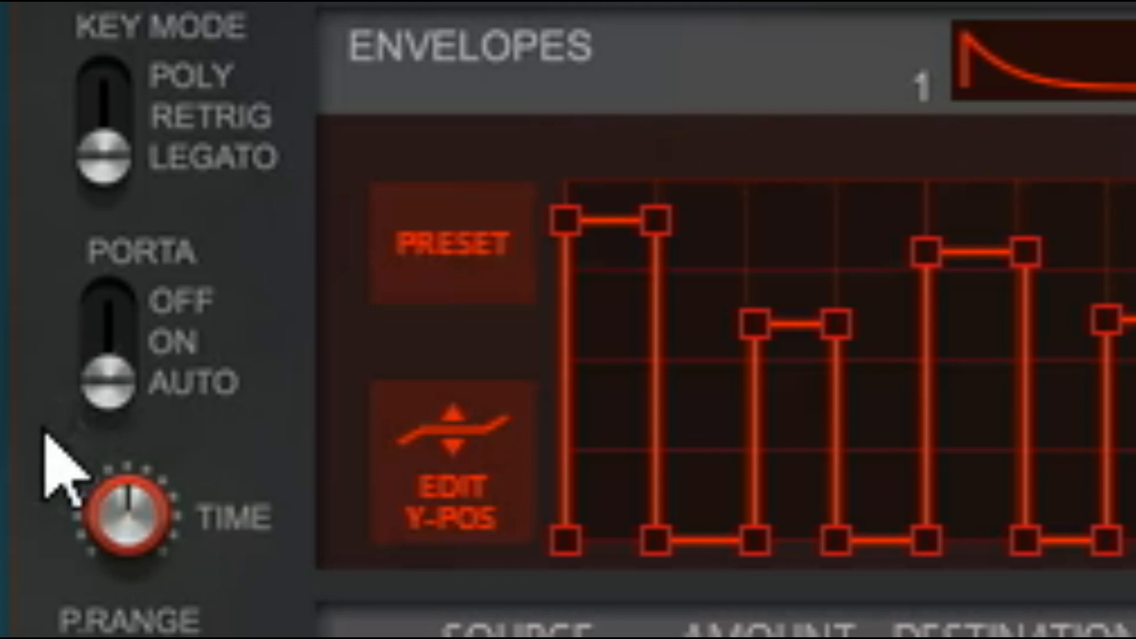
left_click(97, 341)
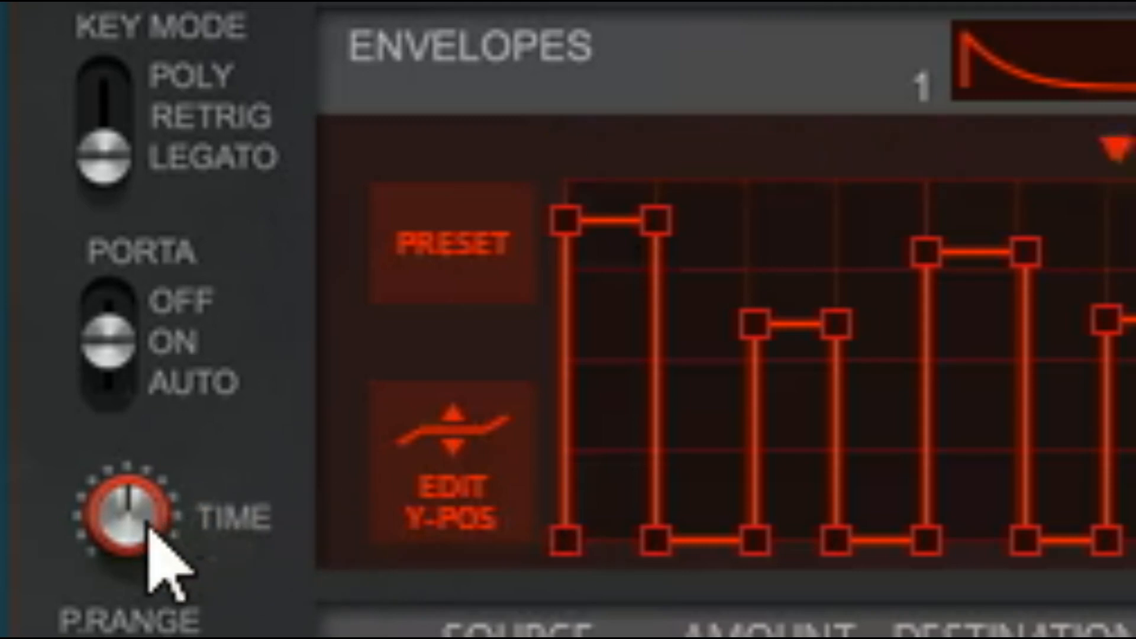
- Raise the portamento time to 100% with the mode on Auto, and return portamento to On
mouse_move(149, 532)
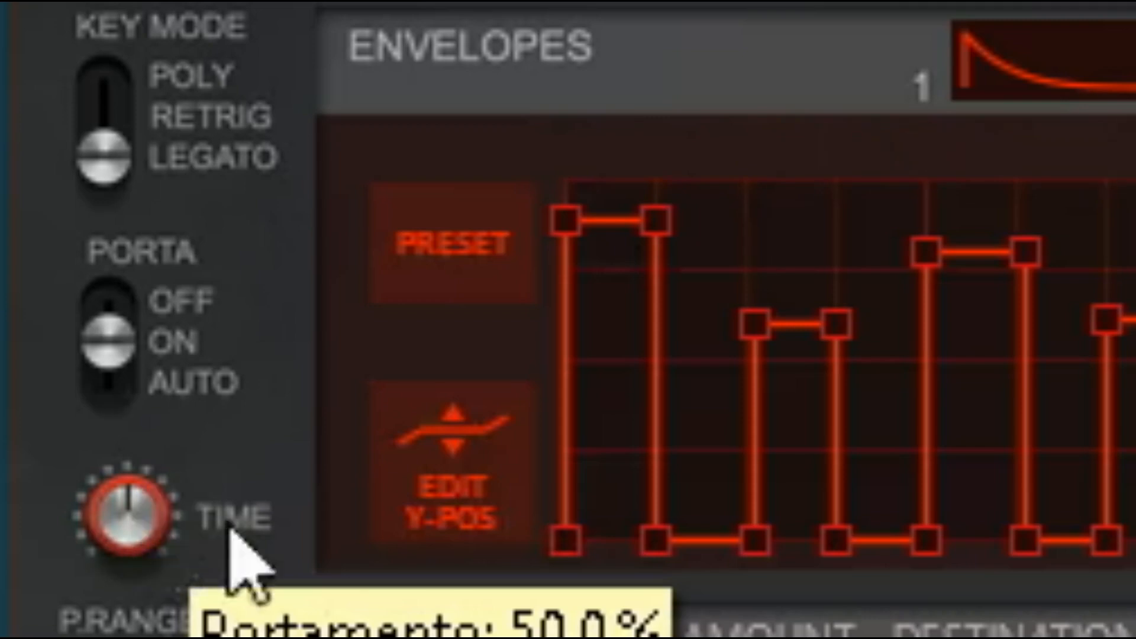
mouse_move(116, 383)
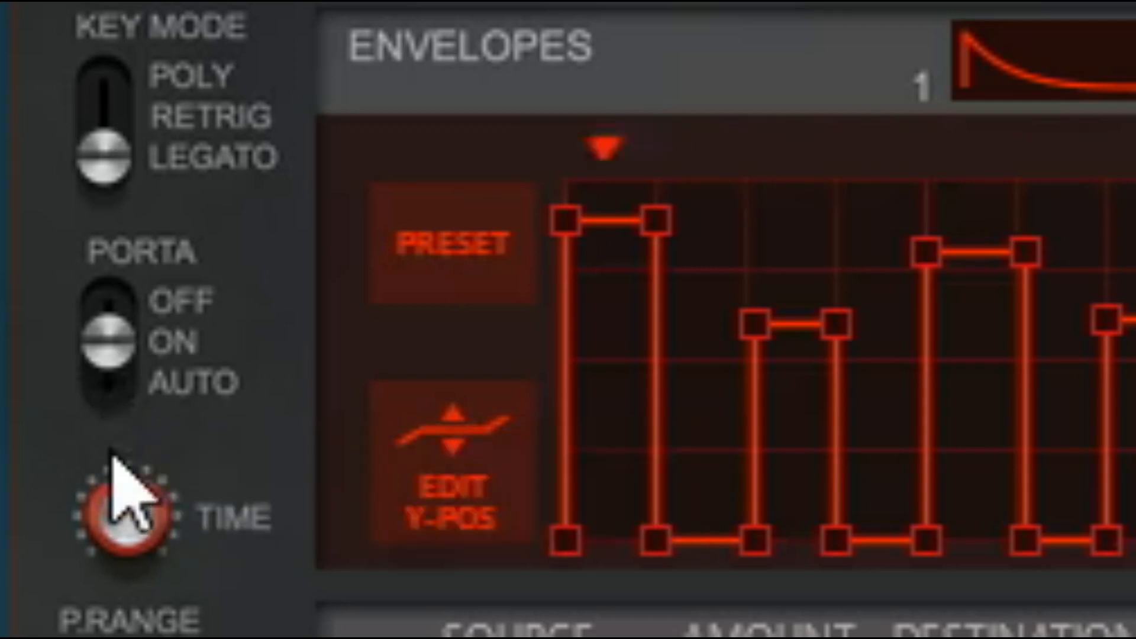
mouse_move(140, 448)
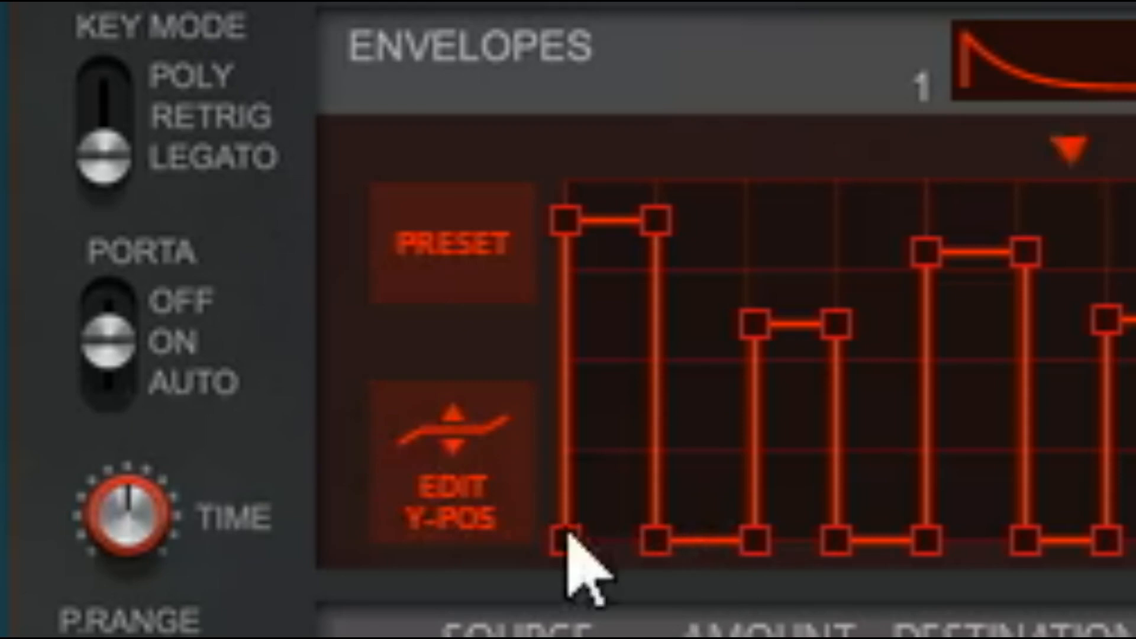
left_click(109, 393)
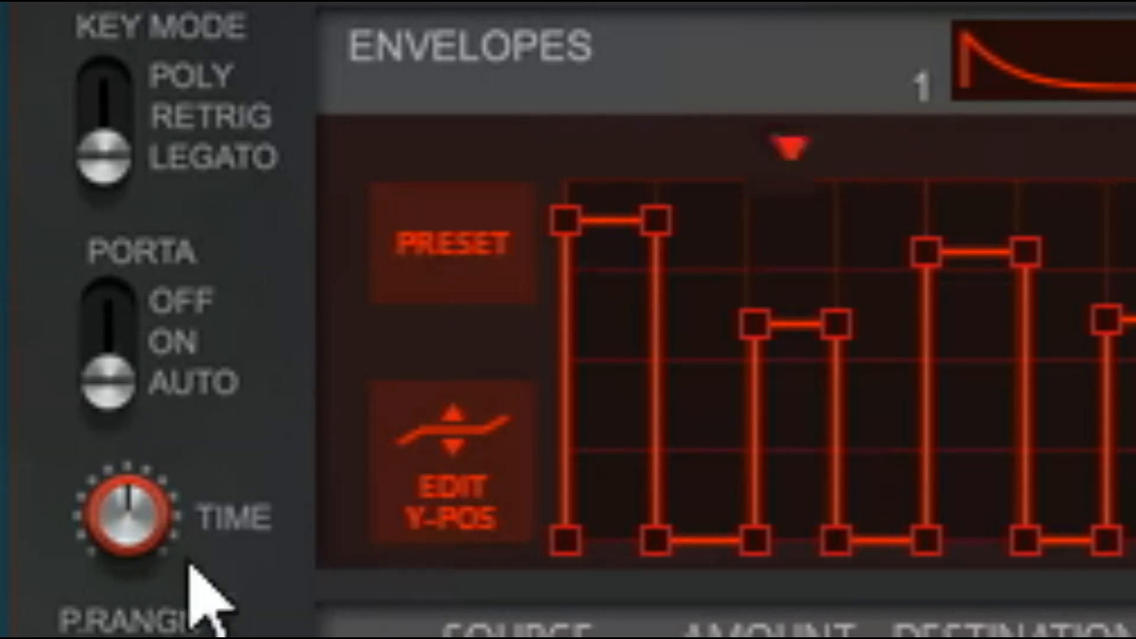
left_click_drag(139, 507, 241, 367)
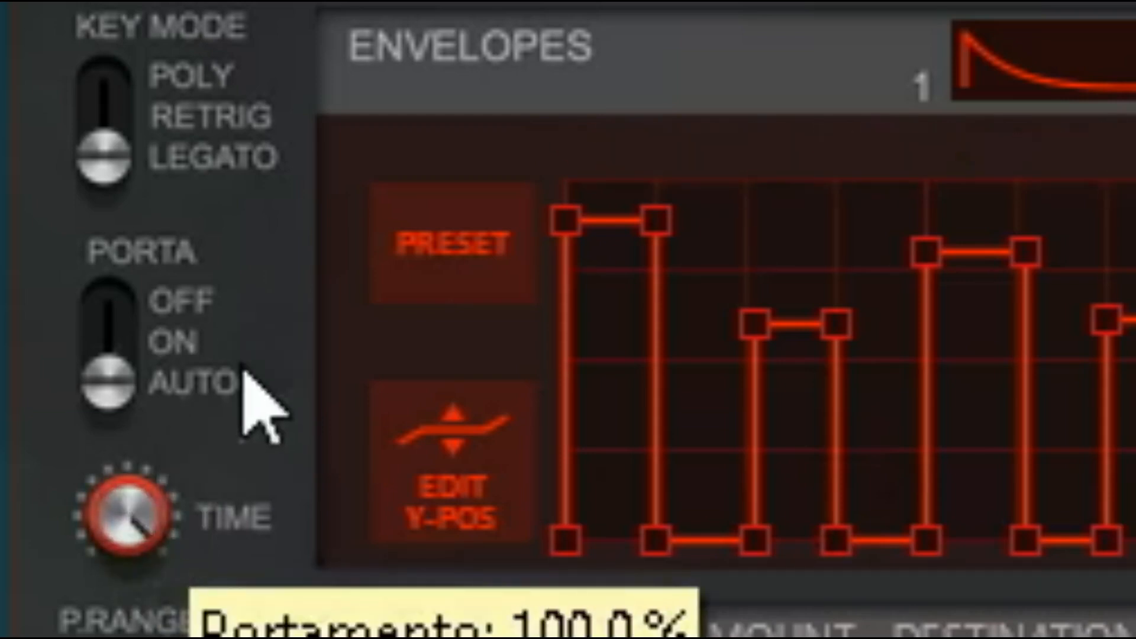
left_click(112, 349)
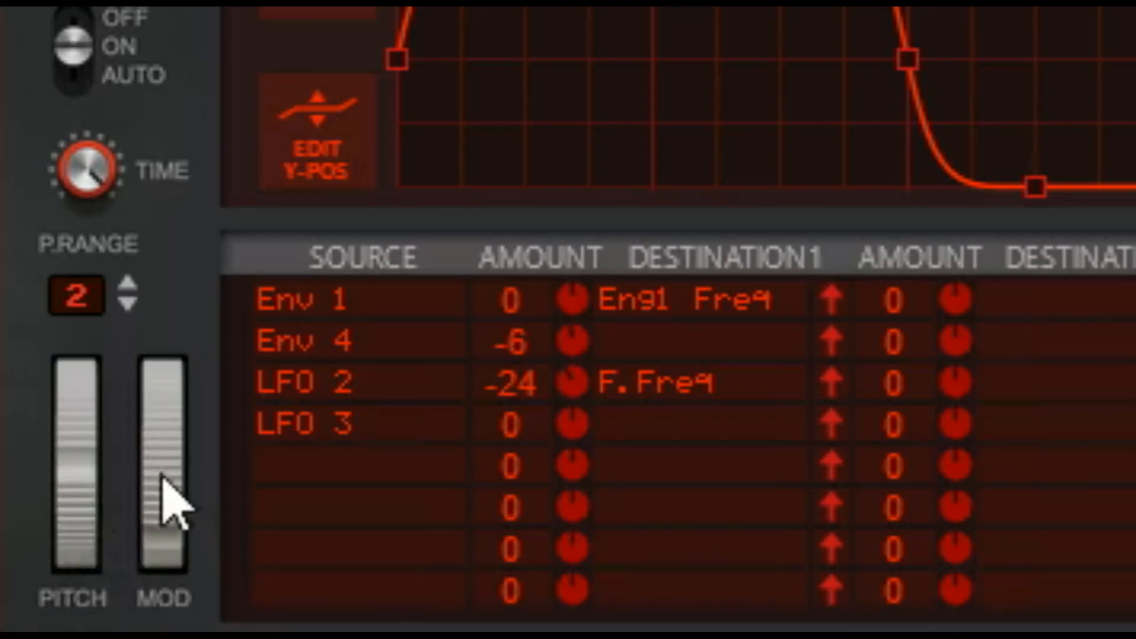
- Try the mod wheel and return it to 0%, and bend the pitch wheel down and release it
left_click_drag(162, 476, 162, 456)
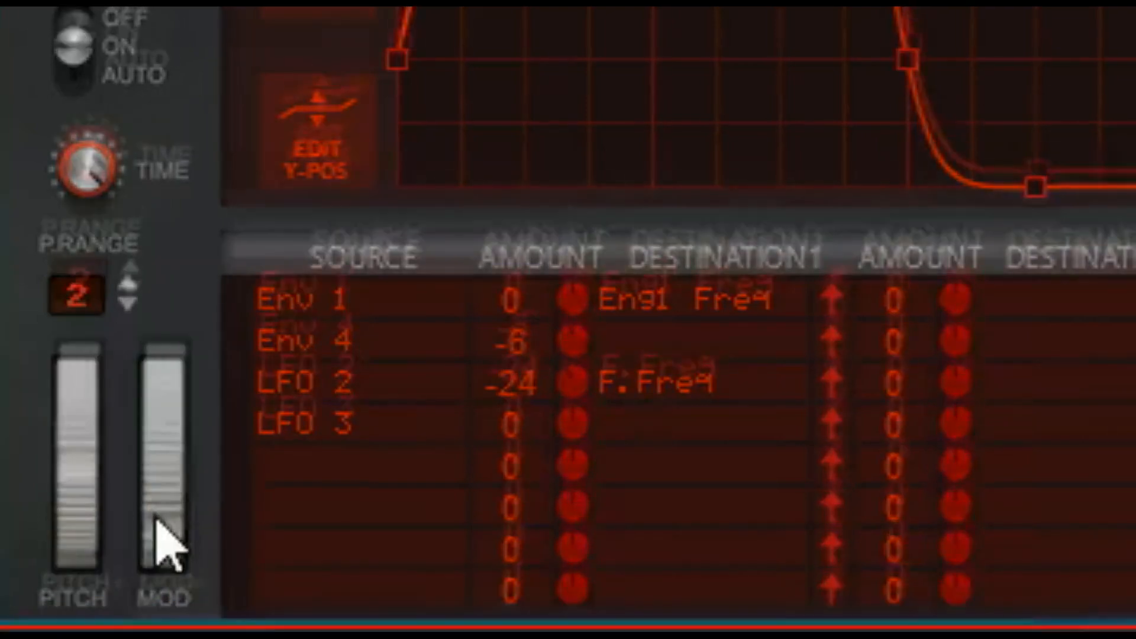
left_click_drag(148, 532, 109, 578)
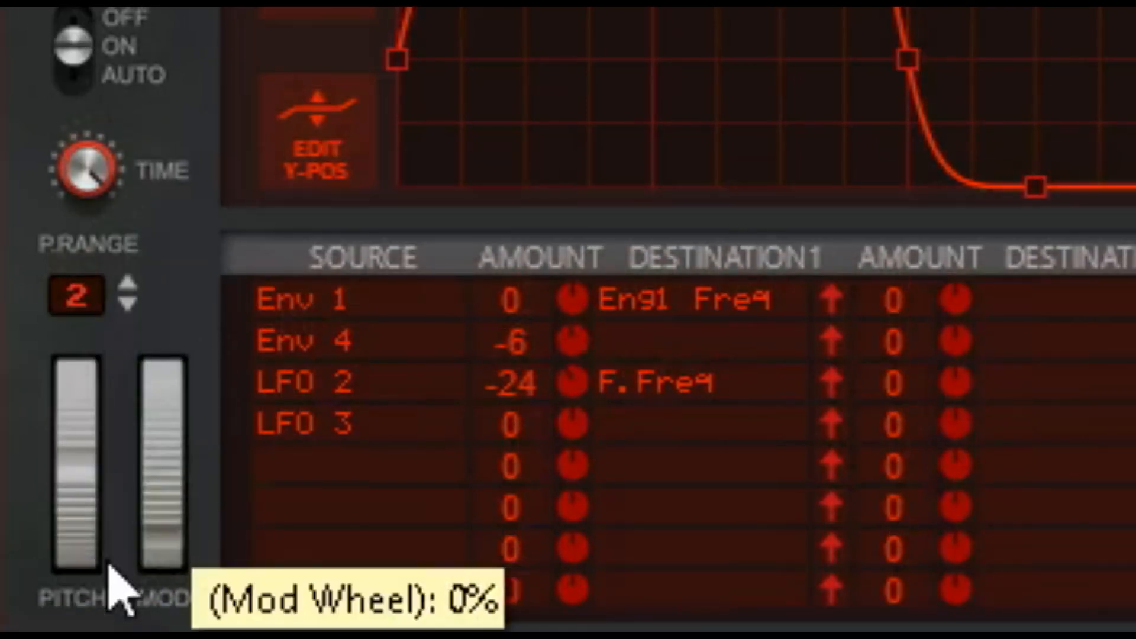
left_click_drag(94, 477, 83, 570)
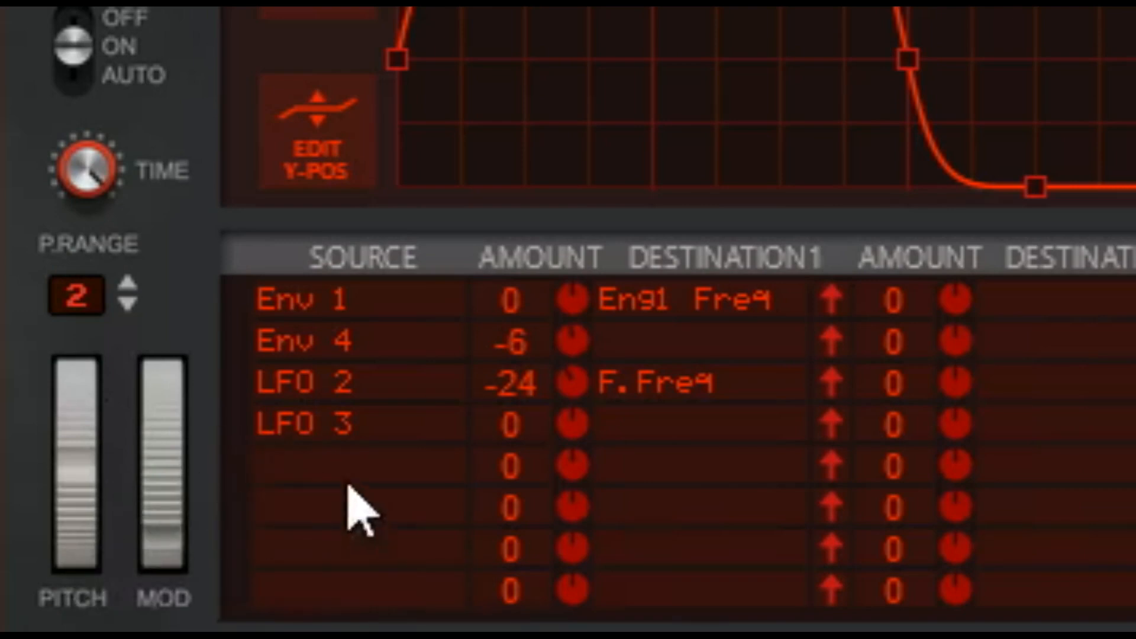
- Replace the LFO 3 source in the modulation matrix with ModWheel and assign its first destination to filter drive
left_click(403, 472)
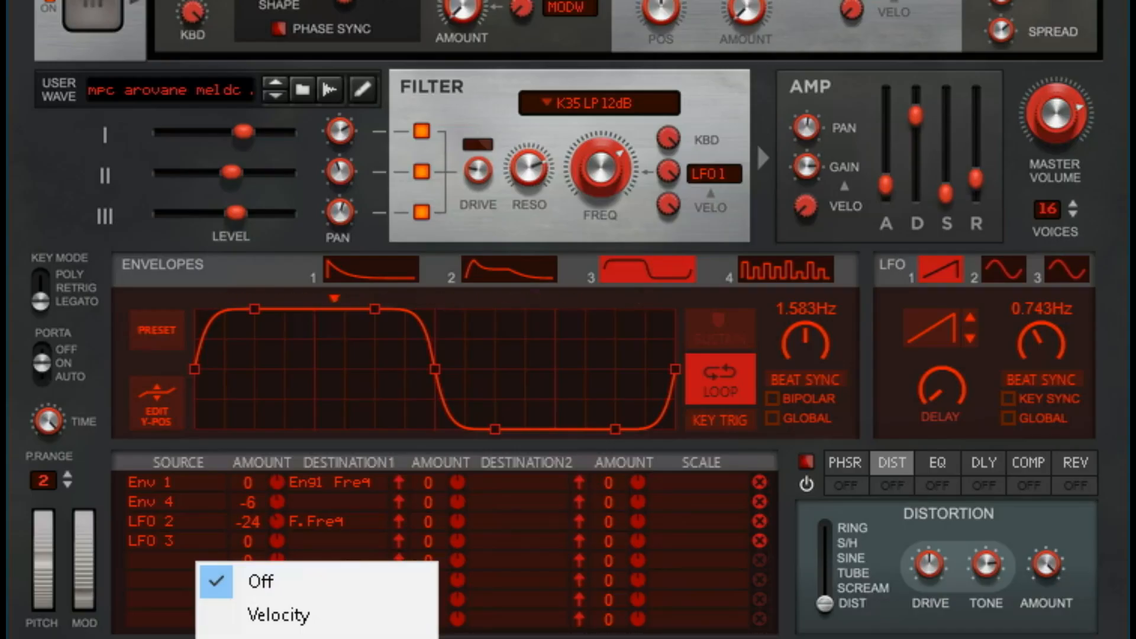
left_click(136, 545)
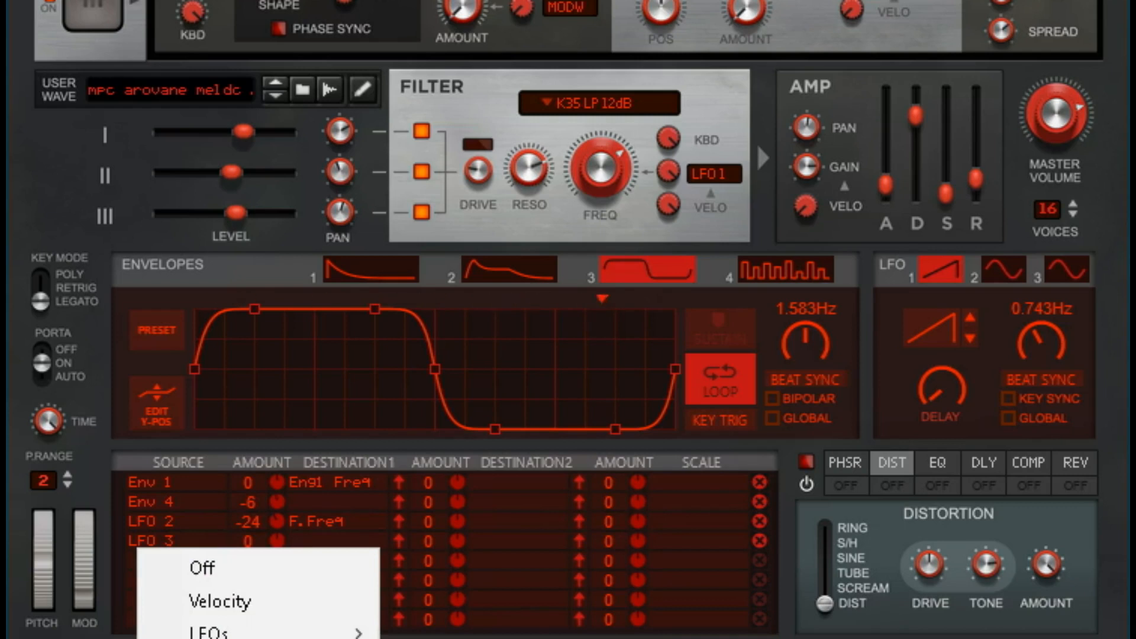
left_click(272, 637)
left_click(351, 543)
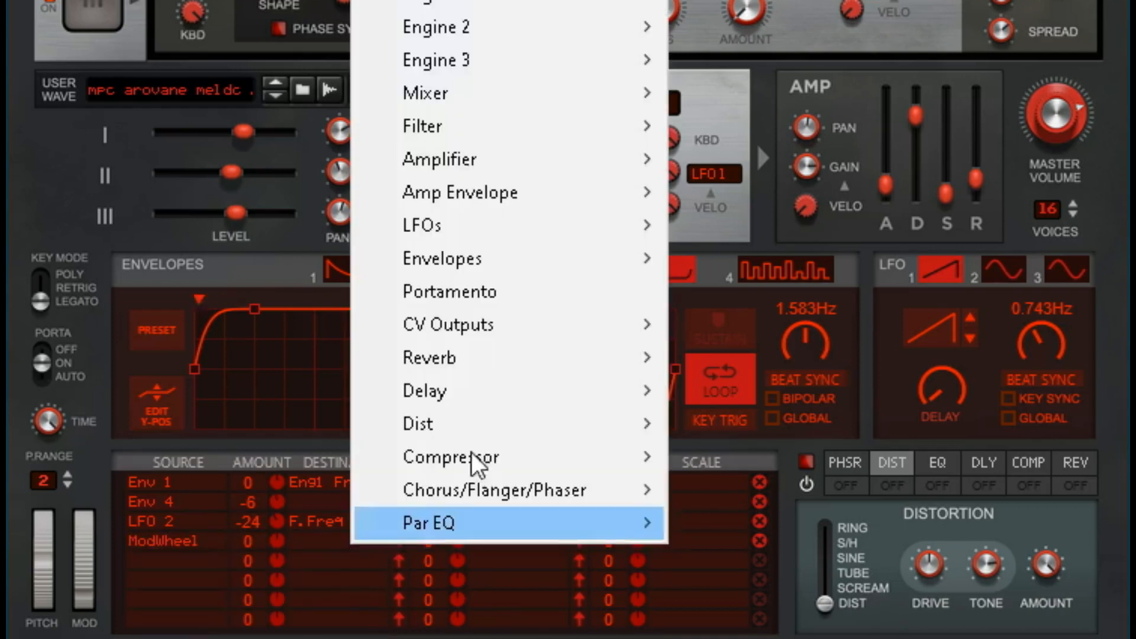
mouse_move(567, 125)
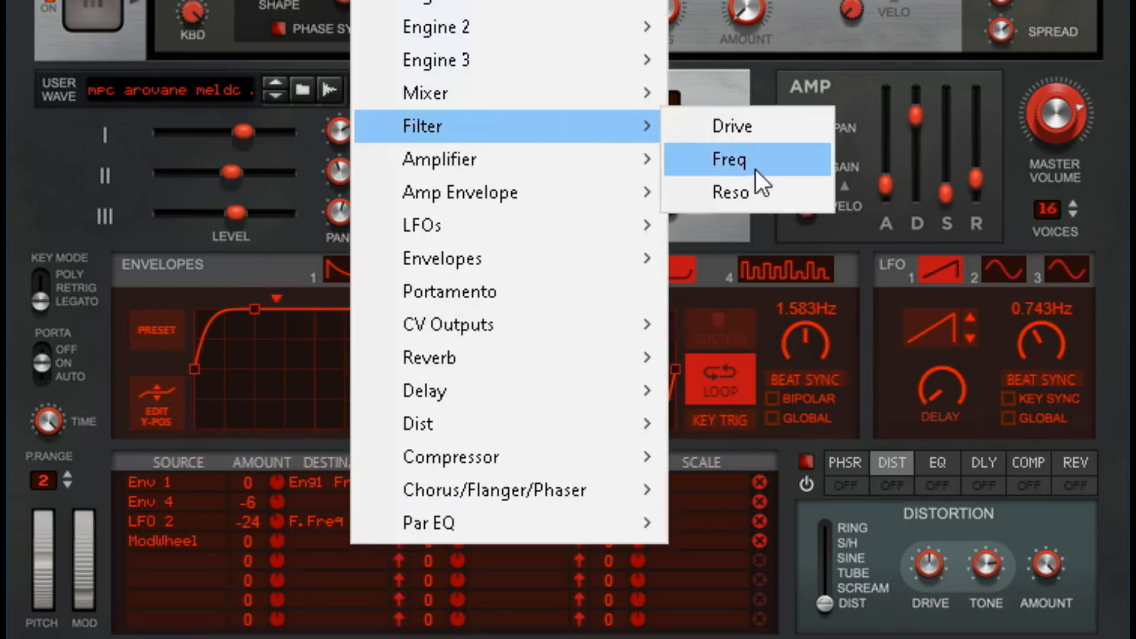
left_click(752, 130)
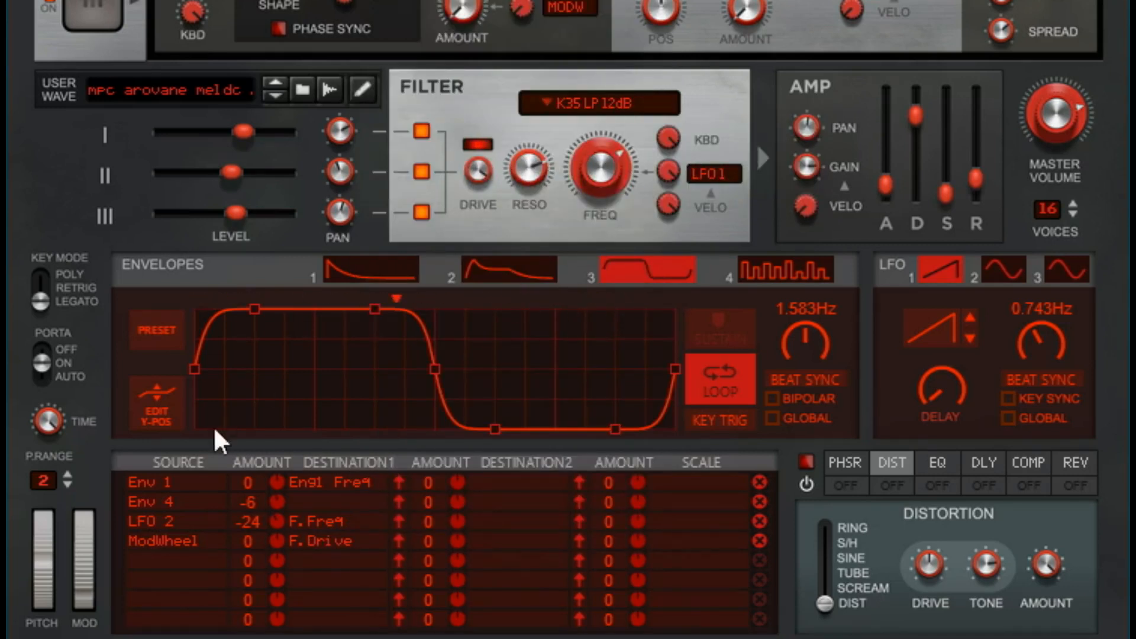
- Test the mod wheel and change the filter type to MFB LP 24dB
left_click_drag(88, 603, 148, 603)
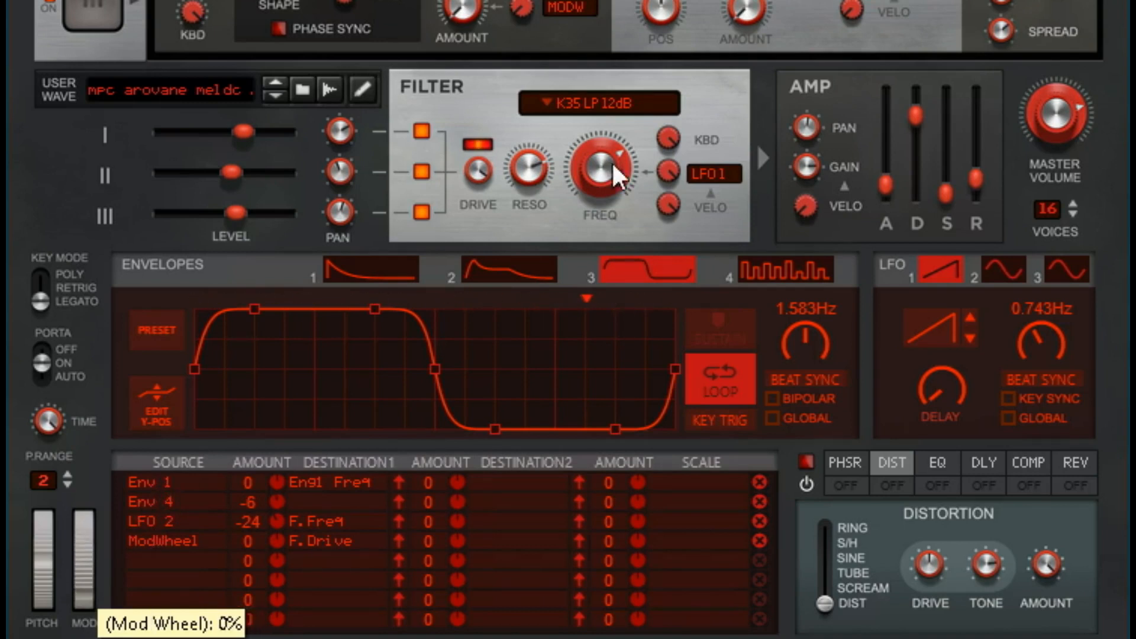
left_click(588, 101)
left_click(698, 315)
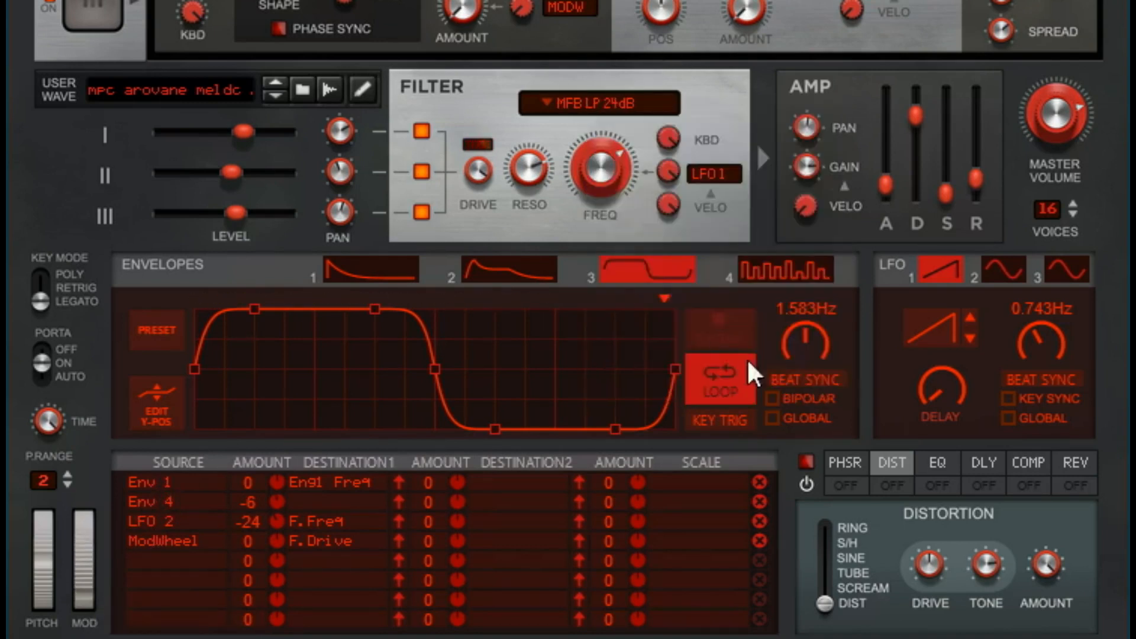
- Set the ModWheel to filter drive amount to 100 and lower the filter drive while trying the mod wheel
left_click_drag(94, 562, 148, 443)
left_click_drag(488, 164, 479, 234)
mouse_move(83, 554)
left_mouse_down()
mouse_move(97, 638)
mouse_move(199, 558)
mouse_move(360, 367)
left_mouse_up()
left_click_drag(94, 563, 106, 638)
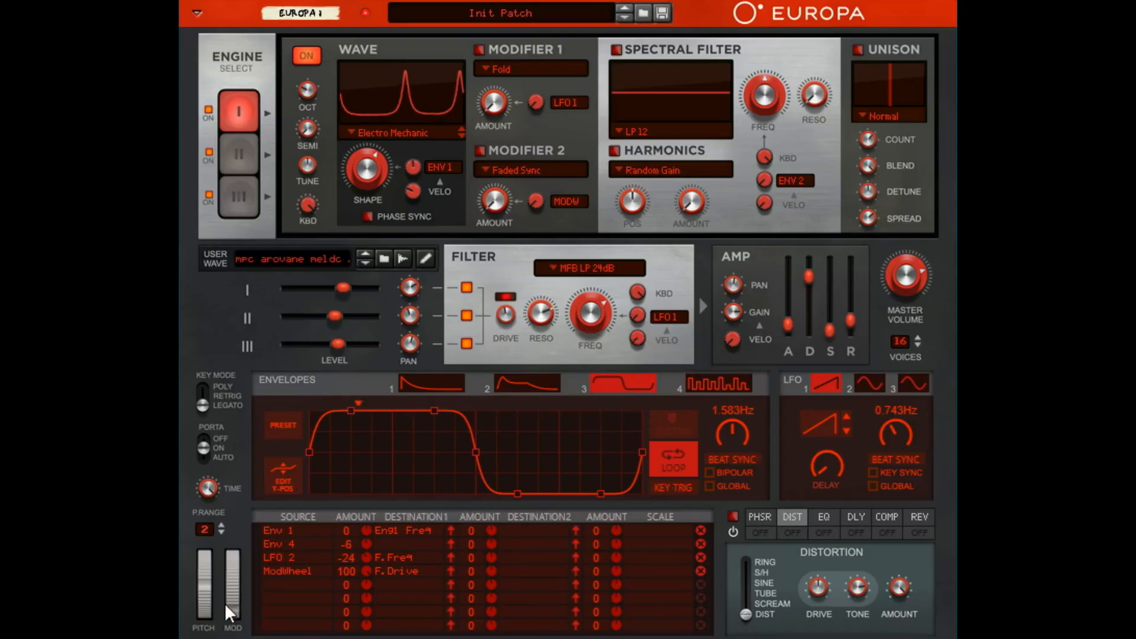
- Sweep the mod wheel up and readjust the filter drive to compare the modulation
left_click_drag(226, 605, 241, 528)
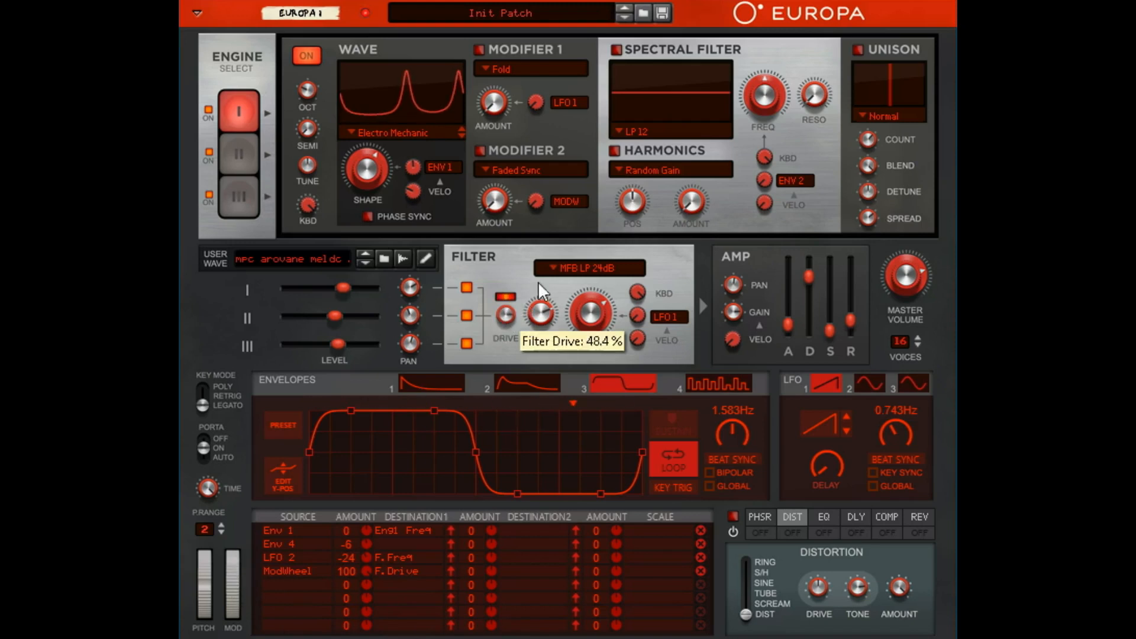
left_click_drag(236, 630, 334, 455)
left_click_drag(506, 316, 509, 388)
left_click_drag(510, 313, 513, 310)
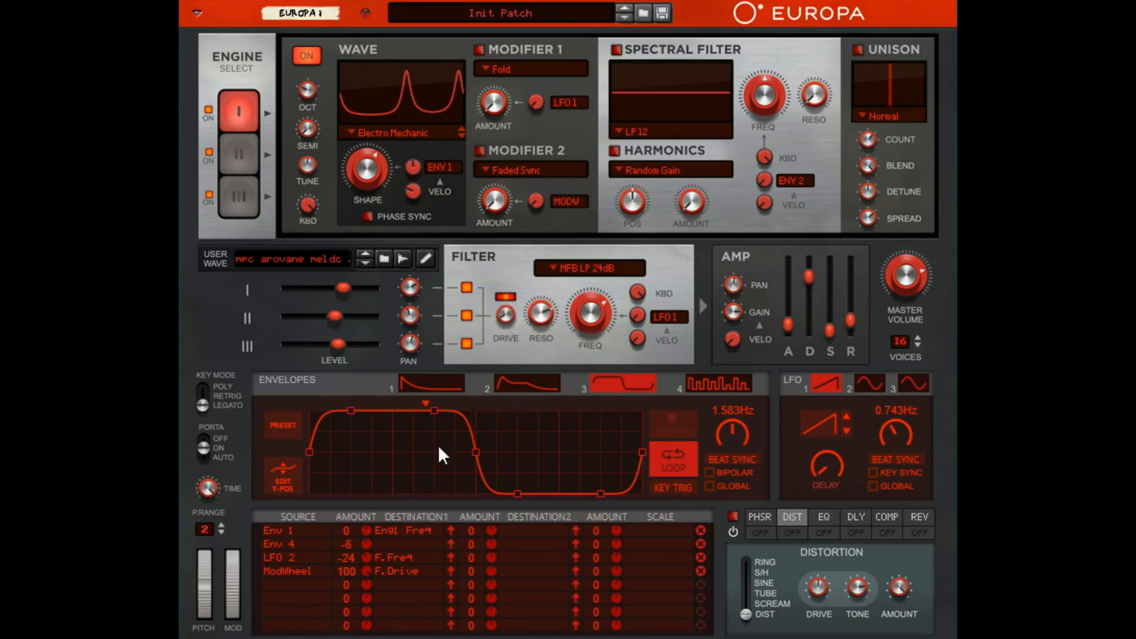
- Switch the key mode to Poly and portamento to Off, and bring the mod wheel back down
left_click_drag(233, 596, 211, 513)
left_click(201, 444)
left_click_drag(235, 581, 235, 617)
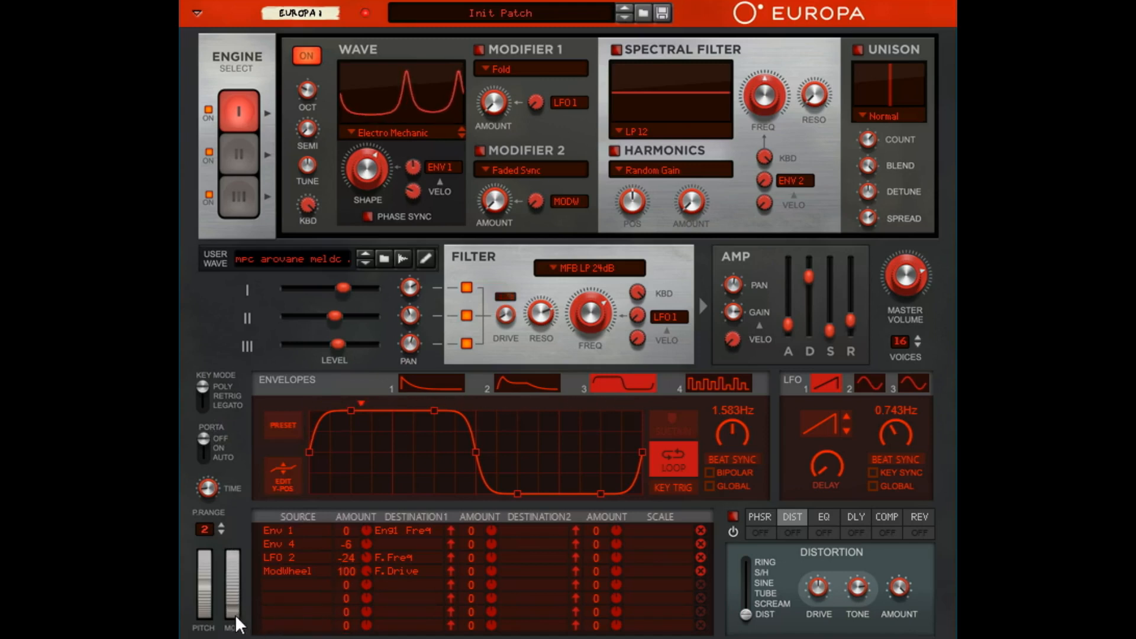
- Sweep the mod wheel while raising and lowering the filter drive, and return the wheel to 0%
left_click_drag(240, 596, 289, 519)
left_click_drag(505, 312, 557, 247)
left_click_drag(505, 321, 404, 552)
mouse_move(236, 620)
left_mouse_down()
mouse_move(234, 562)
mouse_move(234, 620)
left_mouse_up()
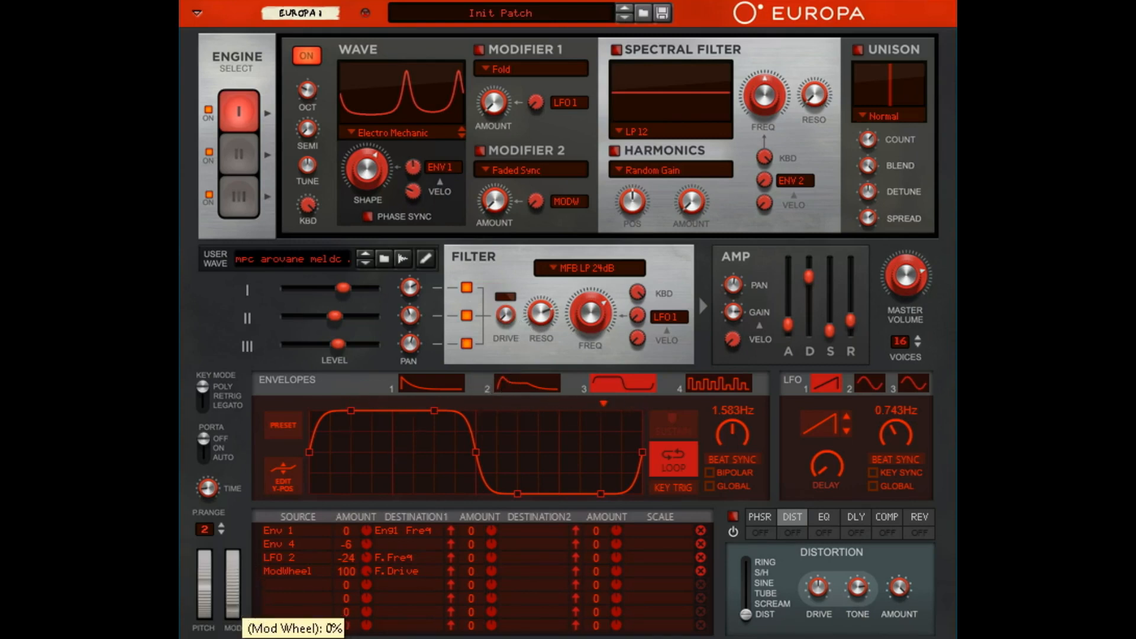
- Invert the ModWheel to filter drive amount to -100, raise the filter drive and sweep the mod wheel
left_click_drag(352, 568, 347, 597)
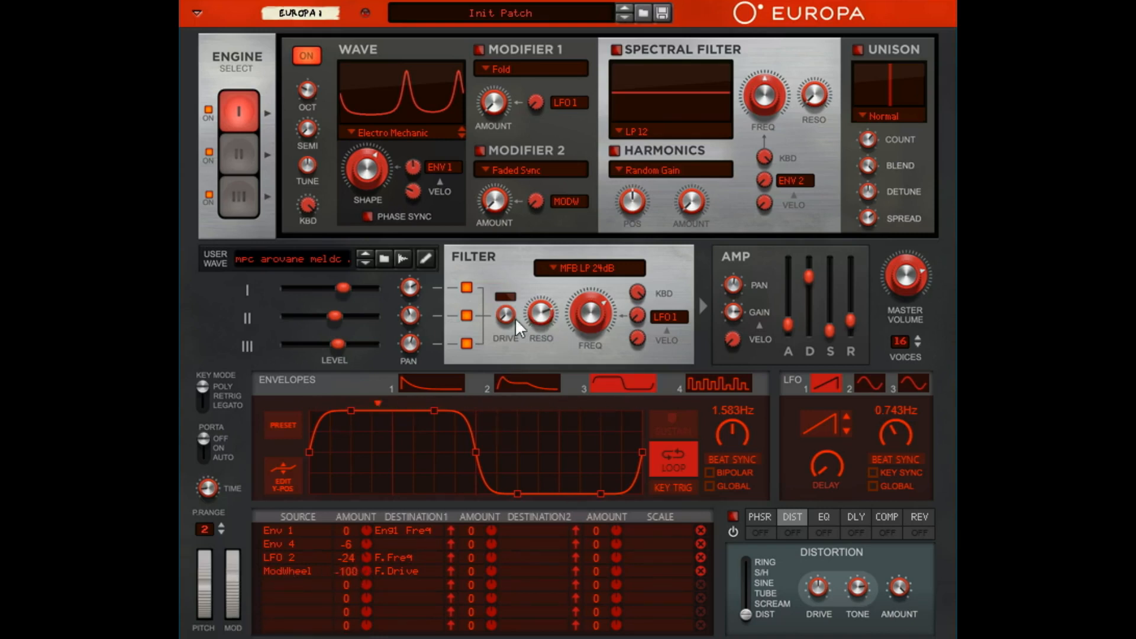
left_click_drag(517, 356, 578, 271)
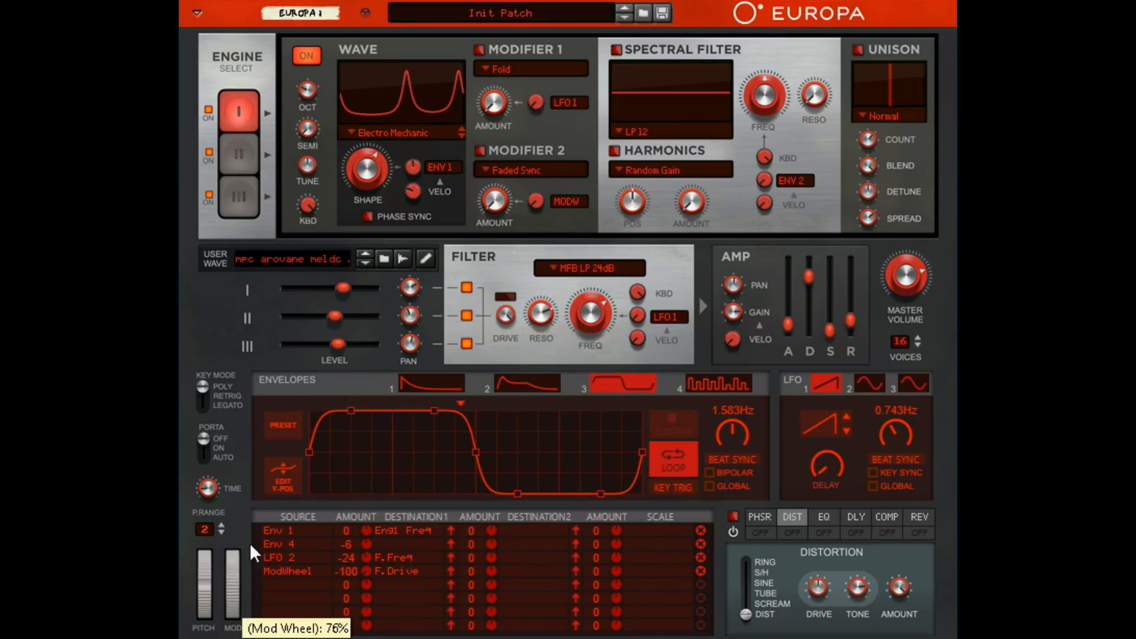
left_click_drag(233, 564, 234, 638)
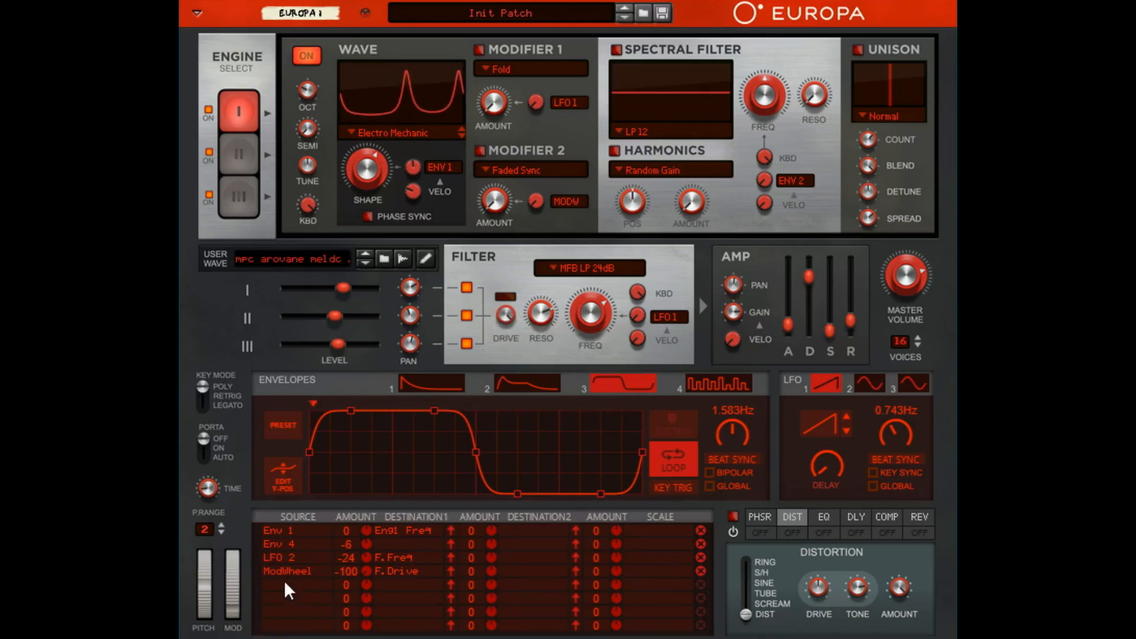
left_click_drag(236, 599, 271, 516)
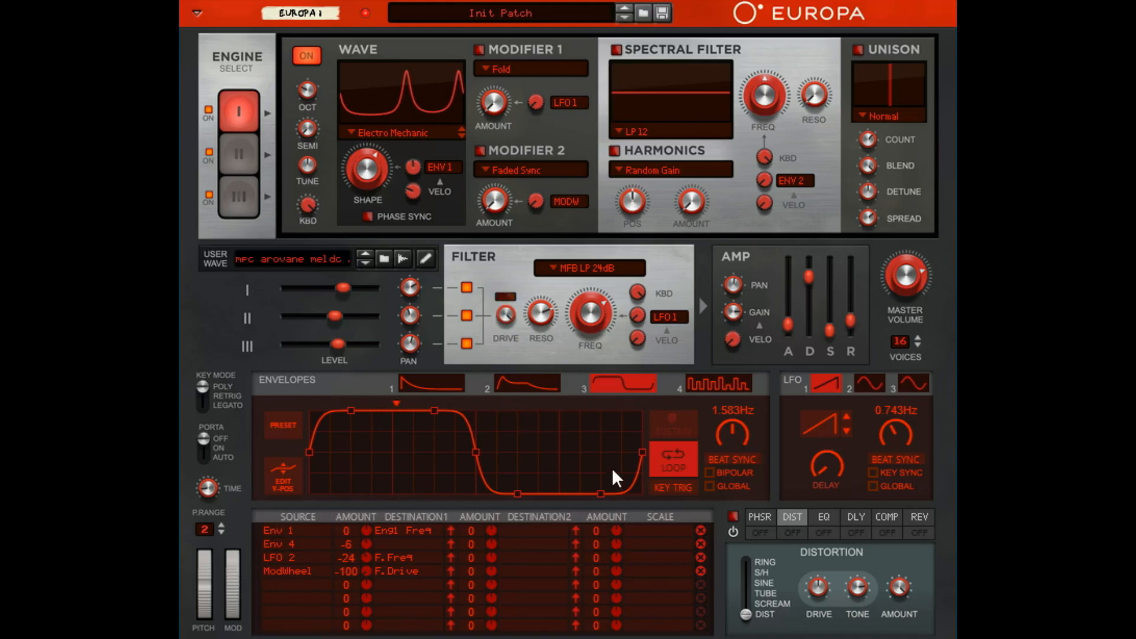